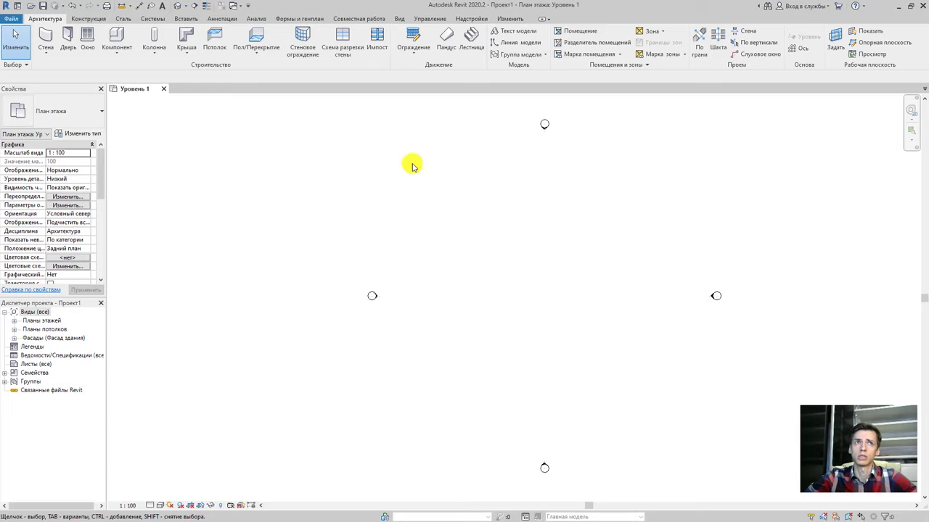
- Draw a closed loop of four walls, then select all four and delete them
left_click(45, 37)
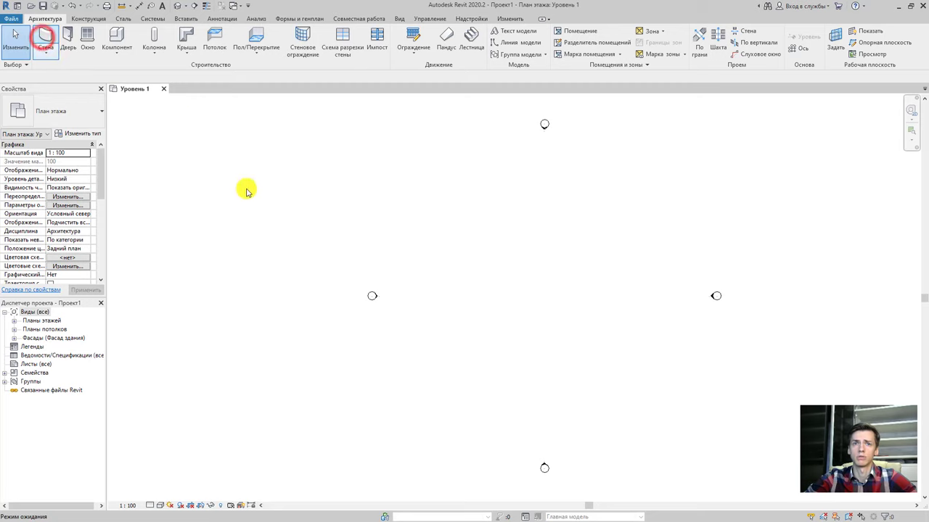
left_click(445, 254)
left_click(551, 254)
left_click(545, 341)
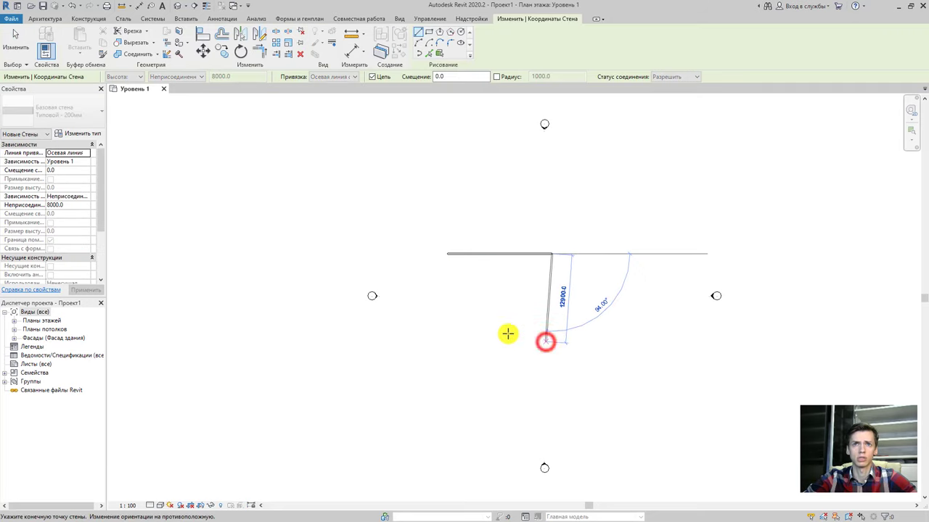
left_click(447, 312)
left_click(446, 255)
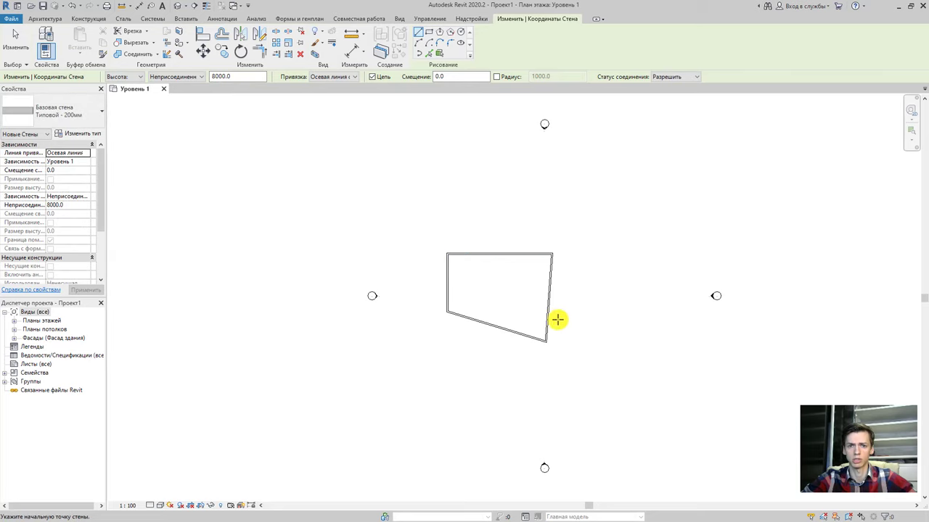
key("Escape")
left_click_drag(569, 363, 428, 230)
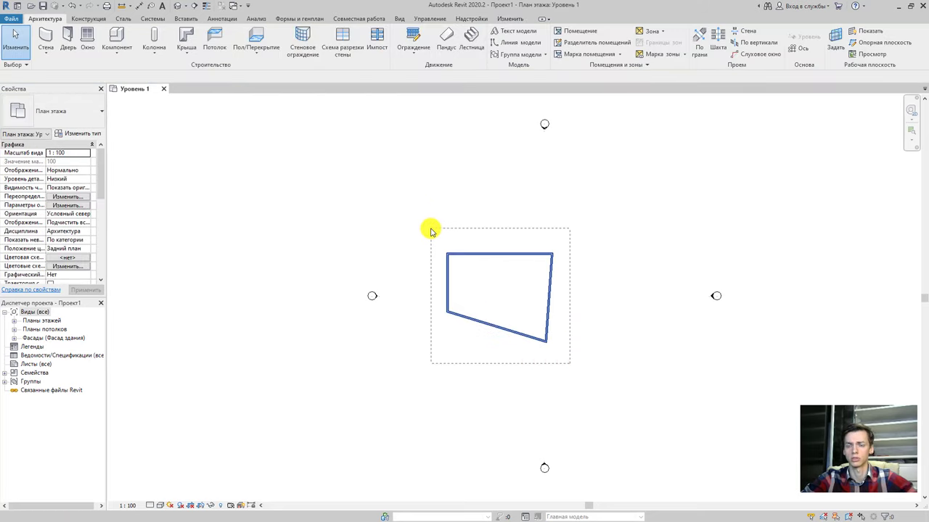
key("Delete")
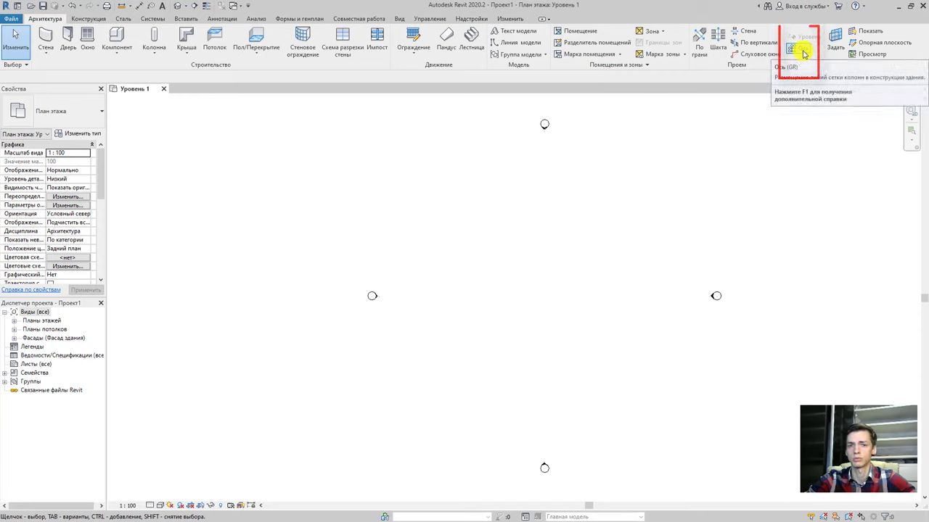
mouse_move(803, 49)
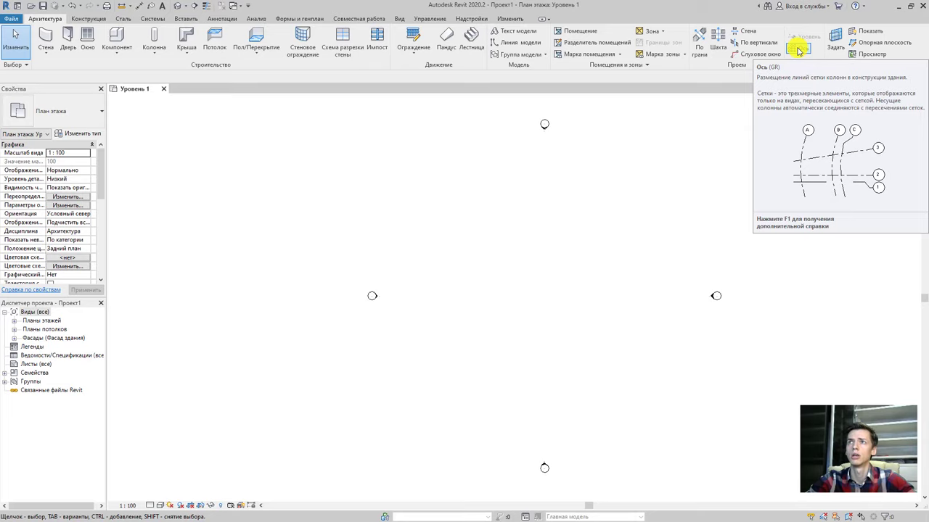
- Draw vertical grid line 2 from a top point straight down through the plan
left_click(798, 49)
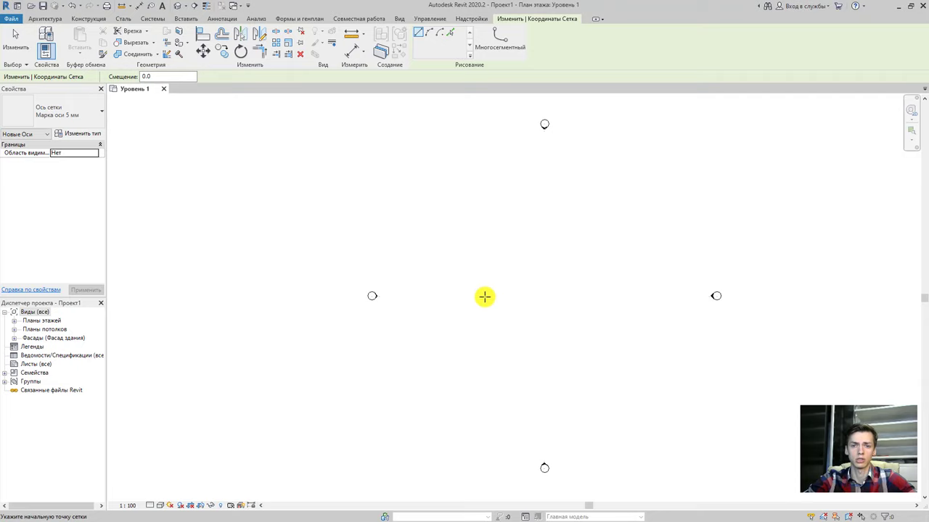
scroll(411, 295, "down", 1)
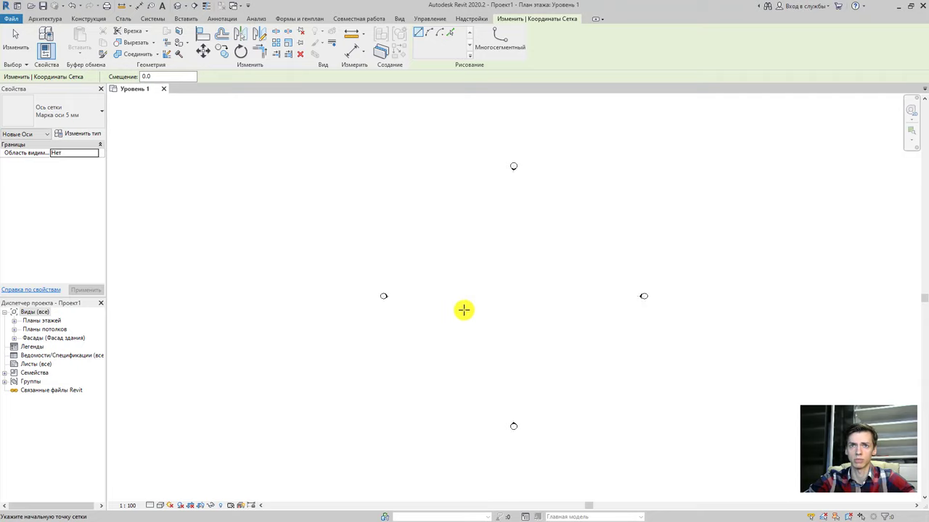
scroll(617, 259, "up", 1)
scroll(503, 215, "up", 1)
scroll(493, 219, "down", 2)
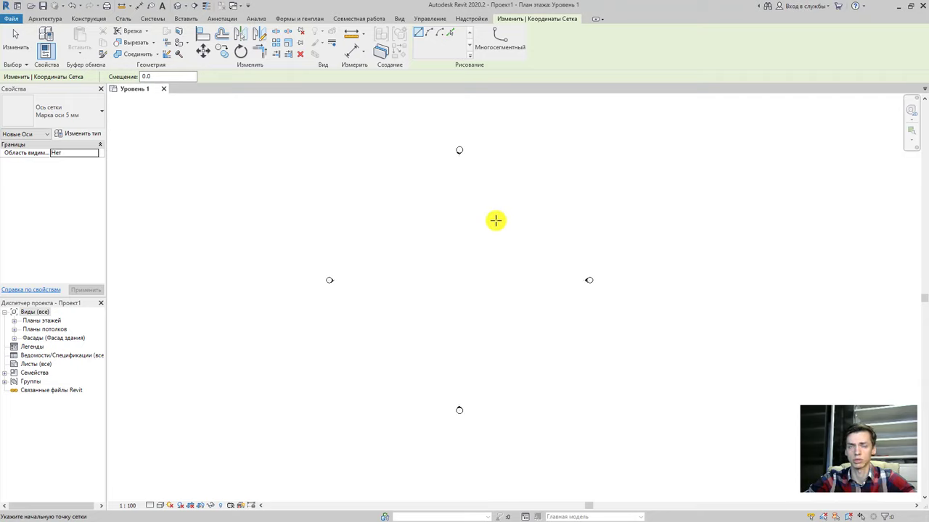
left_click(384, 185)
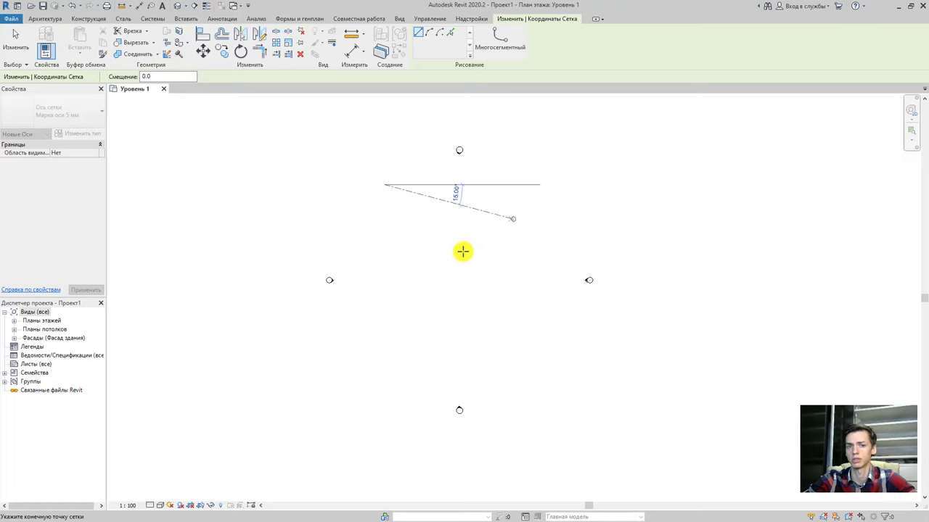
left_click(385, 373)
scroll(379, 356, "up", 2)
scroll(384, 373, "up", 2)
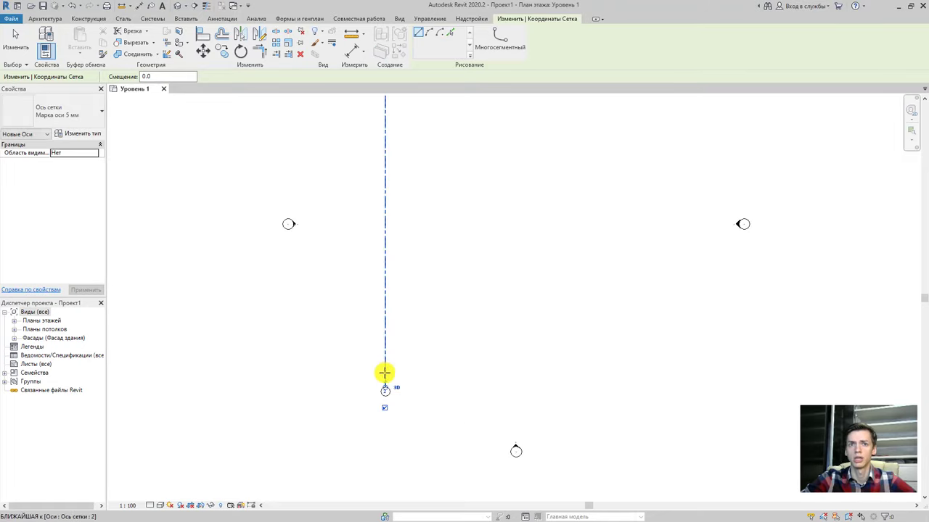
scroll(385, 373, "up", 2)
scroll(383, 378, "up", 1)
key("Escape")
left_click(383, 380)
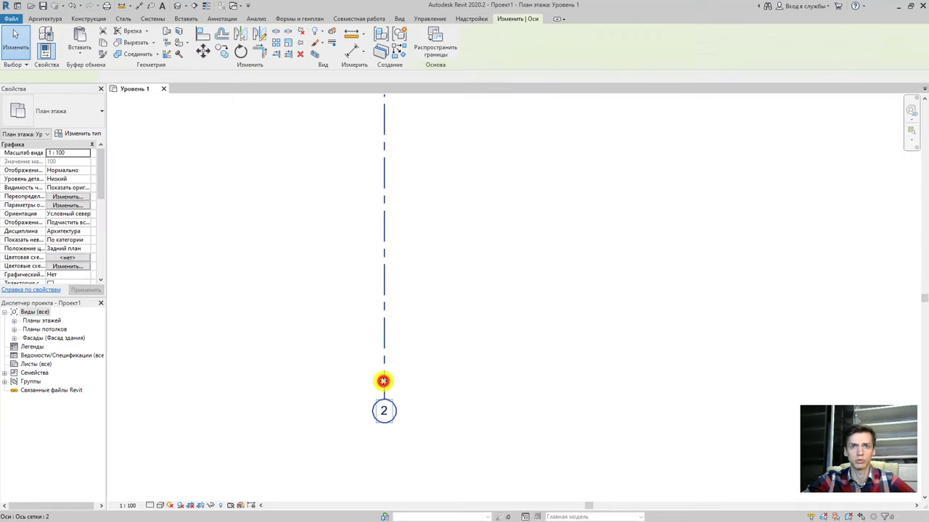
left_click(383, 410)
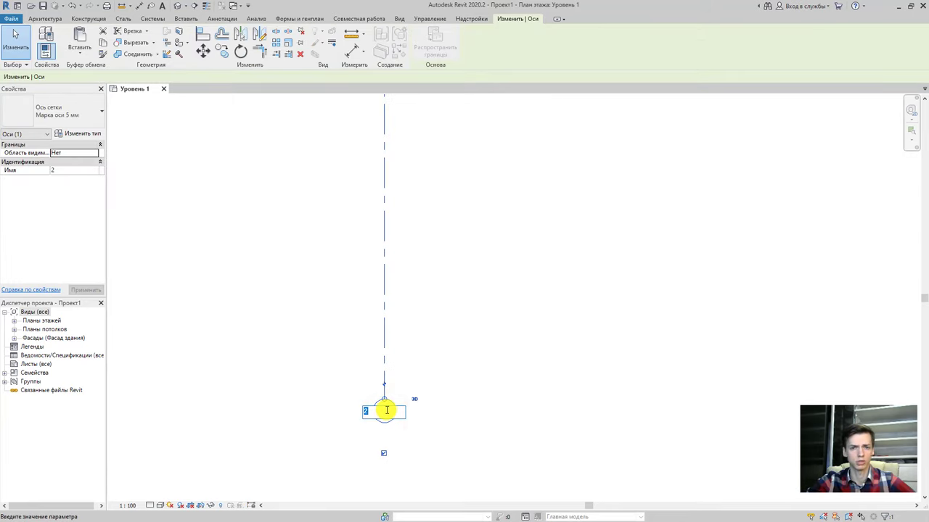
key("Return")
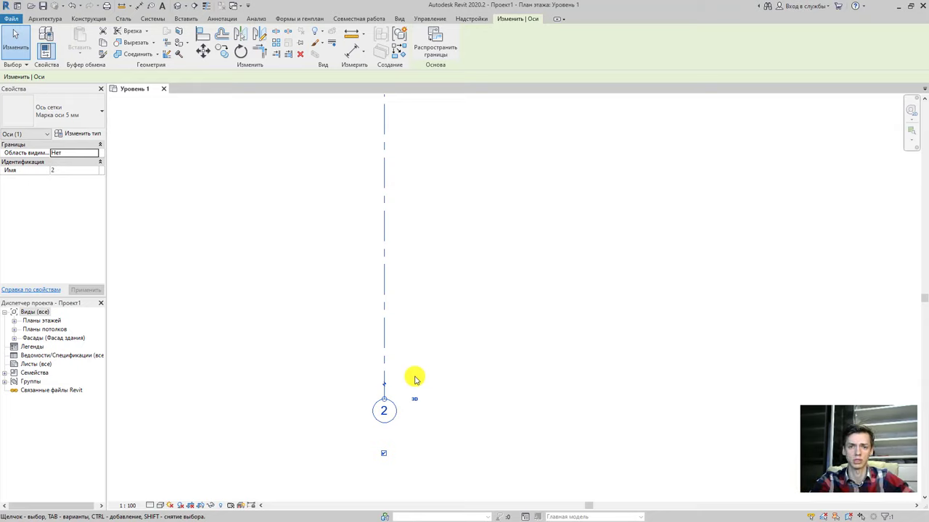
scroll(450, 267, "down", 2)
middle_click_drag(449, 268, 454, 341)
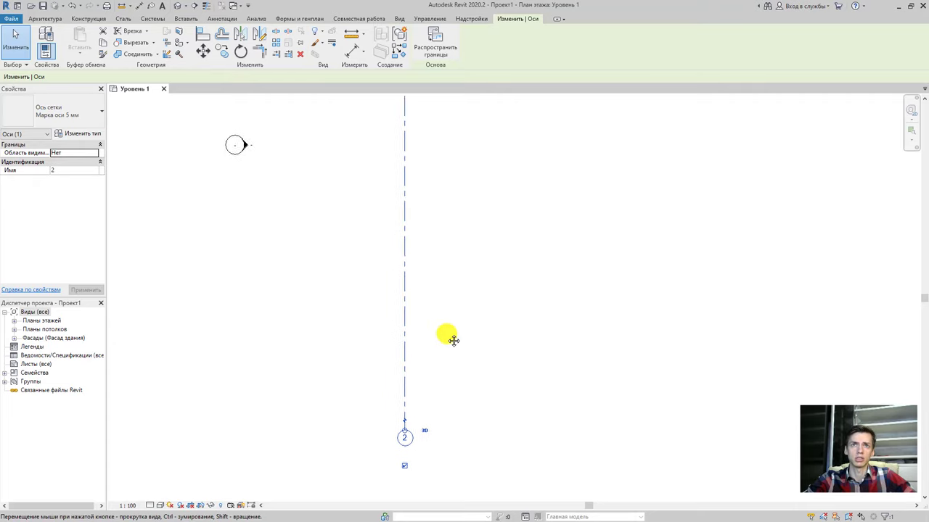
scroll(454, 341, "down", 1)
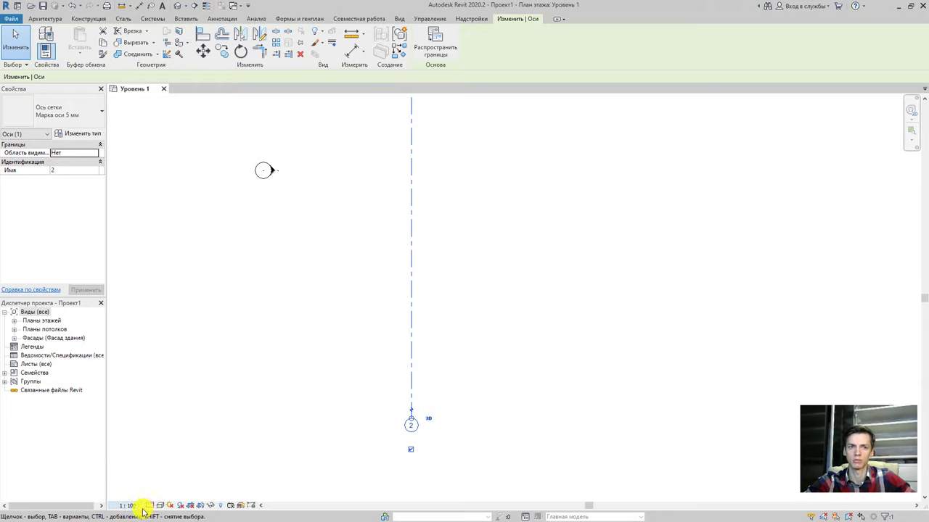
middle_click_drag(452, 309, 441, 327)
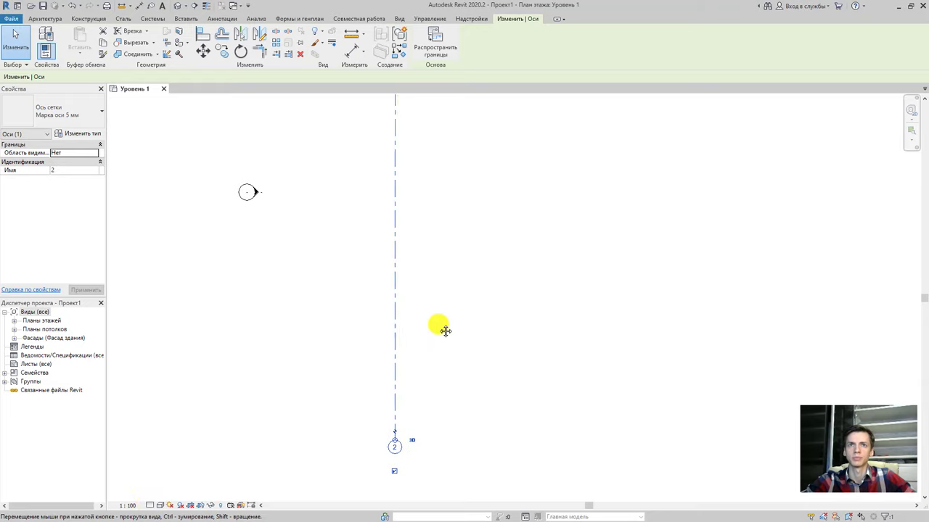
scroll(439, 305, "down", 1)
scroll(439, 250, "down", 1)
middle_click_drag(462, 237, 452, 268)
scroll(452, 268, "down", 1)
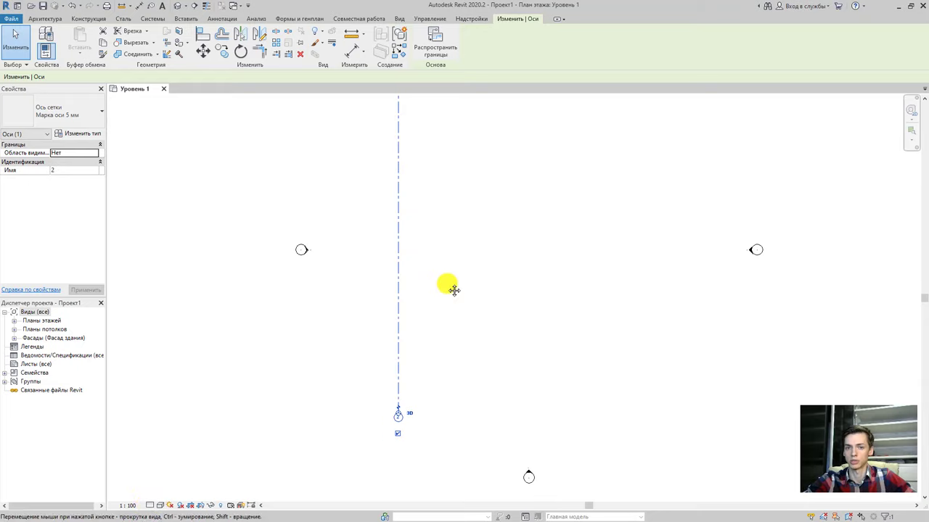
middle_click_drag(452, 288, 450, 330)
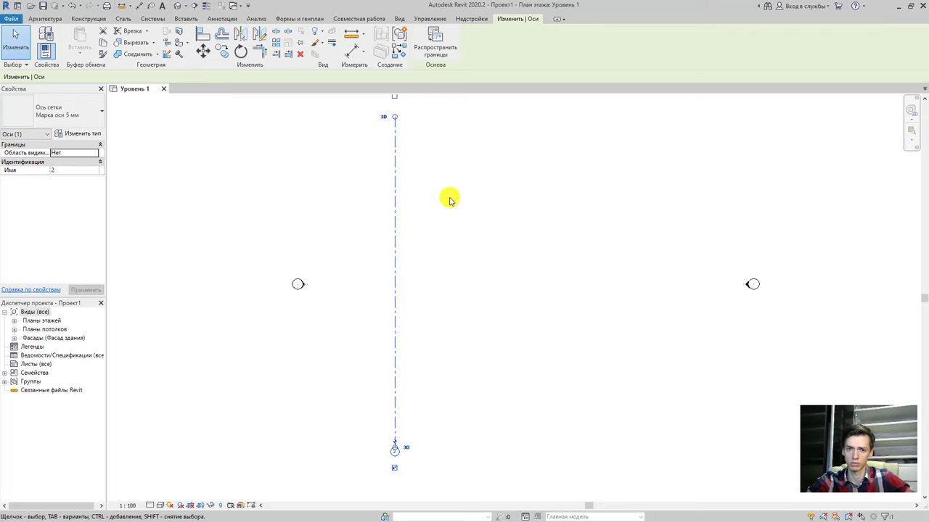
key("Escape")
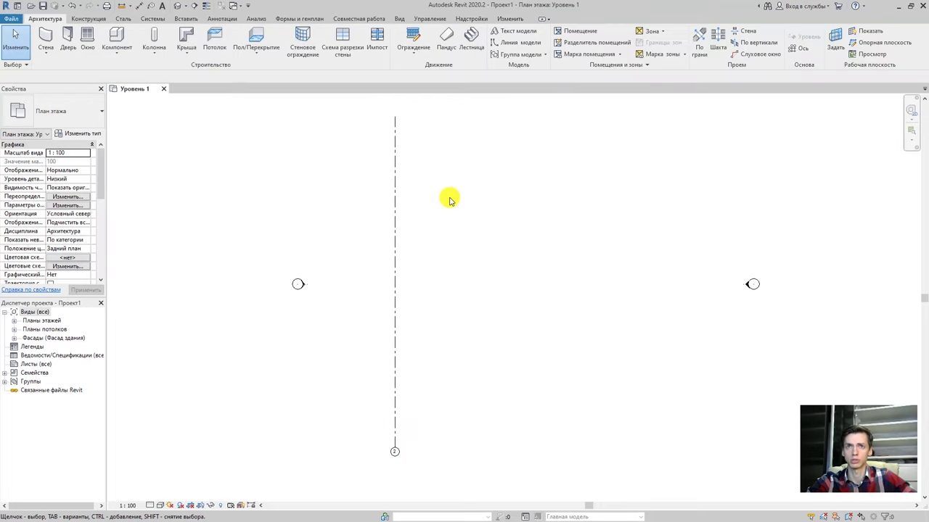
- Use the GR command to draw vertical grid 3 to the right of grid 2
key("g")
key("r")
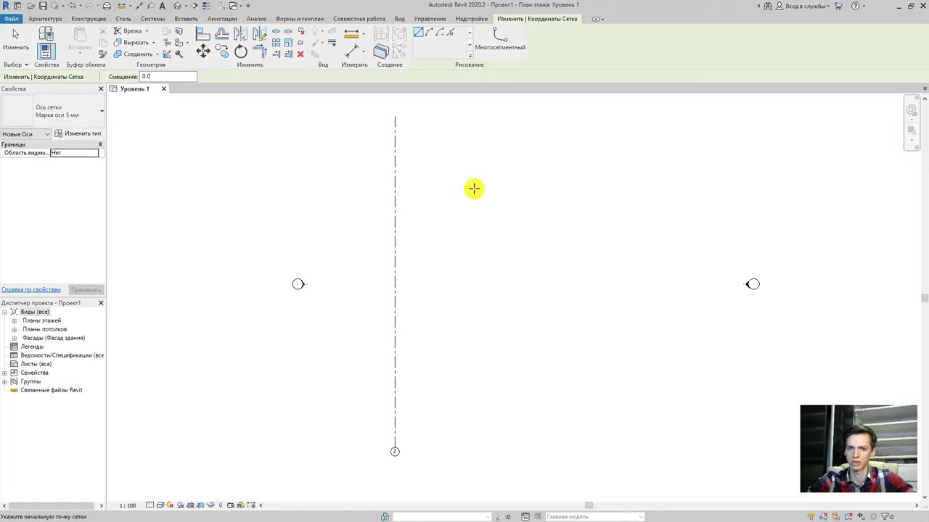
key("Return")
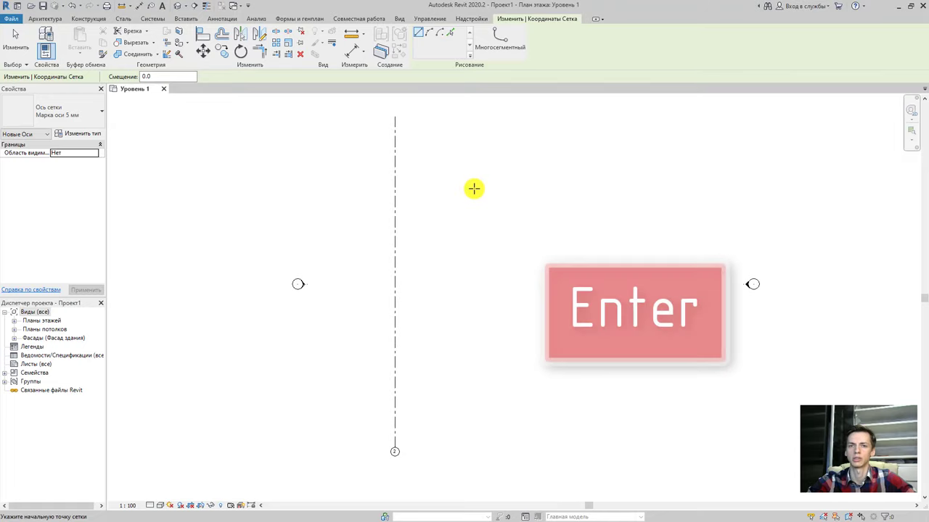
left_click(473, 189)
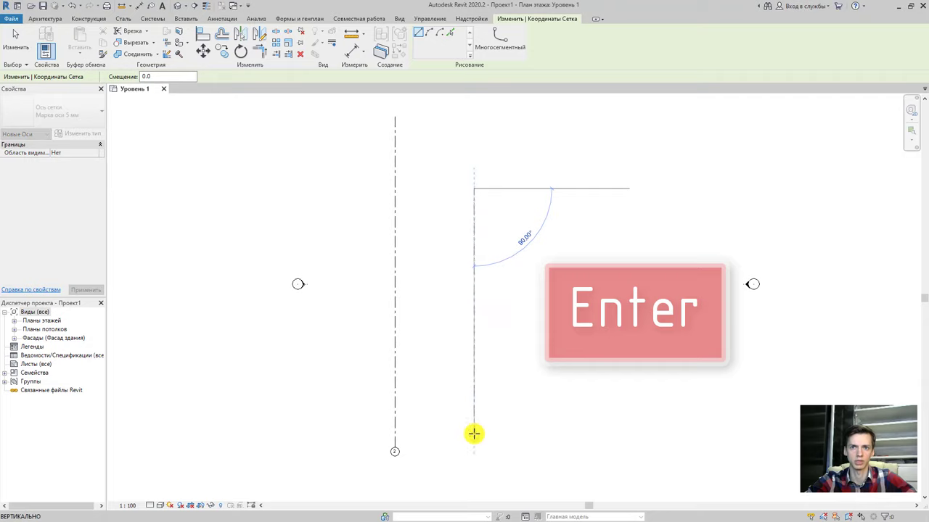
left_click(473, 449)
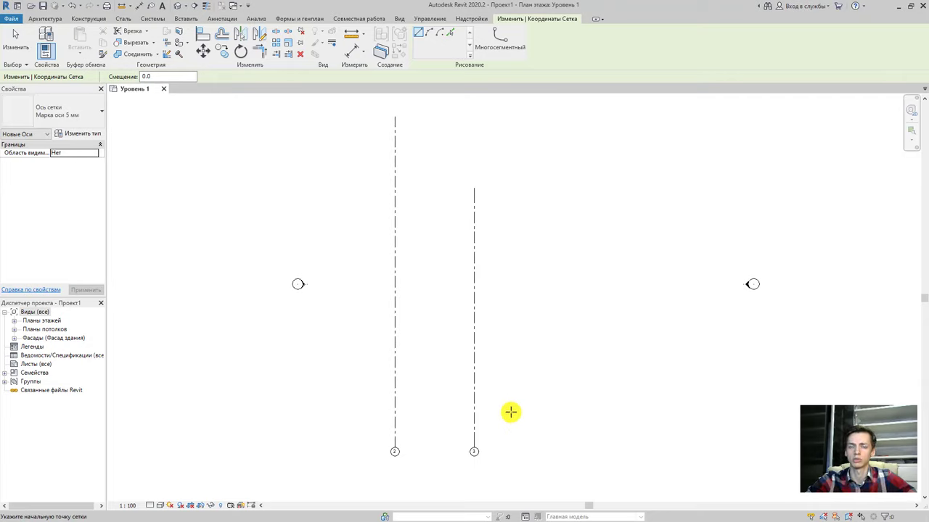
- Draw vertical grid 4 further right with the Grid tool, then select it
left_click(45, 18)
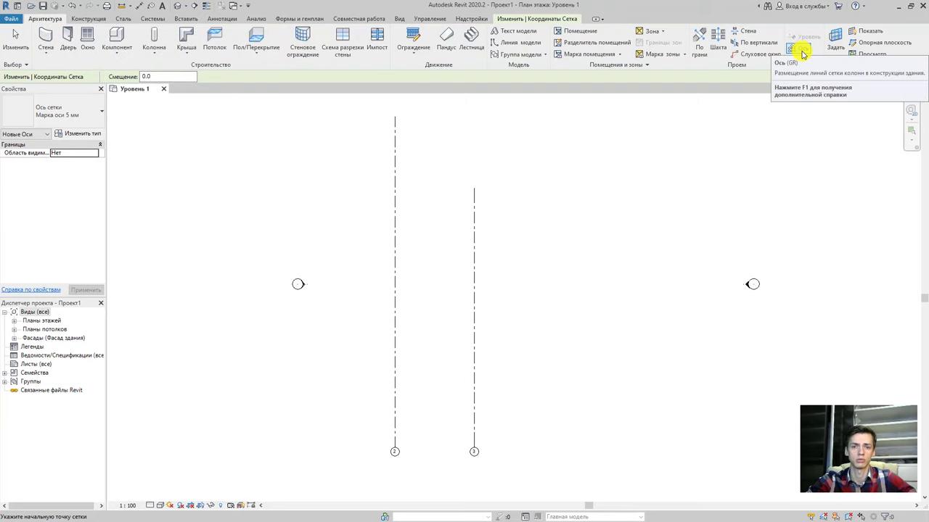
key("Escape")
left_click(802, 49)
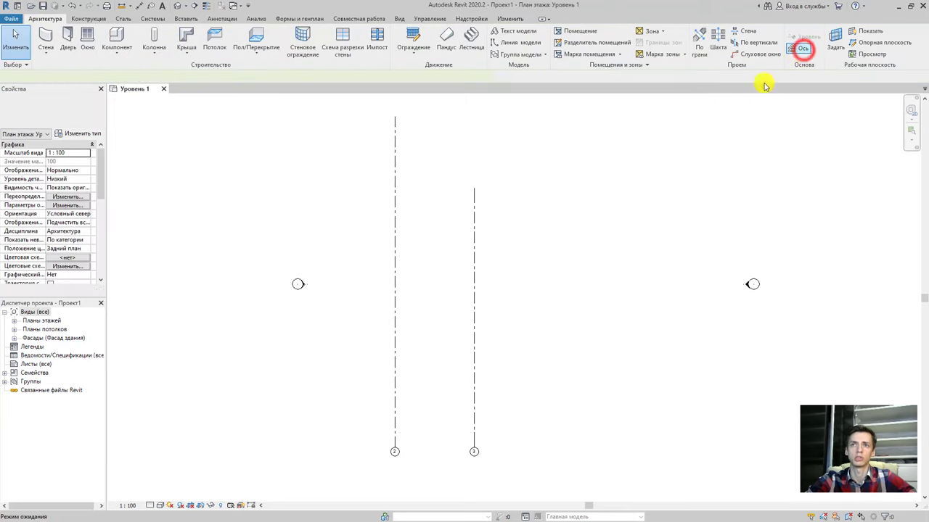
left_click(587, 143)
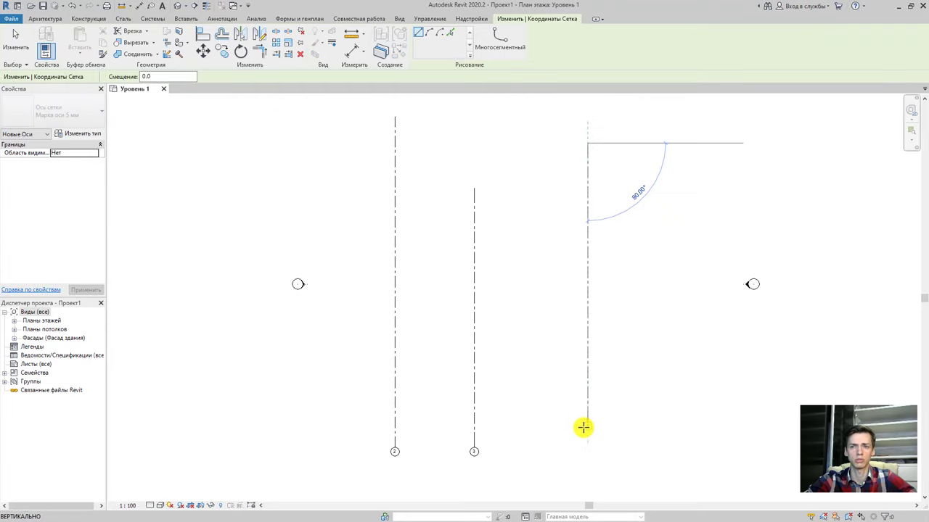
left_click(586, 445)
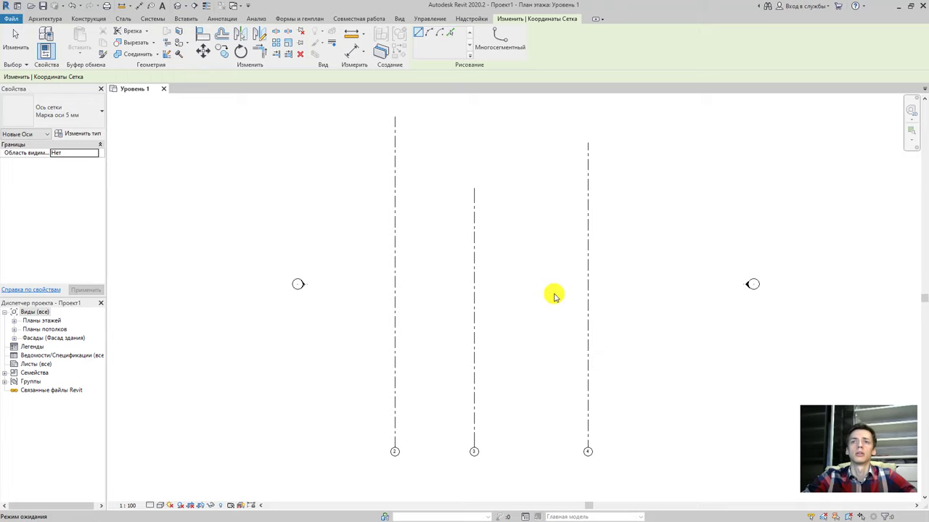
key("Escape")
key("Escape")
left_click(586, 315)
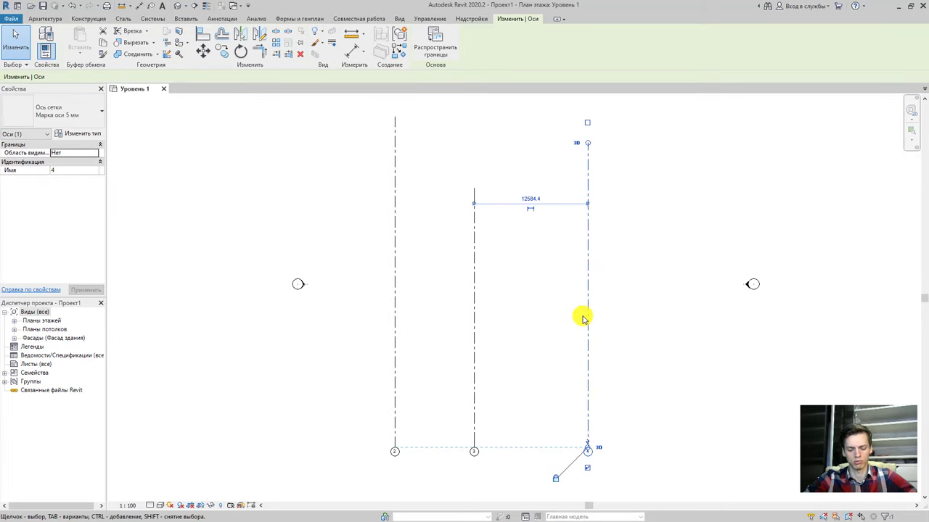
- Copy and paste grid 4 to create vertical grid 5 to its right
key("ctrl+c")
key("ctrl+v")
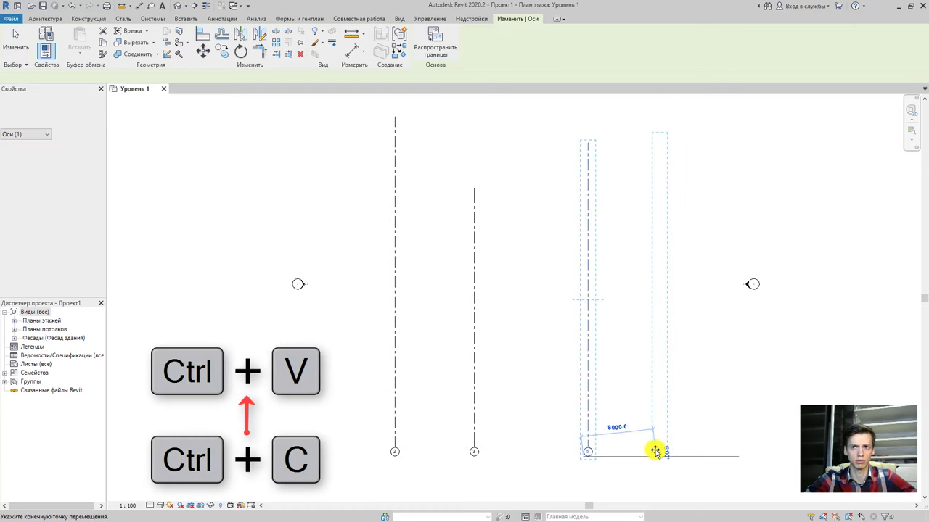
left_click(655, 454)
key("ctrl+v")
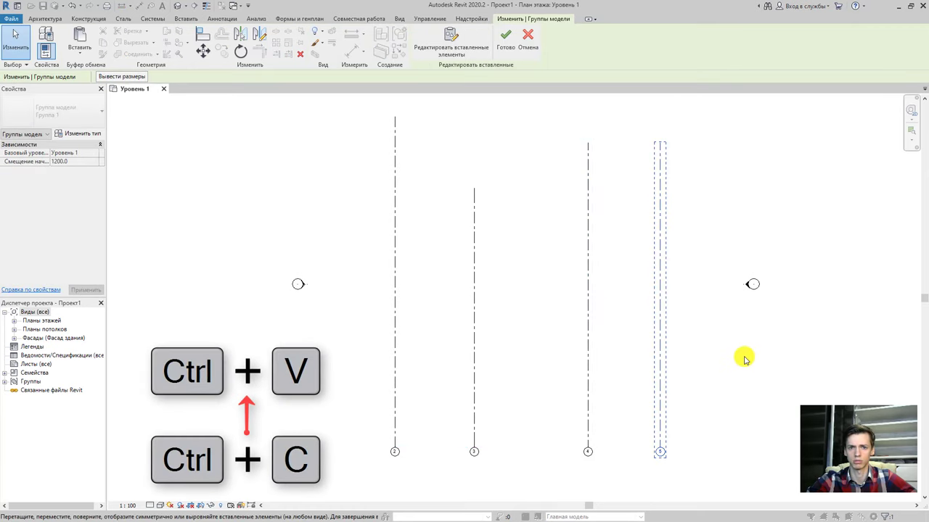
left_click(661, 313)
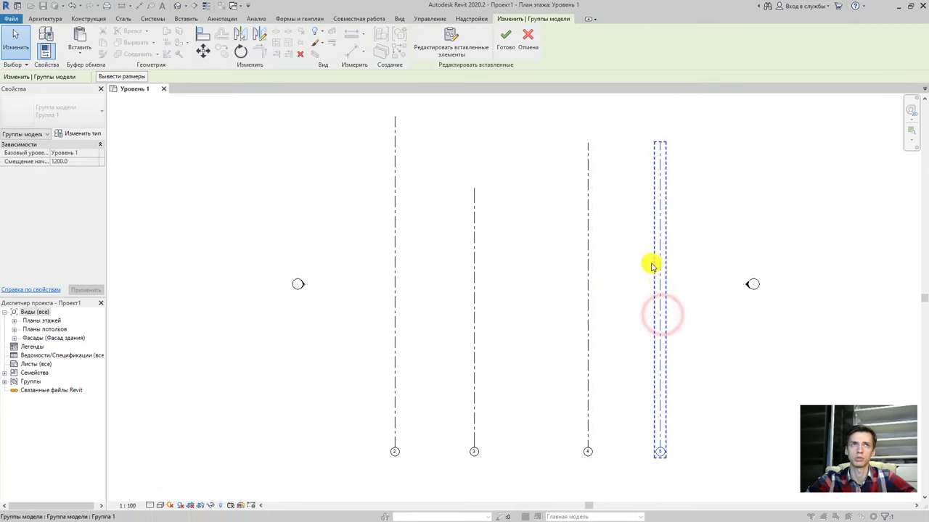
left_click(661, 256)
left_click(661, 257)
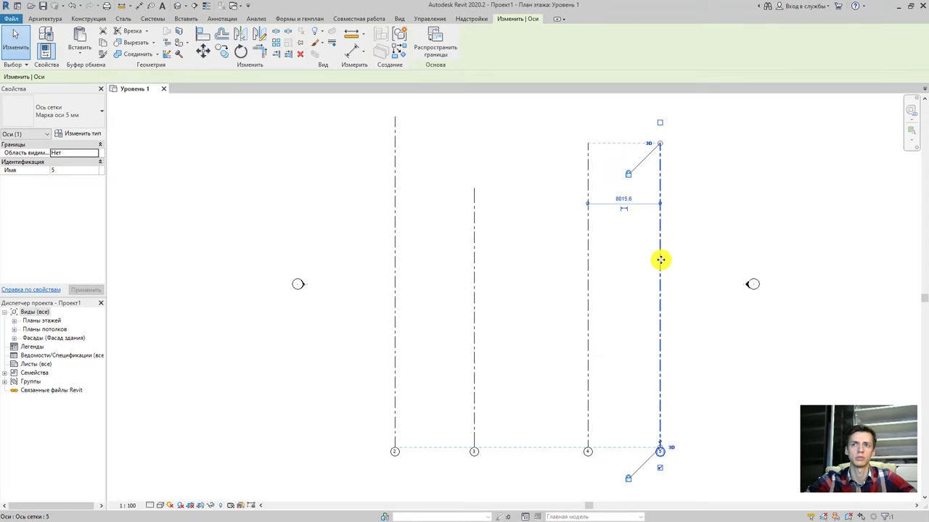
- Copy grid 5 6400 to the right to make grid 6
left_click(221, 52)
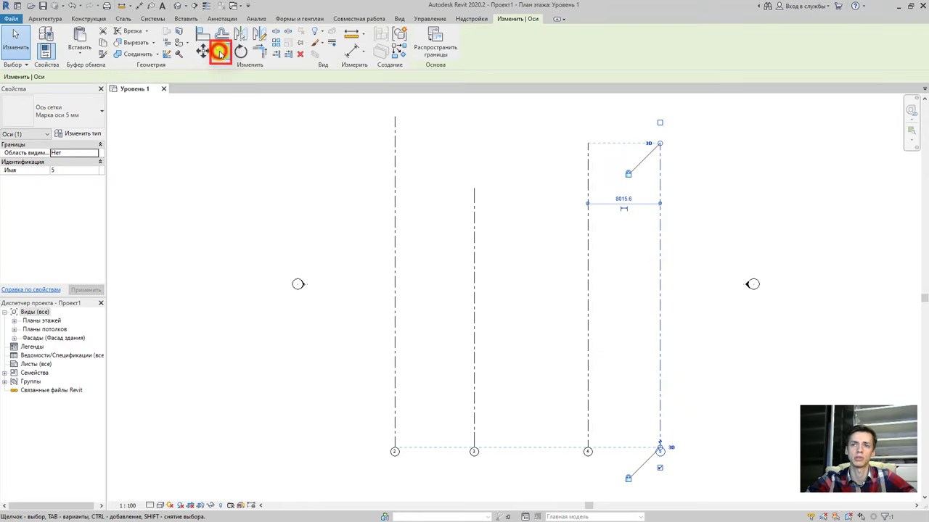
left_click(659, 356)
left_click(717, 359)
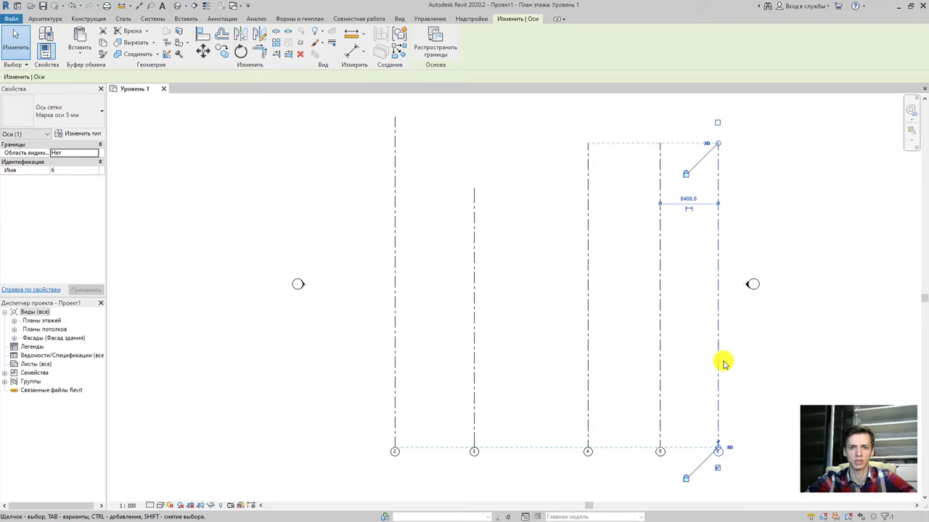
key("Escape")
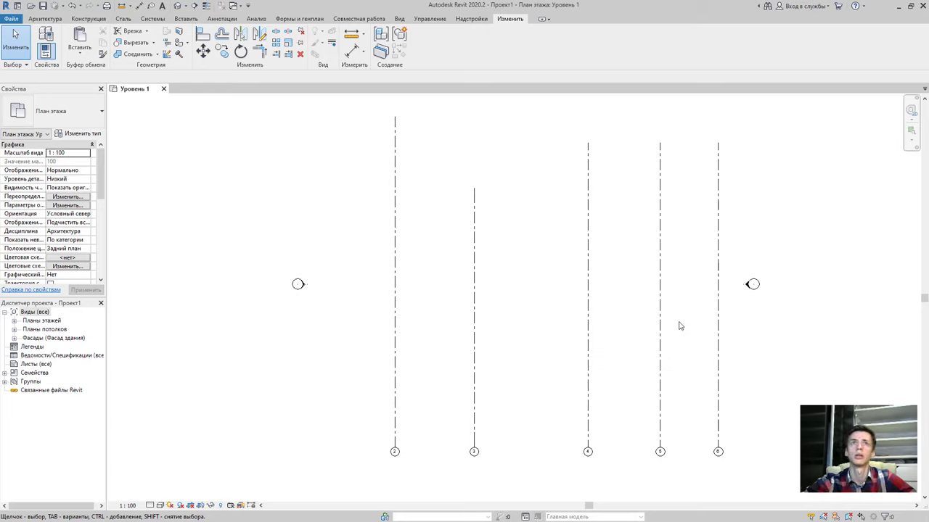
- Draw horizontal grid 7 from right to left across the lower plan
left_click_drag(756, 335, 648, 342)
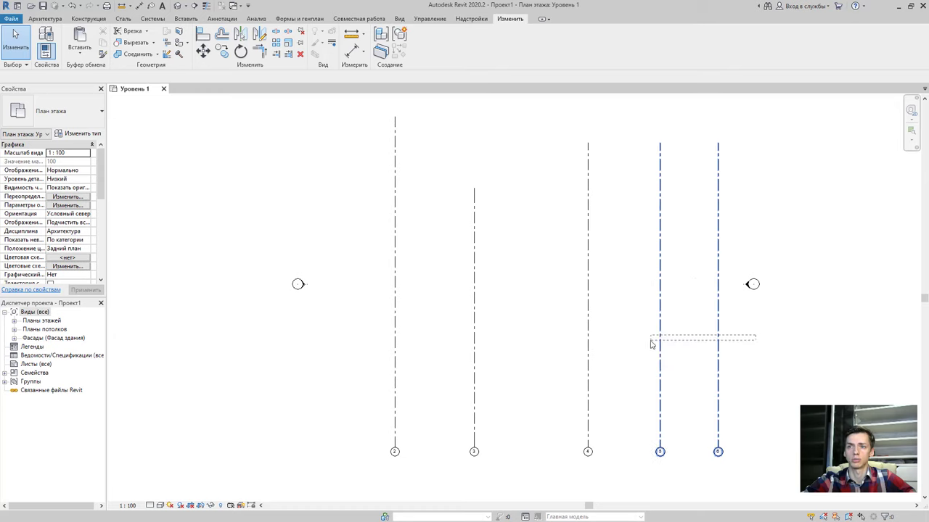
left_click(45, 19)
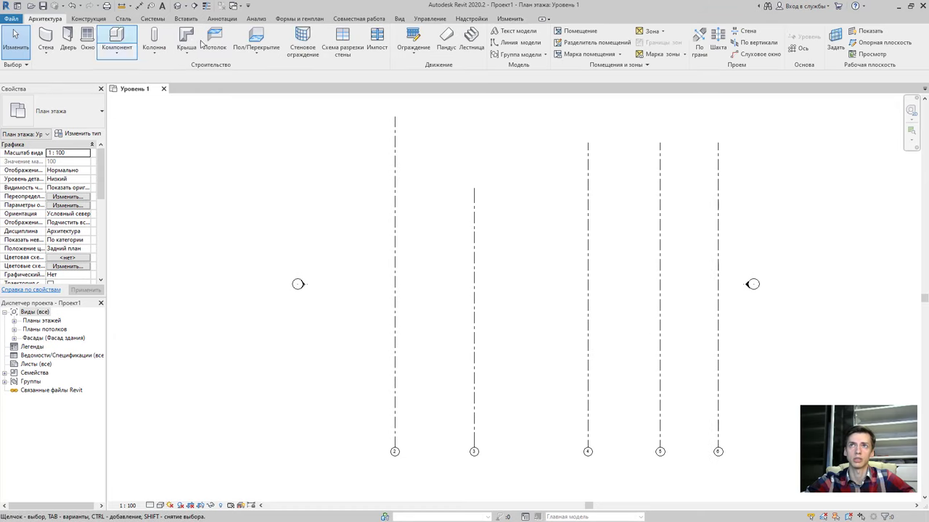
left_click(804, 53)
left_click(762, 402)
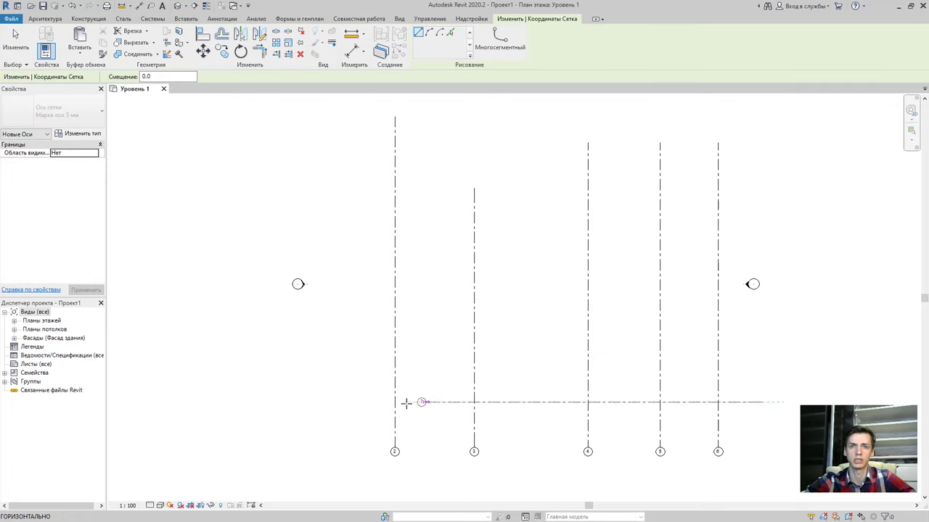
left_click(367, 402)
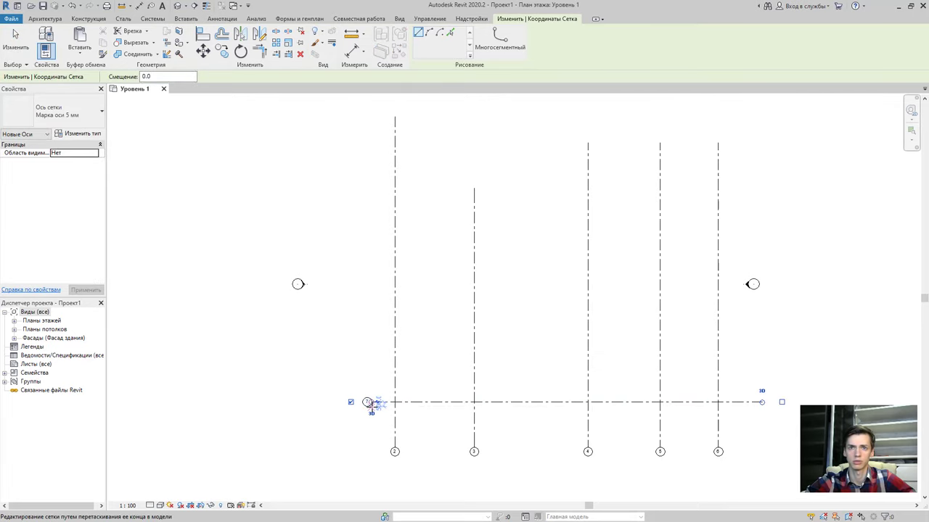
left_click(360, 334)
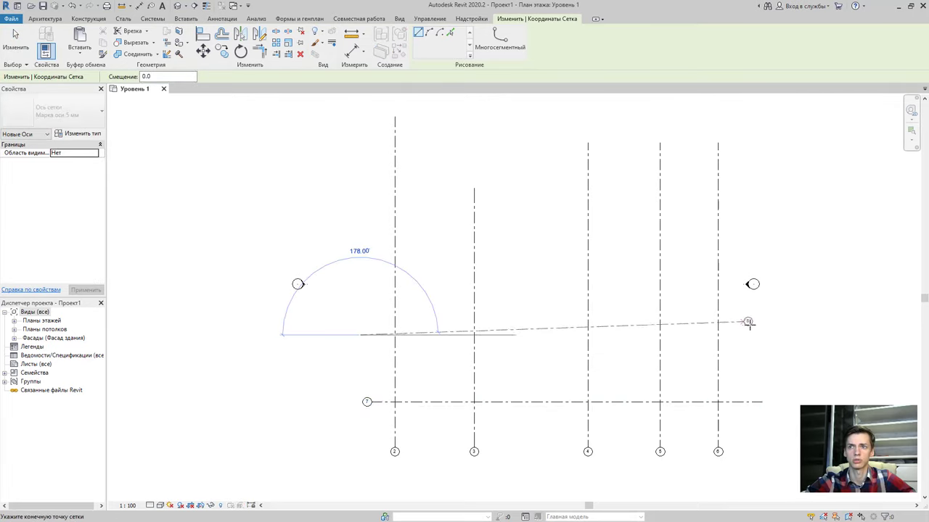
left_click(762, 334)
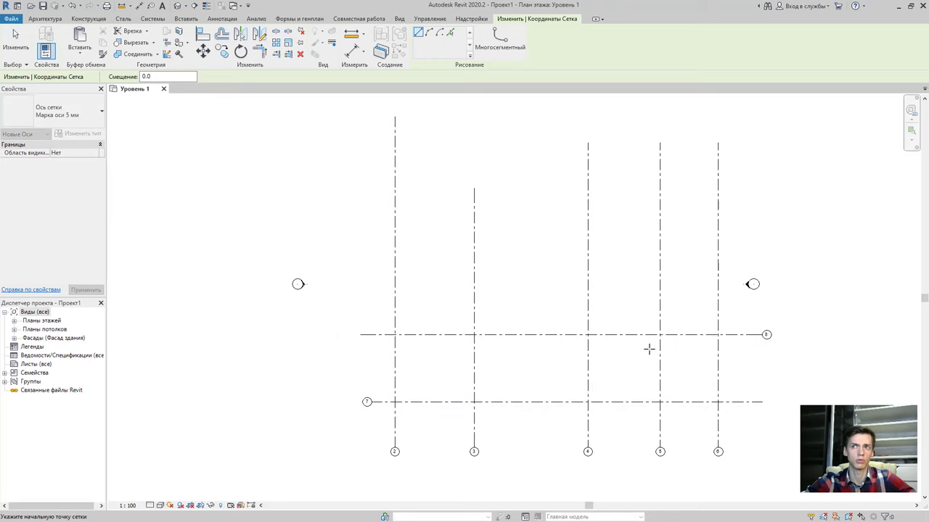
key("Escape")
scroll(441, 435, "up", 2)
key("Escape")
scroll(441, 447, "up", 2)
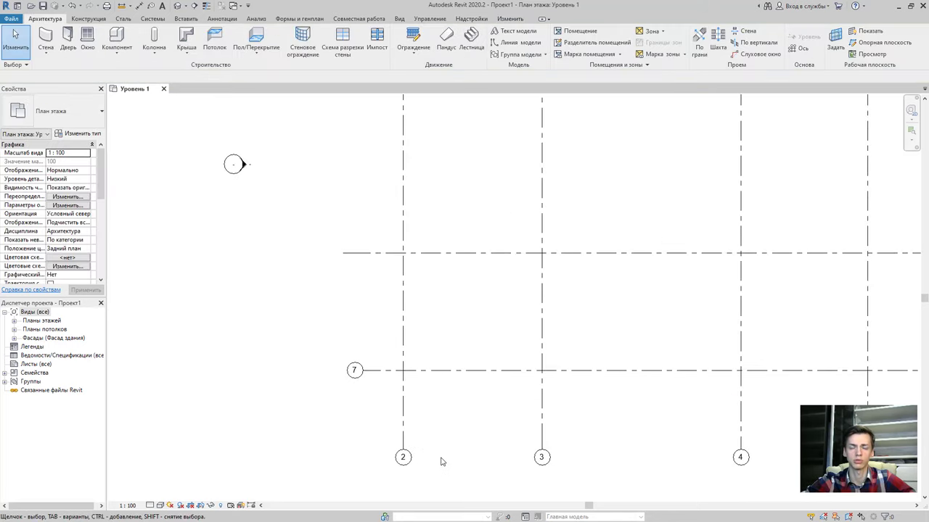
middle_click_drag(577, 458, 474, 436)
scroll(497, 438, "down", 1)
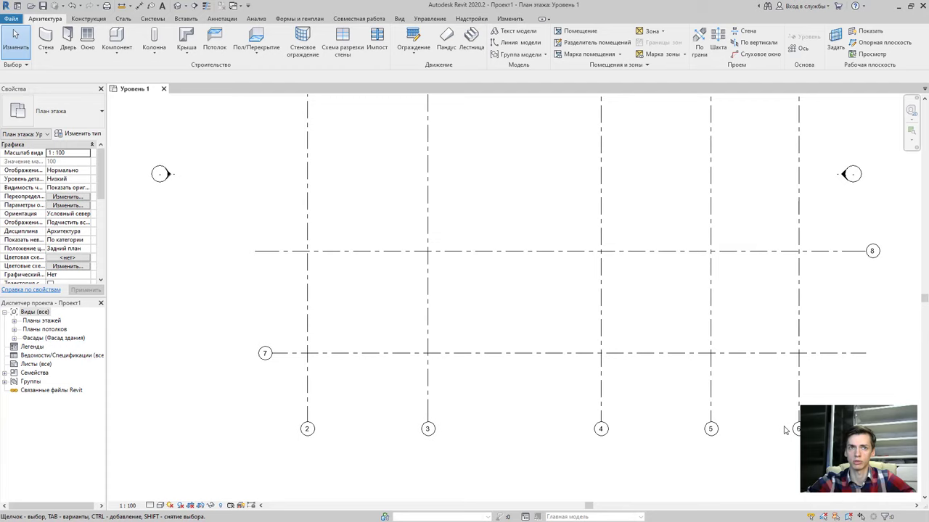
middle_click_drag(641, 392, 508, 452)
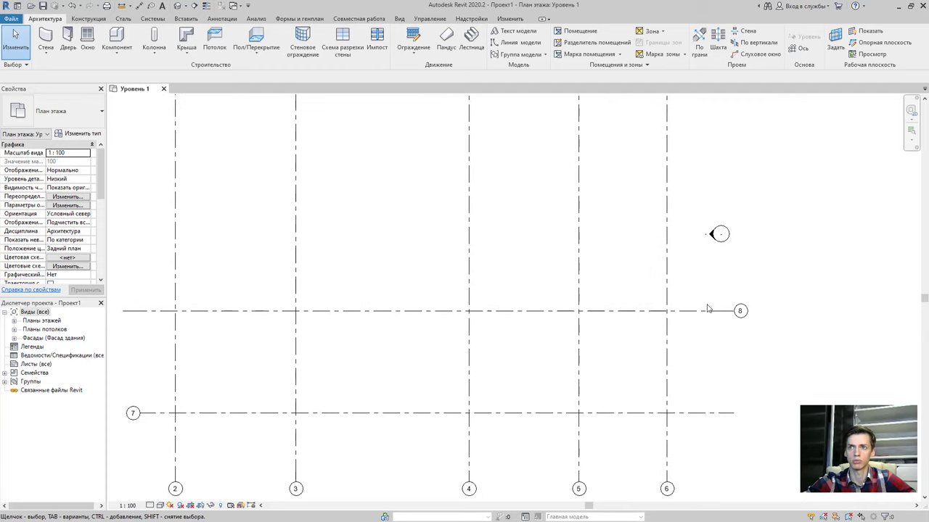
left_click(708, 314)
key("Delete")
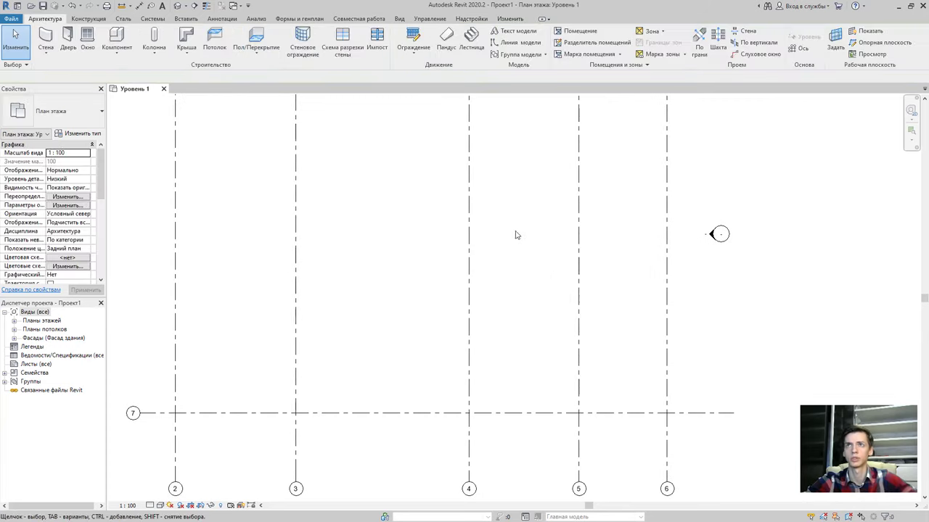
- Draw a new horizontal grid above grid 7, running right to left
left_click(798, 48)
left_click(725, 333)
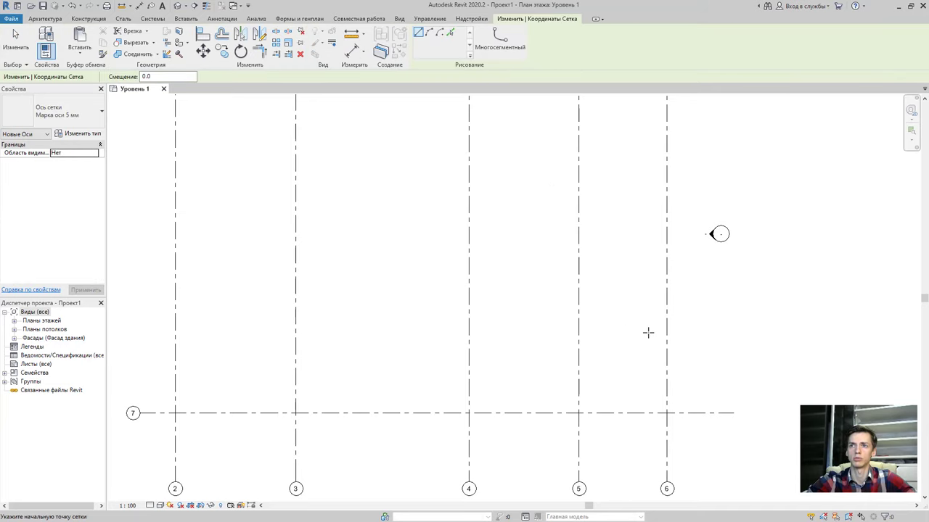
scroll(551, 333, "down", 1)
middle_click_drag(188, 346, 501, 349)
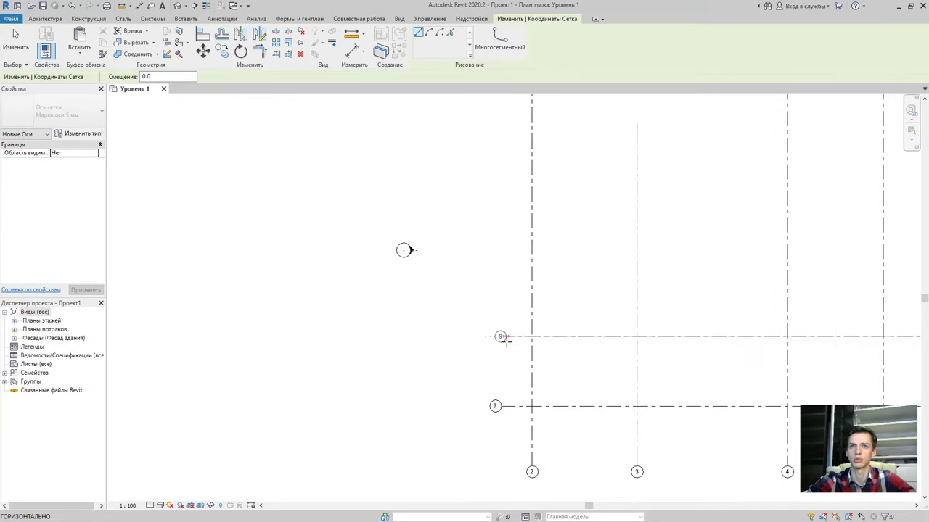
left_click(501, 337)
scroll(501, 341, "up", 2)
key("Escape")
key("Escape")
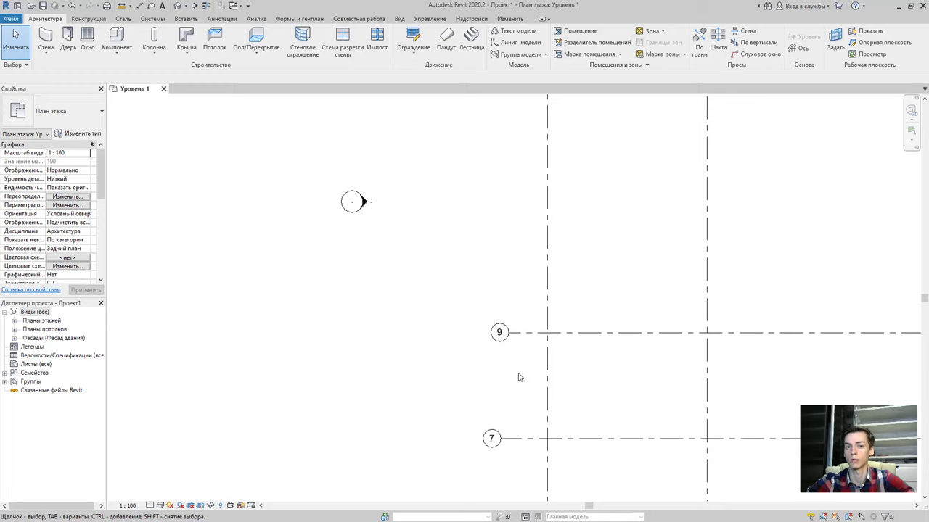
- Rename the new grid's bubble from 9 to 8
double_click(499, 332)
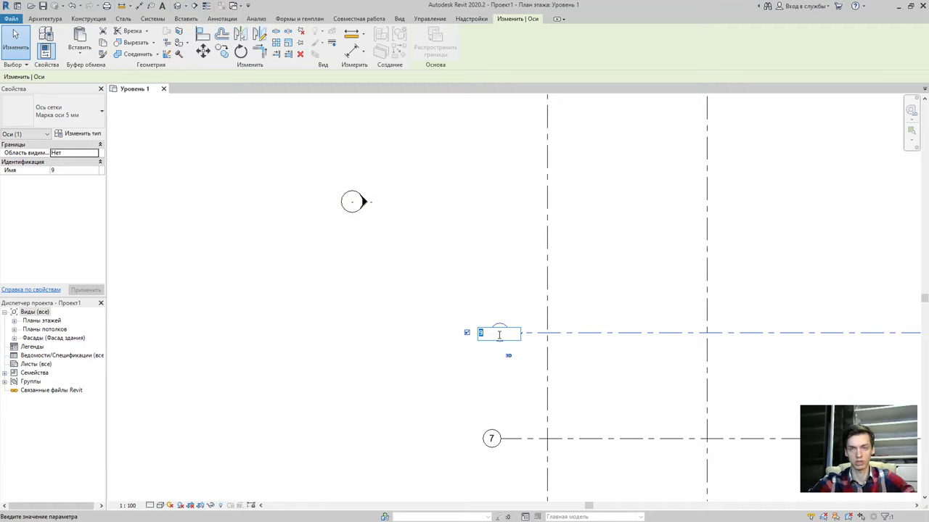
type("8")
key("Return")
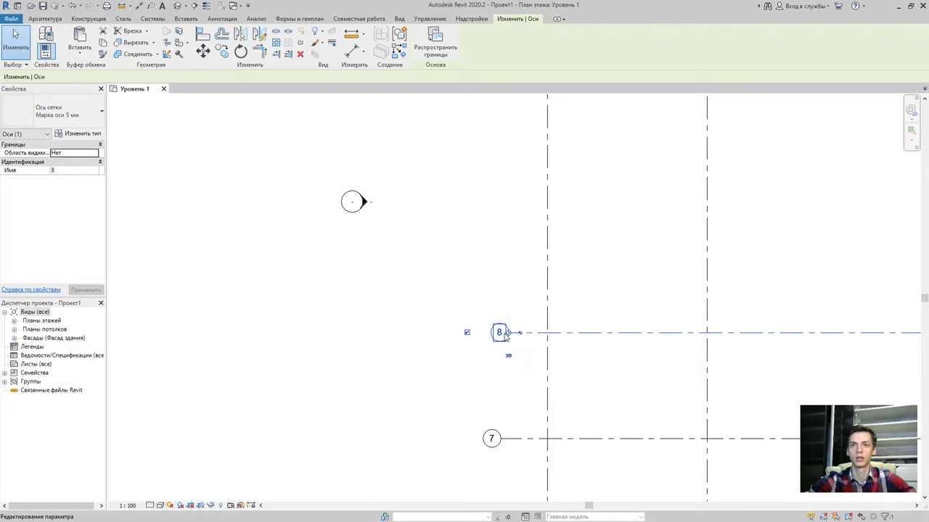
scroll(508, 341, "down", 3)
scroll(590, 367, "down", 2)
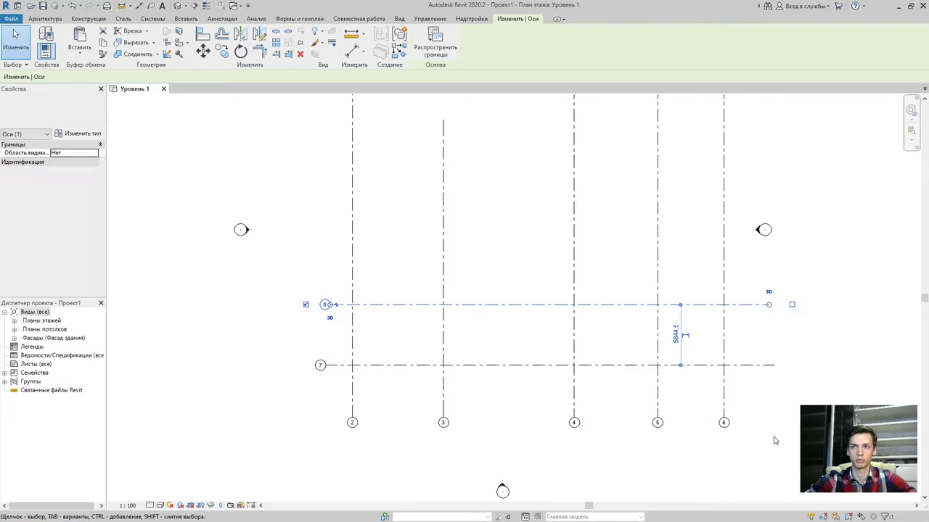
- Select all seven grid lines with a crossing window and delete them
left_click_drag(787, 436, 330, 266)
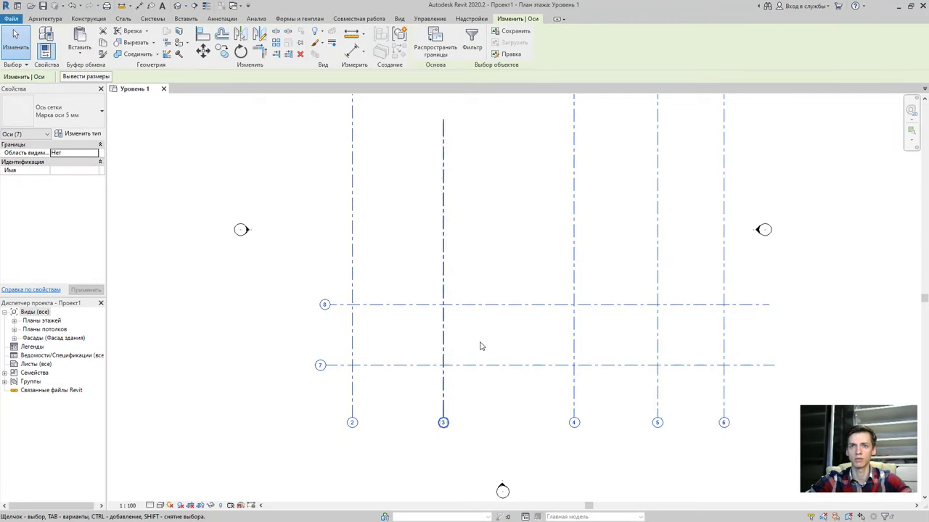
left_click(791, 451)
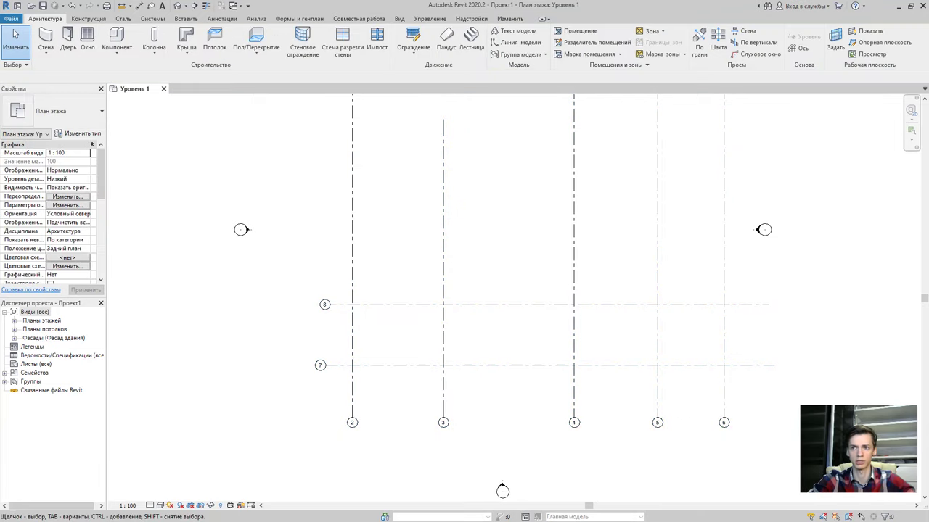
left_click_drag(815, 472, 308, 263)
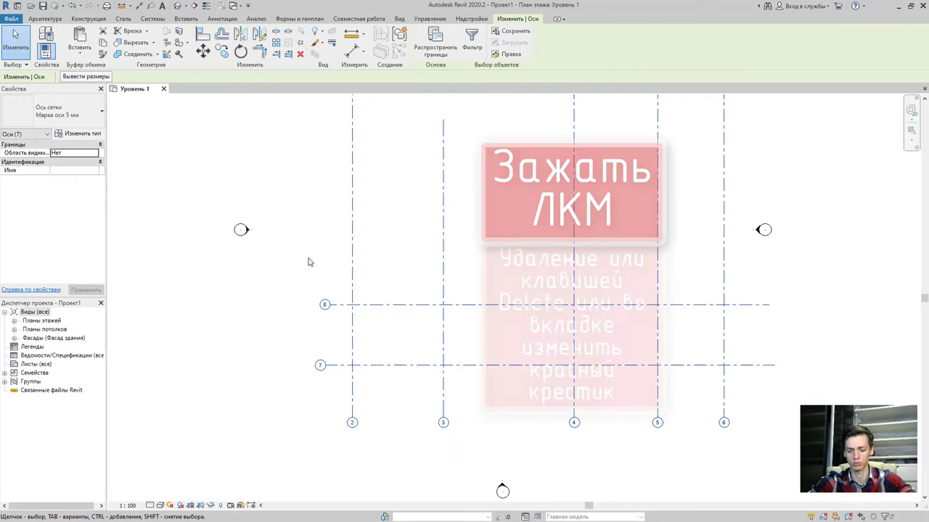
key("Delete")
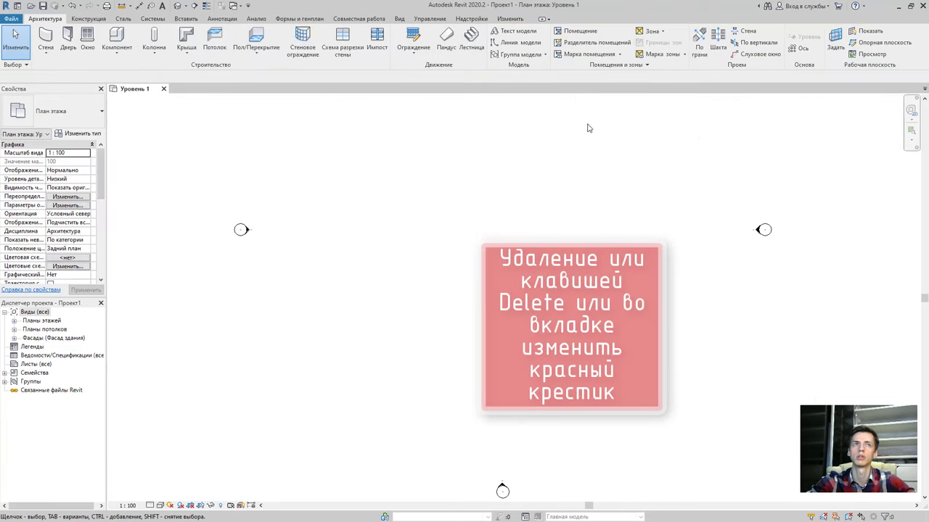
left_click(798, 47)
scroll(514, 201, "down", 2)
- Exit the Grid tool and inspect the left and top elevation markers
middle_click_drag(541, 205, 547, 327)
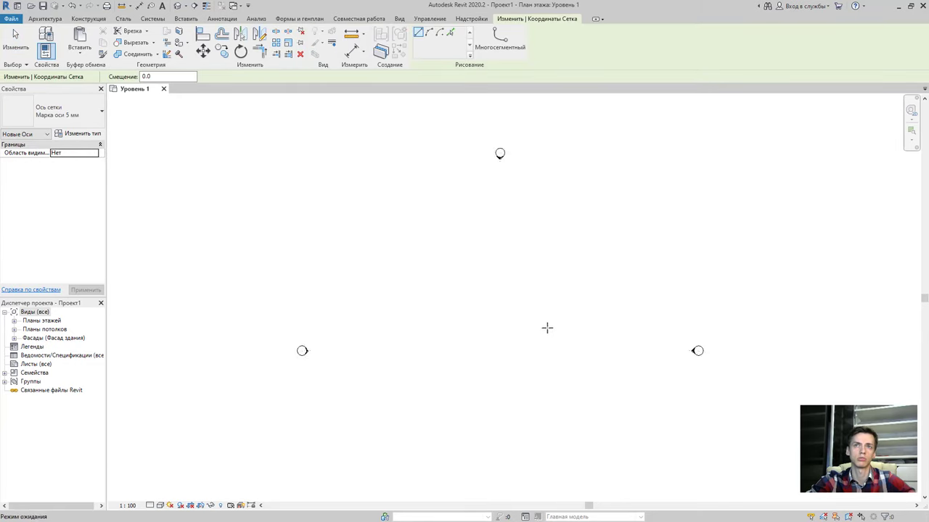
scroll(547, 327, "down", 1)
key("Escape")
scroll(335, 353, "up", 2)
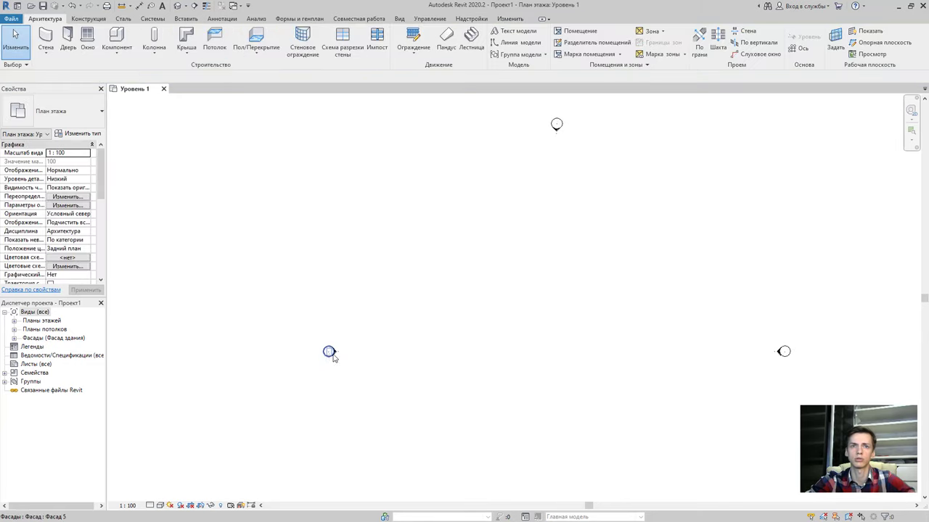
left_click(336, 355)
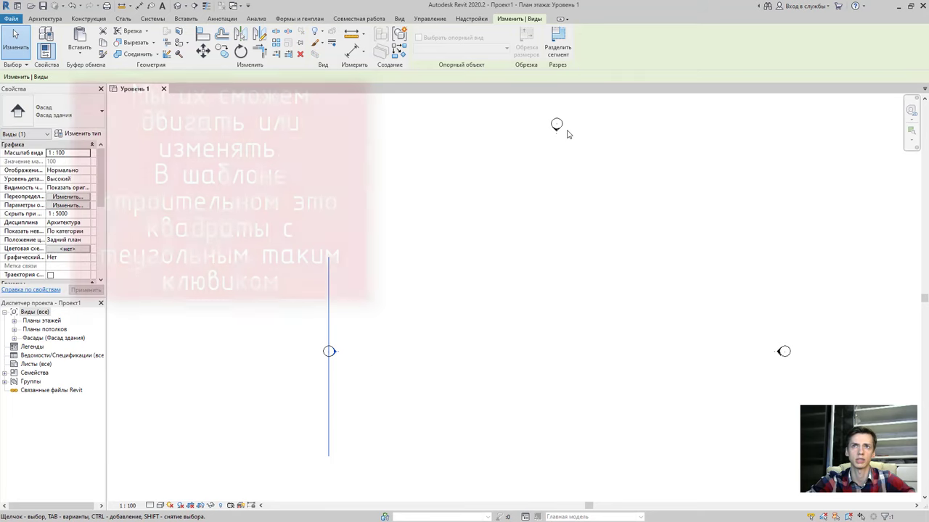
key("Escape")
left_click(557, 125)
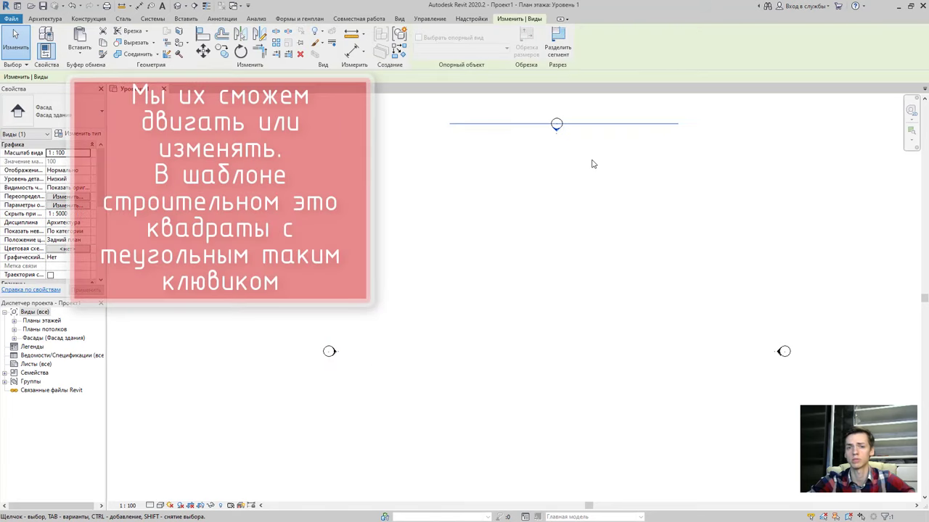
left_click(591, 164)
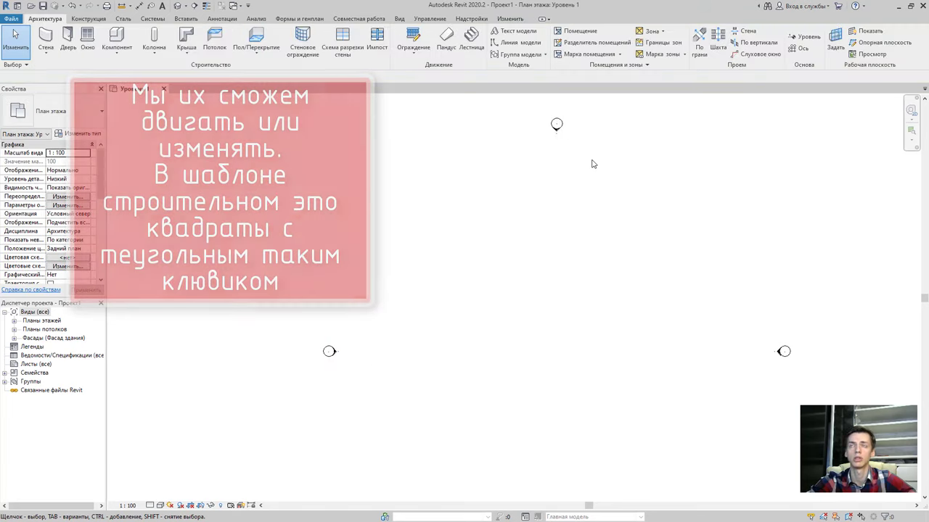
- Draw one vertical grid line top to bottom so its bubble sits at the lower end
left_click(802, 40)
left_click(429, 169)
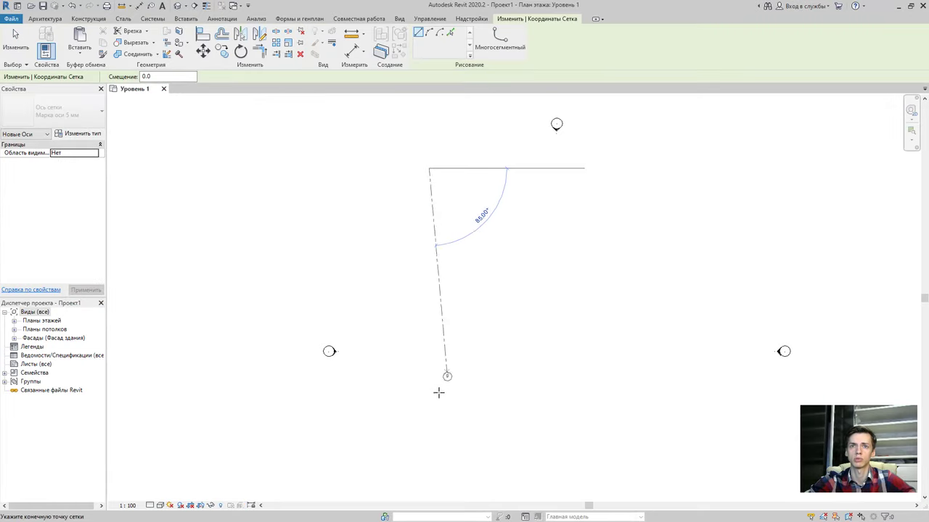
middle_click_drag(439, 390, 445, 321)
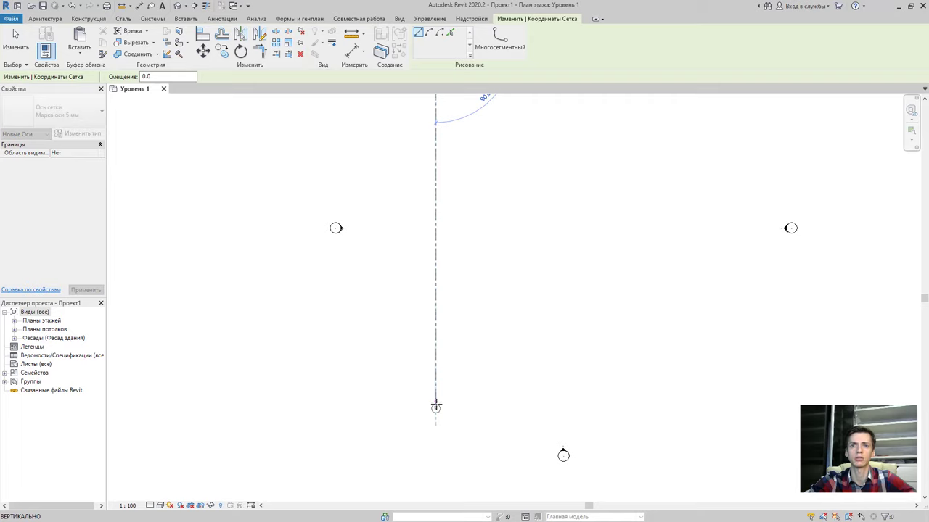
left_click(436, 402)
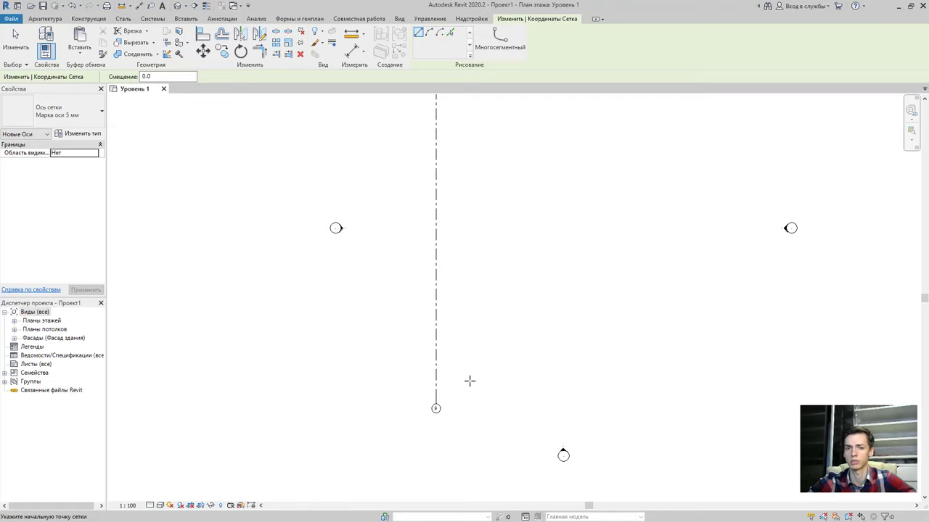
key("Escape")
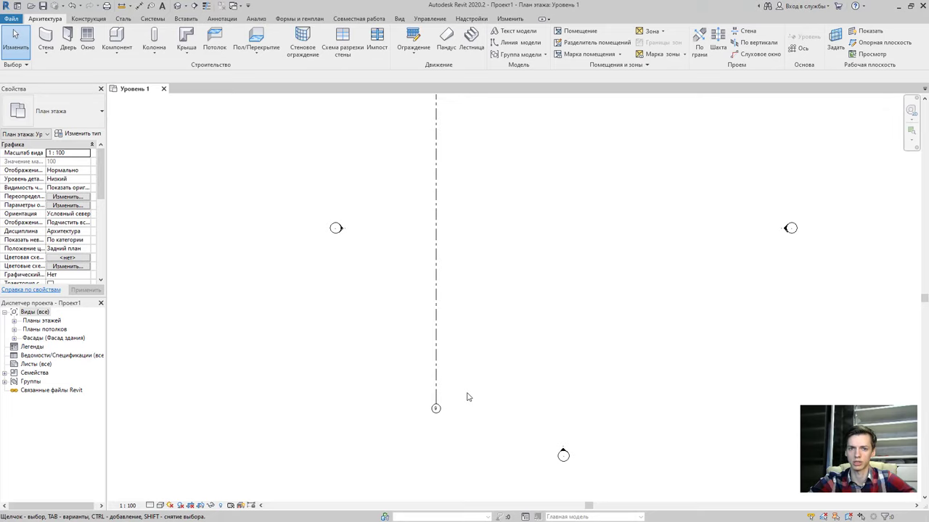
- Edit the vertical grid's bubble number, changing 9 to 1
left_click(437, 395)
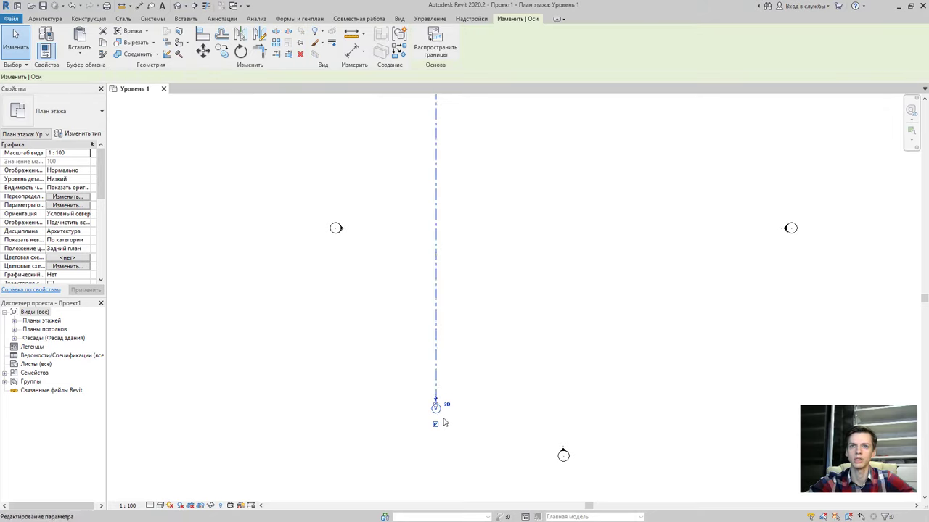
scroll(441, 419, "up", 2)
scroll(441, 419, "up", 1)
left_click(425, 397)
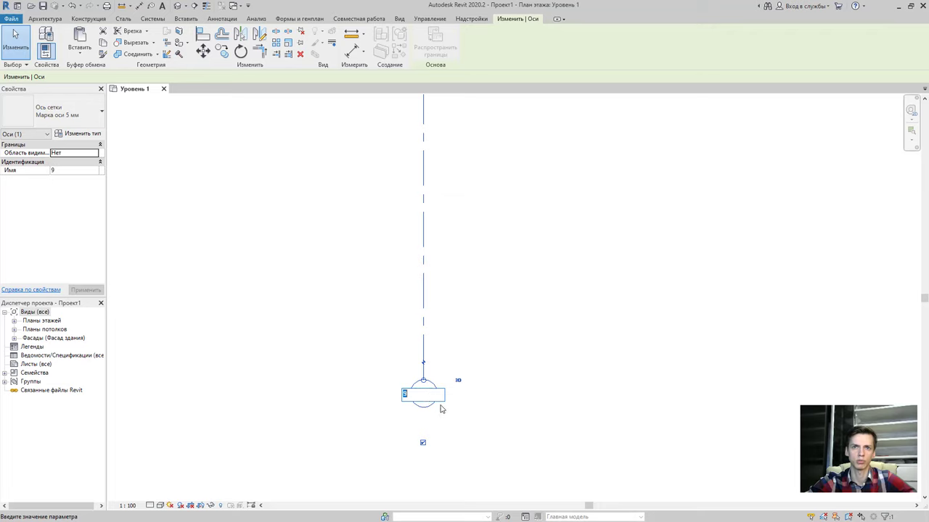
key("Escape")
key("Escape")
double_click(428, 394)
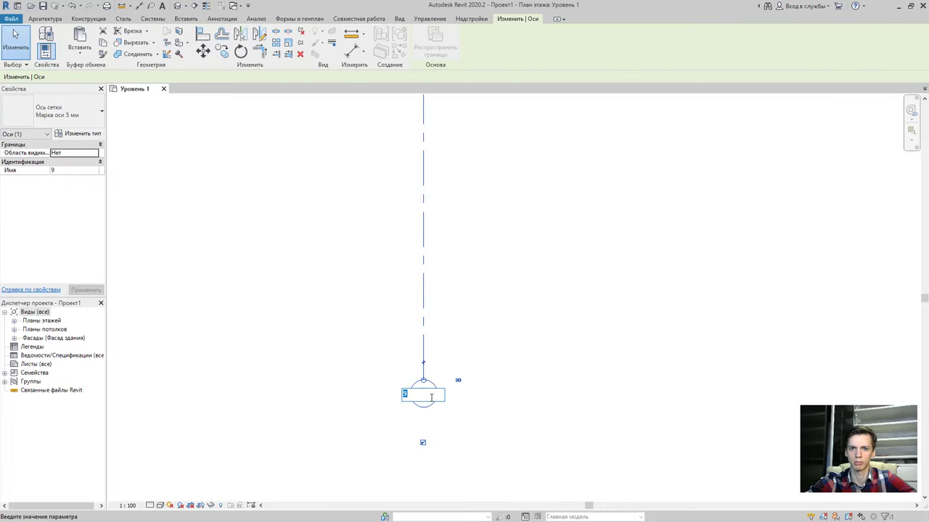
key("Escape")
key("Escape")
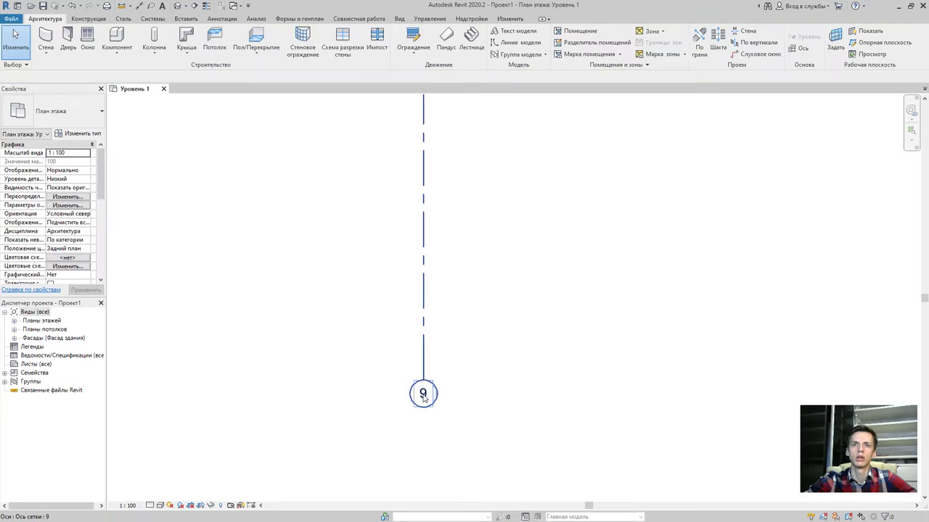
left_click(424, 396)
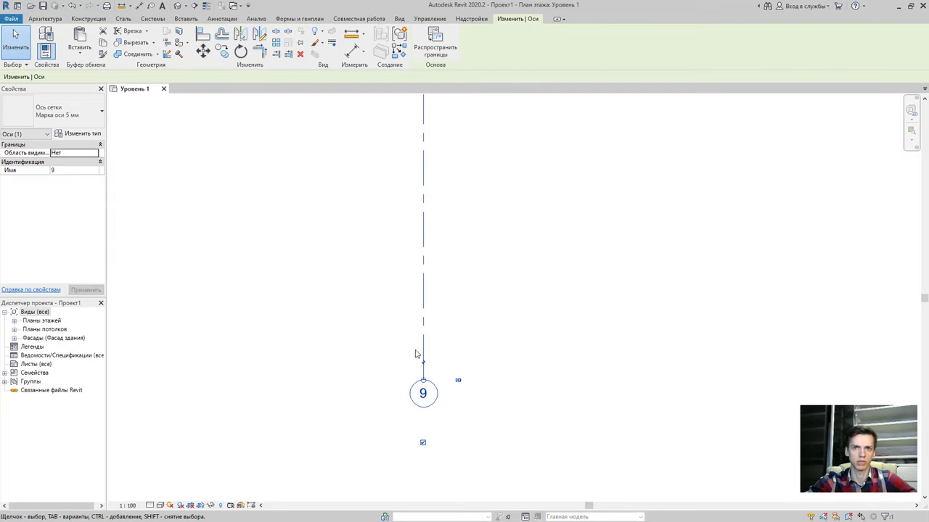
left_click(424, 394)
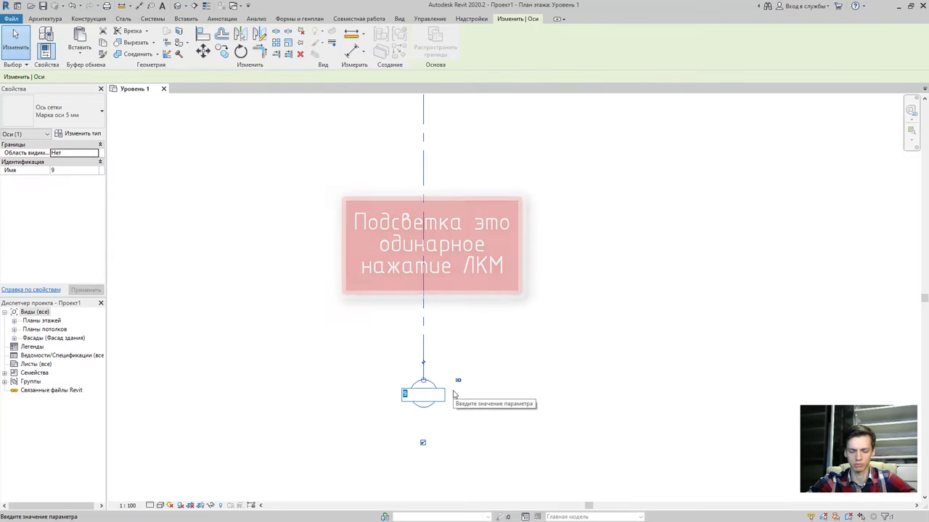
type("1")
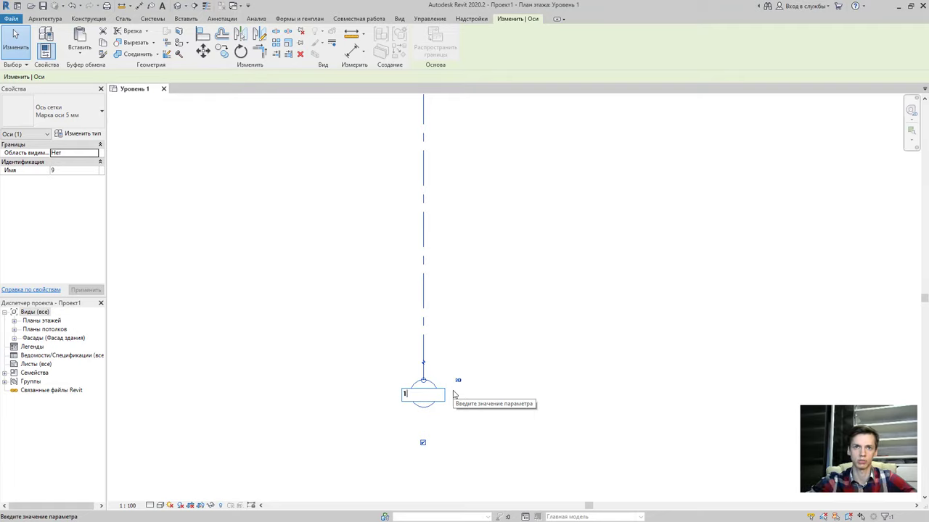
key("Return")
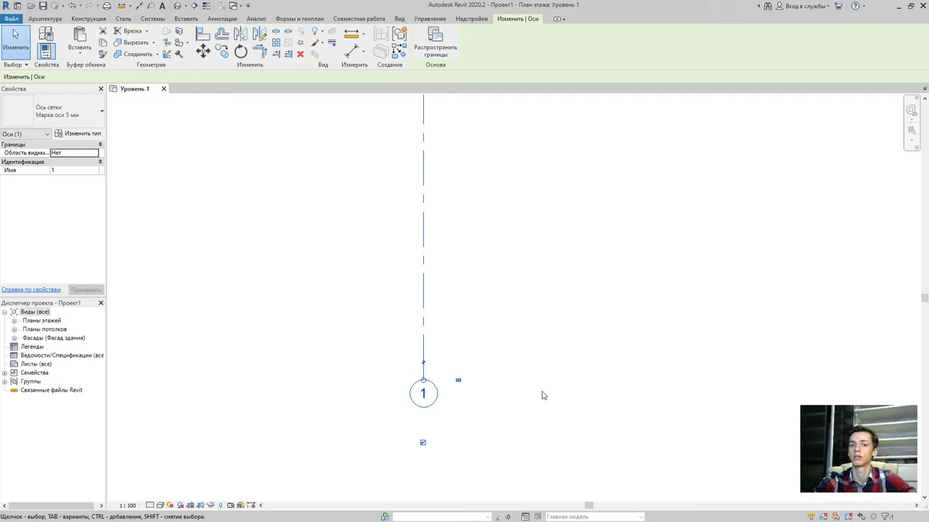
- Copy grid 1 1000 to the right to create grid 2
left_click(223, 52)
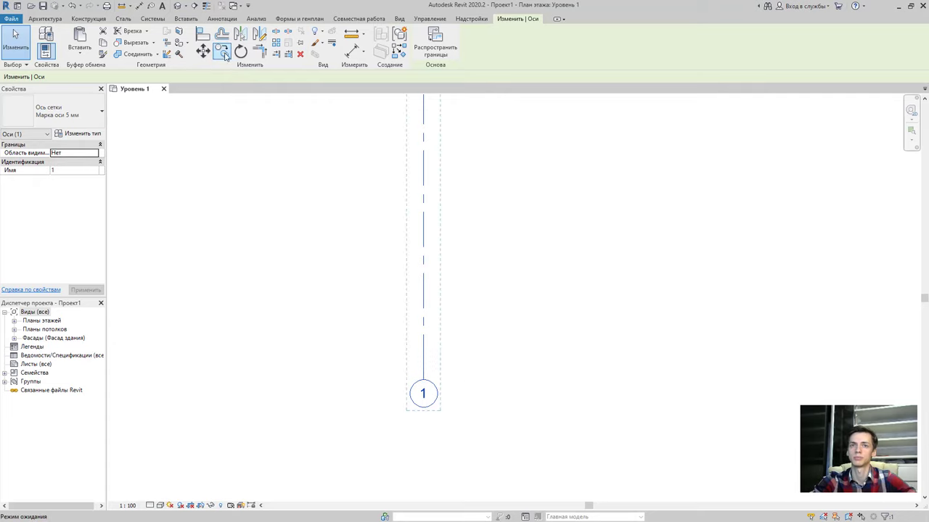
left_click(425, 250)
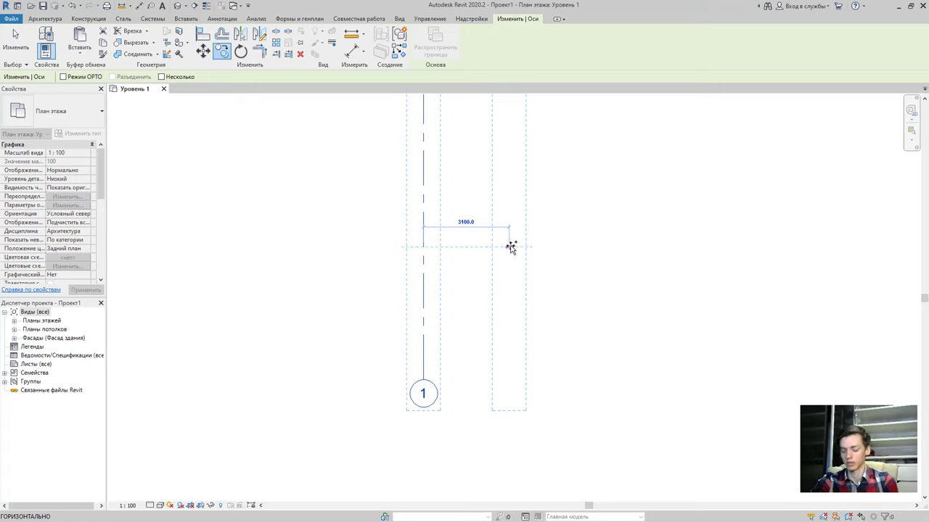
type("1000")
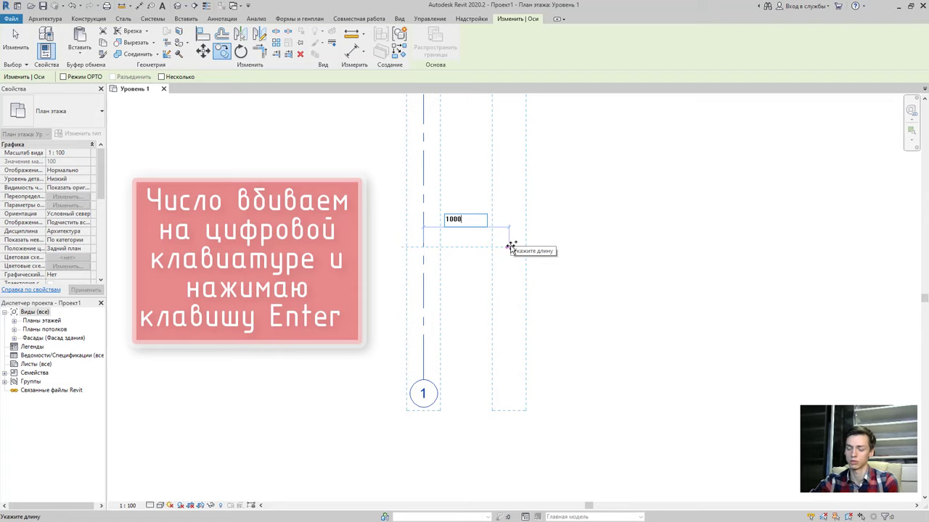
key("Return")
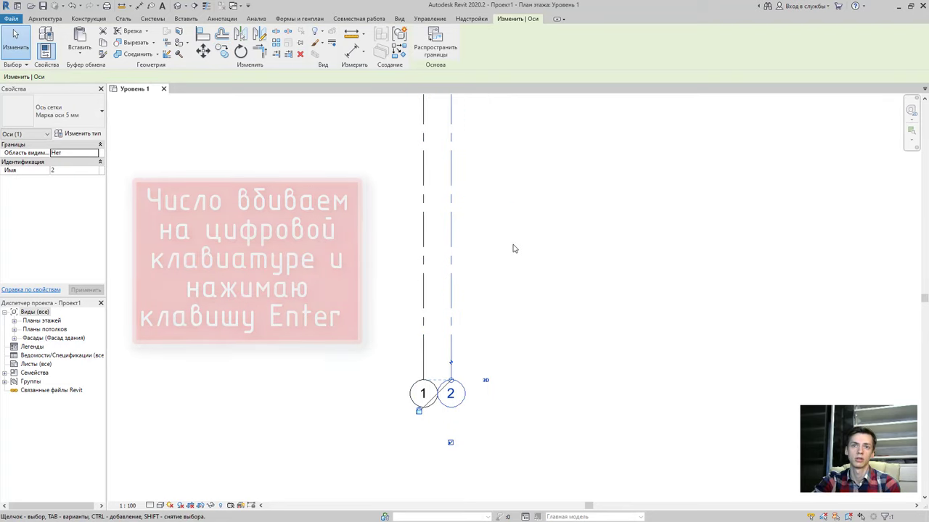
key("Escape")
key("Escape")
- Copy grid 2 5000 to the right to create grid 3
left_click(451, 255)
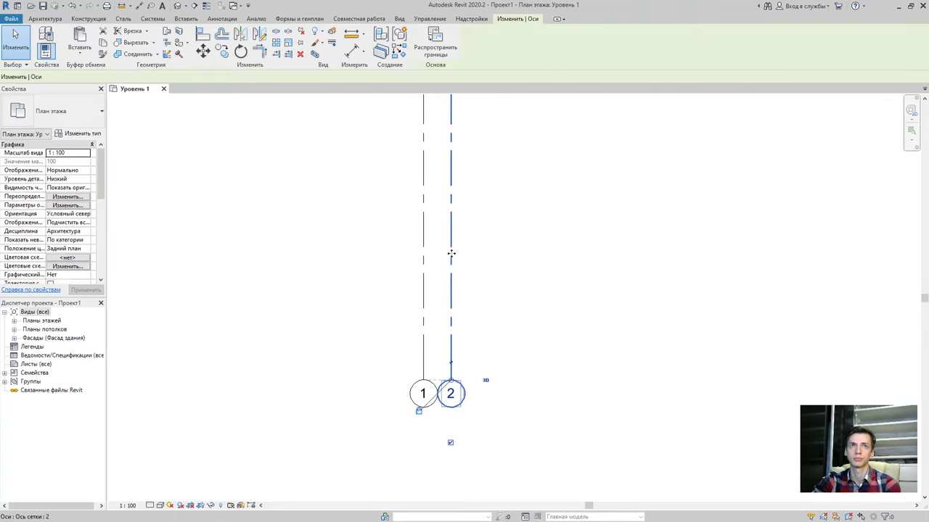
left_click(222, 51)
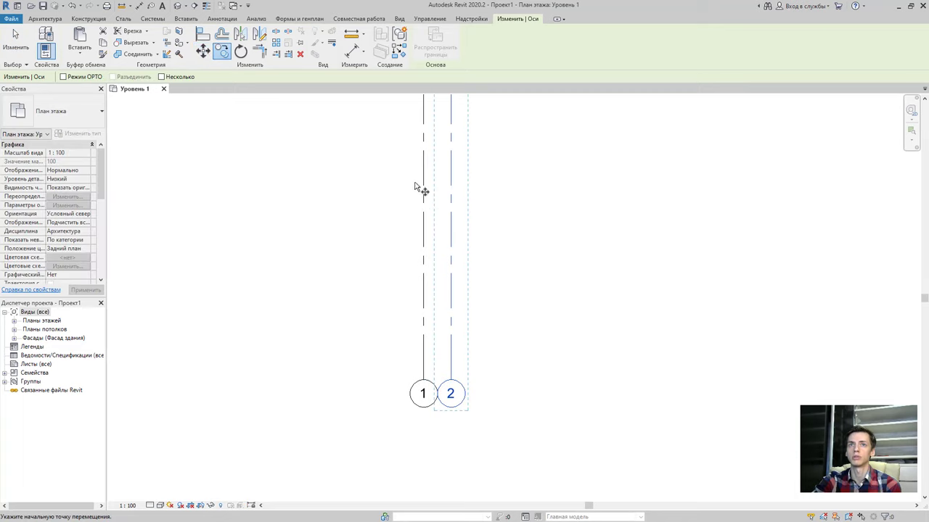
left_click(450, 221)
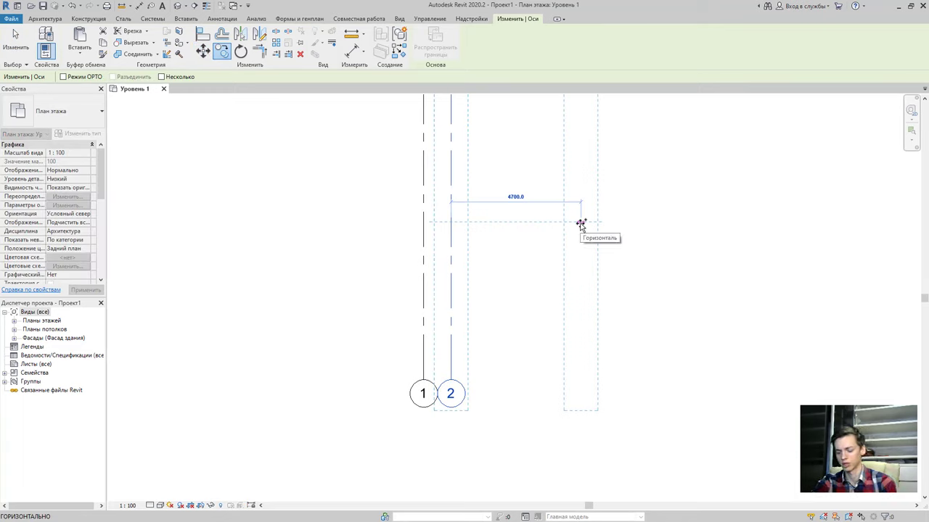
type("5000")
key("Return")
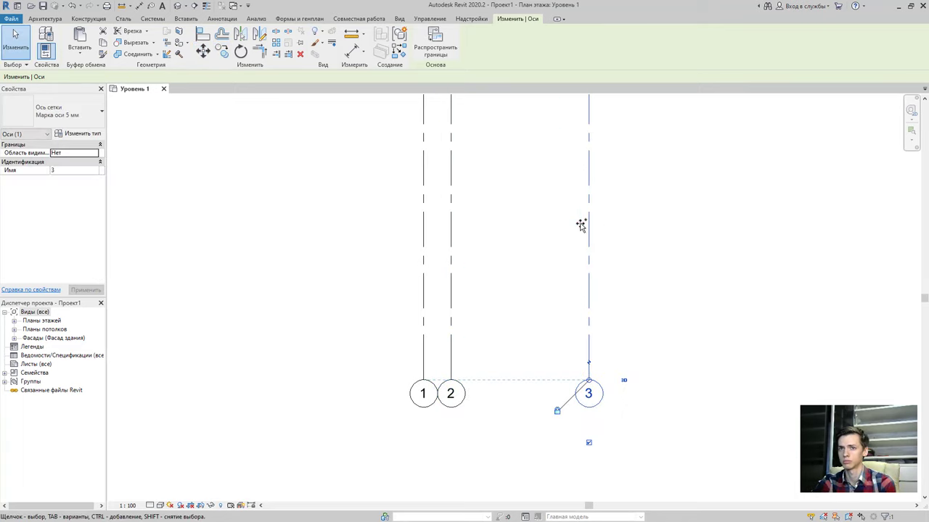
key("Escape")
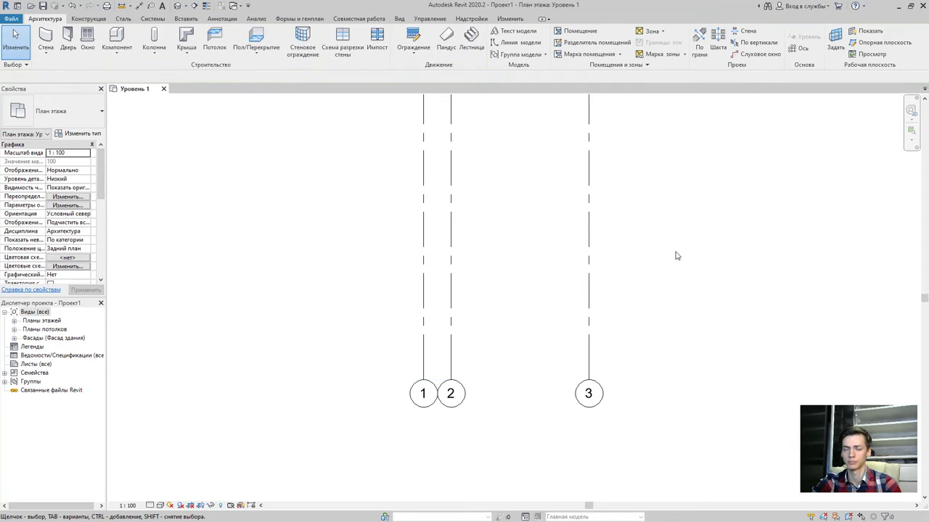
scroll(676, 256, "down", 2)
middle_click_drag(701, 259, 656, 301)
middle_click_drag(640, 288, 618, 298)
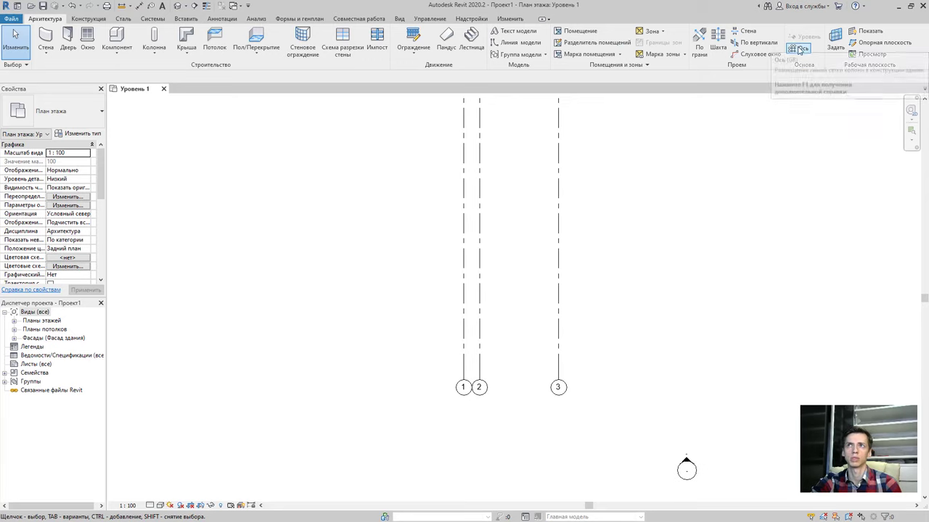
- Draw a horizontal grid right to left across grids 1–3
left_click(799, 46)
left_click(696, 321)
left_click(370, 322)
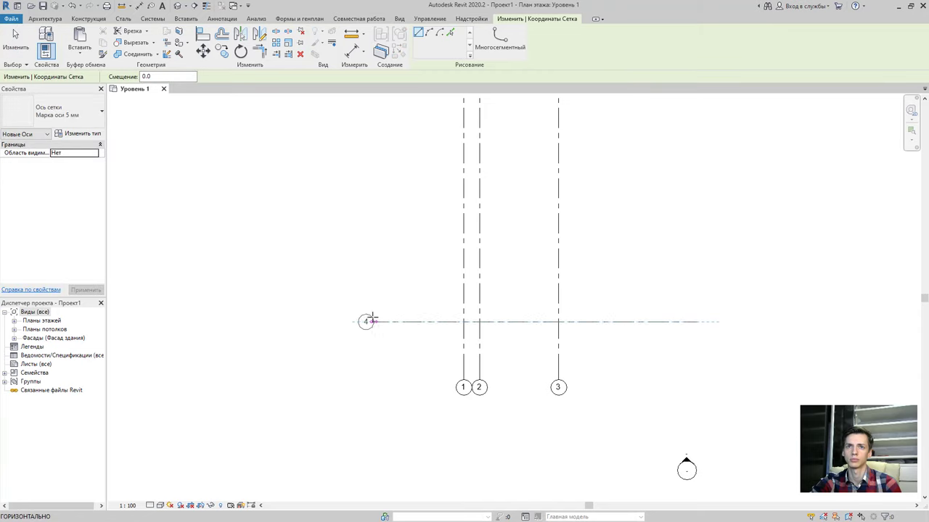
key("Escape")
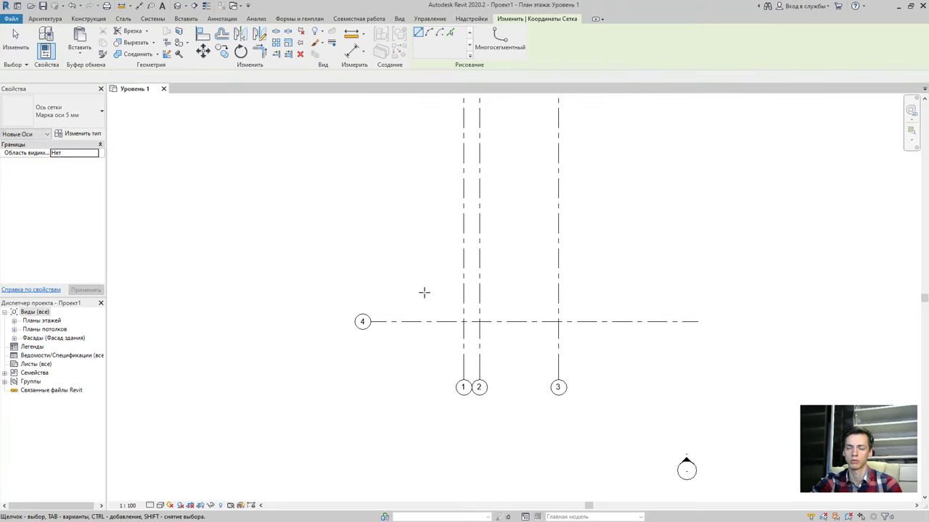
key("Escape")
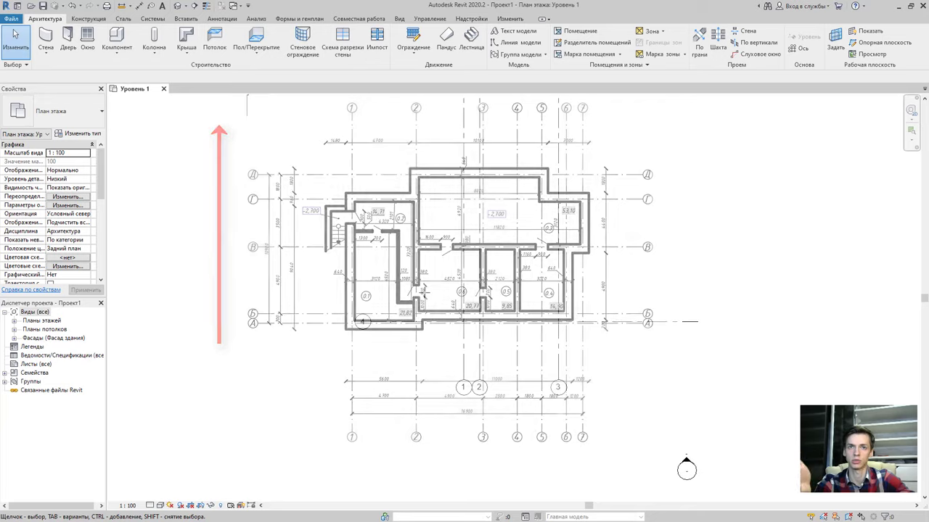
- Rename the horizontal grid's bubble from 4 to A
left_click(363, 321)
left_click(365, 321)
type("A")
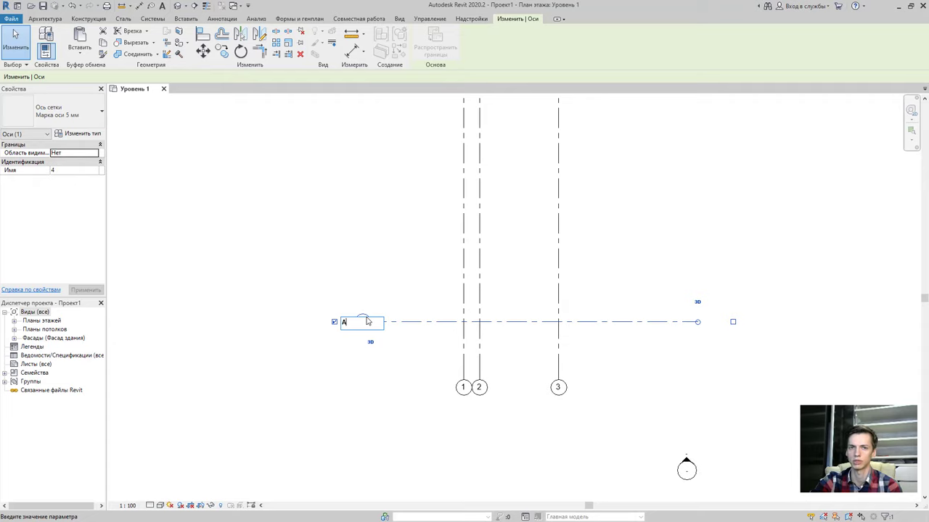
left_click(362, 281)
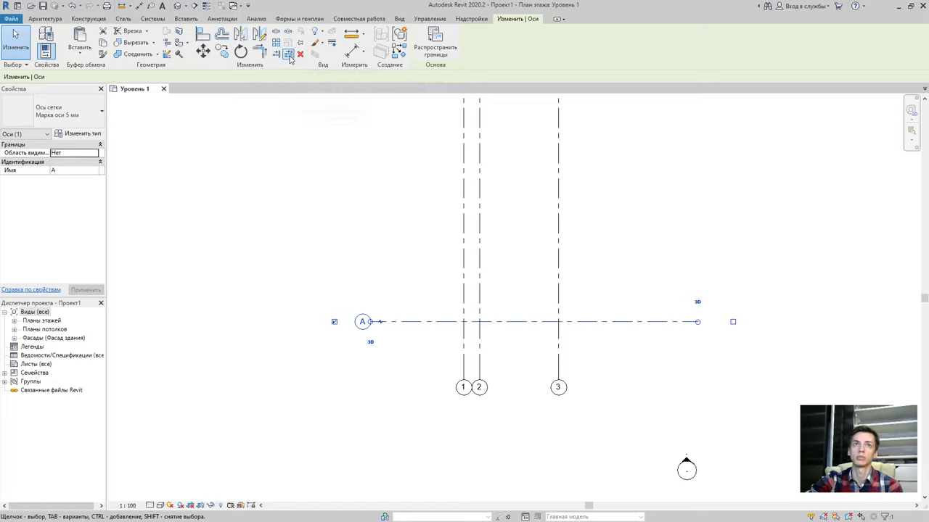
- Copy grid A 3000 upward to create grid Б, then copy Б 6000 upward to create grid В
left_click(221, 51)
left_click(408, 320)
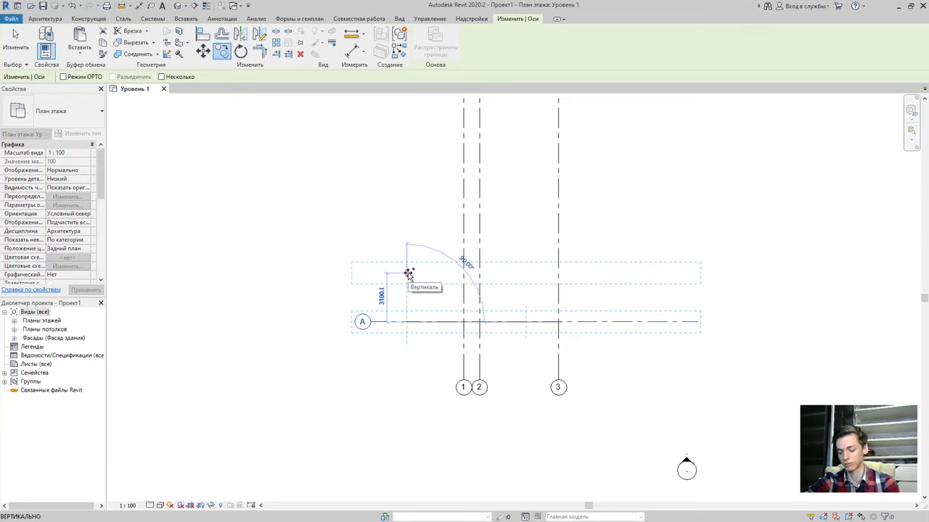
type("3000")
key("Return")
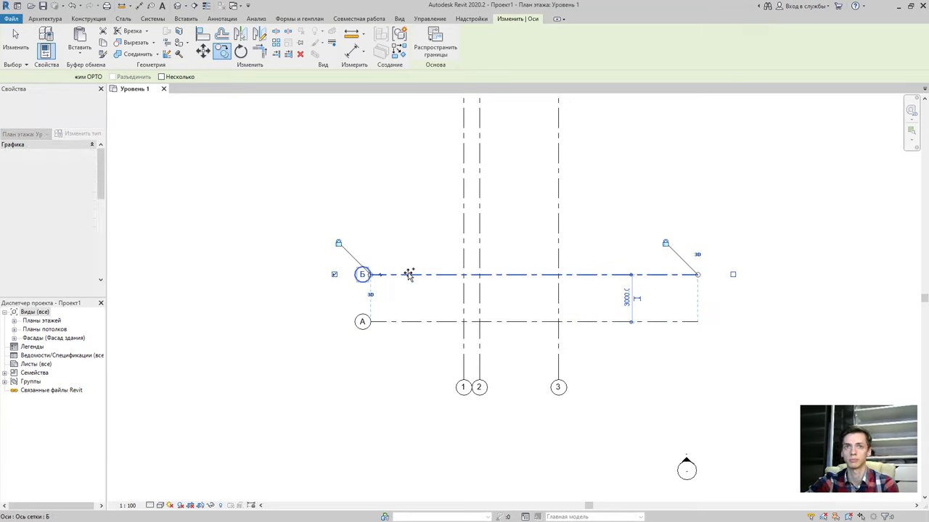
left_click(221, 51)
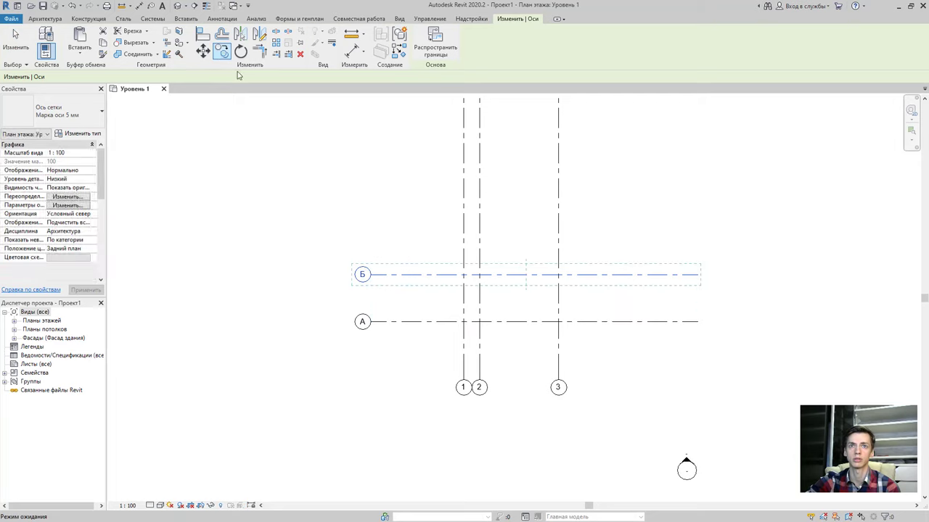
left_click(412, 274)
type("6000")
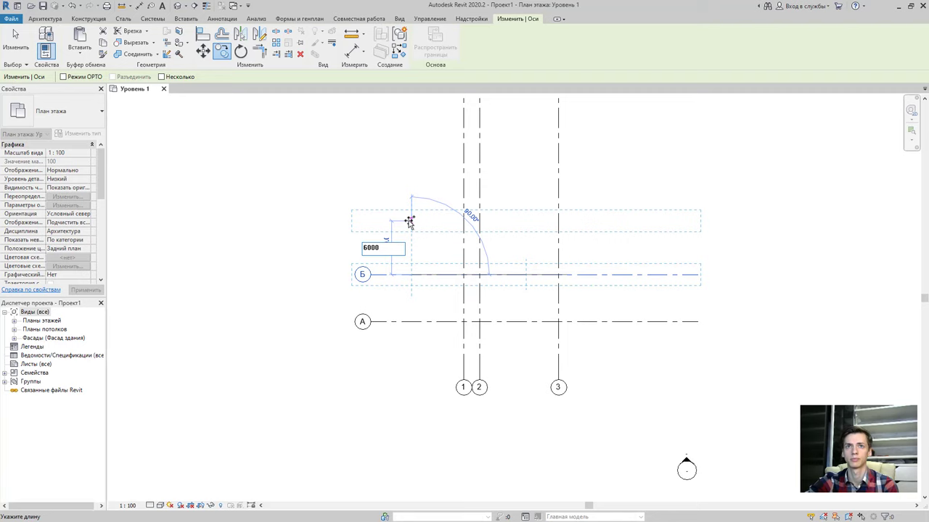
key("Return")
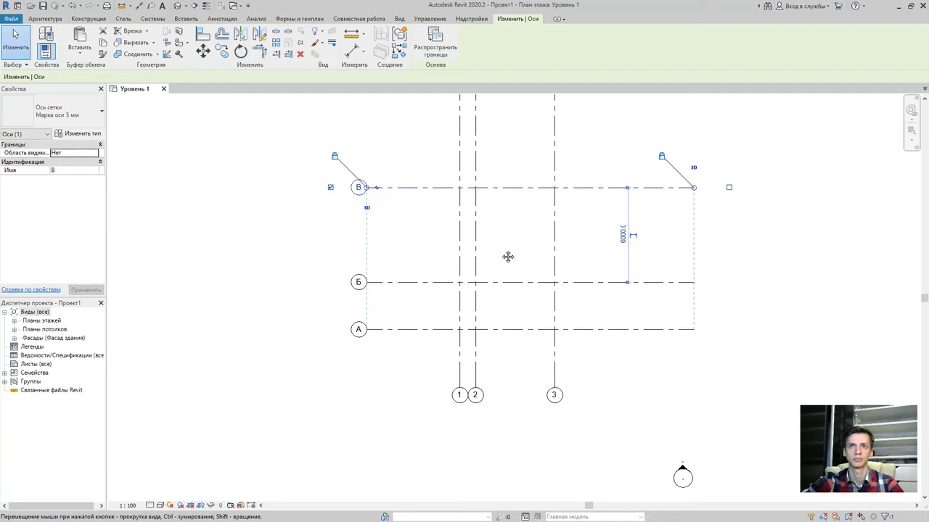
key("Escape")
- Shorten vertical grid 3 so its top end sits just above grid В
scroll(475, 253, "down", 1)
middle_click_drag(474, 253, 435, 356)
scroll(435, 357, "down", 1)
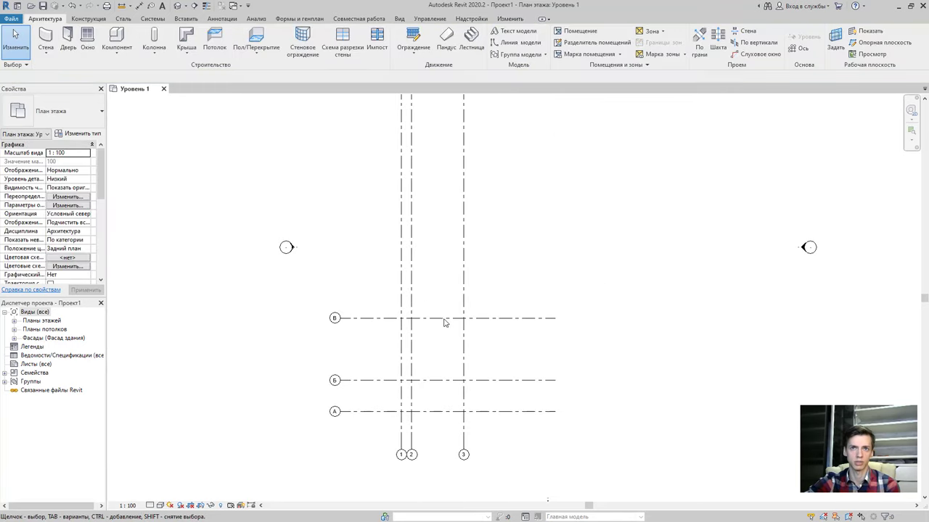
left_click(464, 271)
middle_click_drag(481, 261, 477, 317)
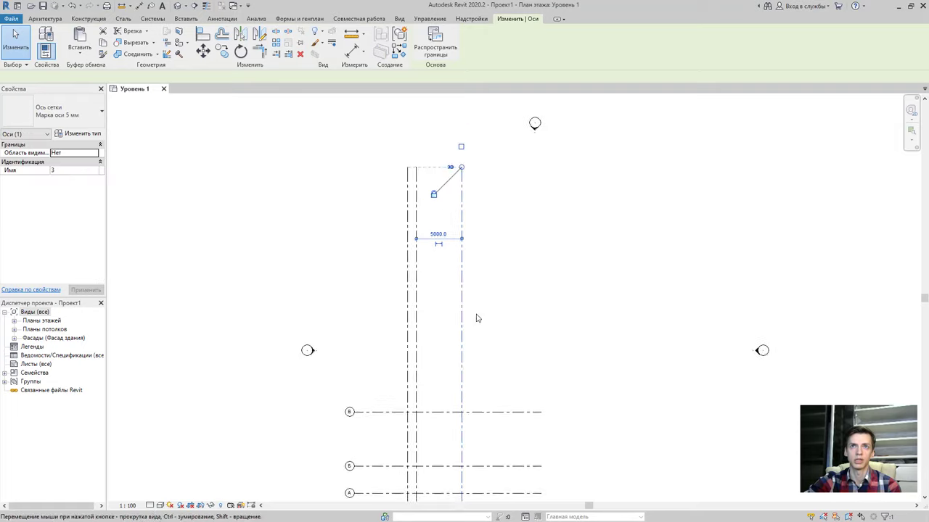
scroll(460, 191, "down", 1)
left_click_drag(465, 194, 475, 362)
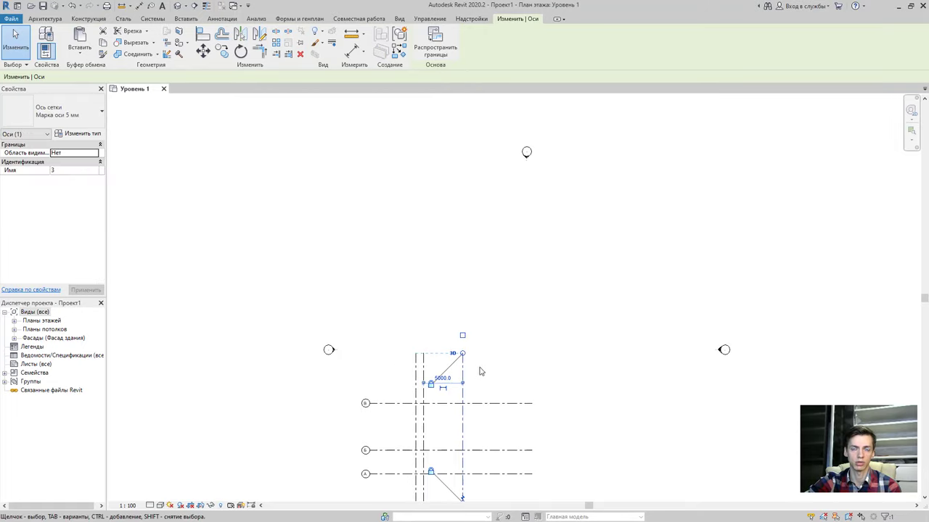
middle_click_drag(479, 370, 477, 277)
left_click(487, 290)
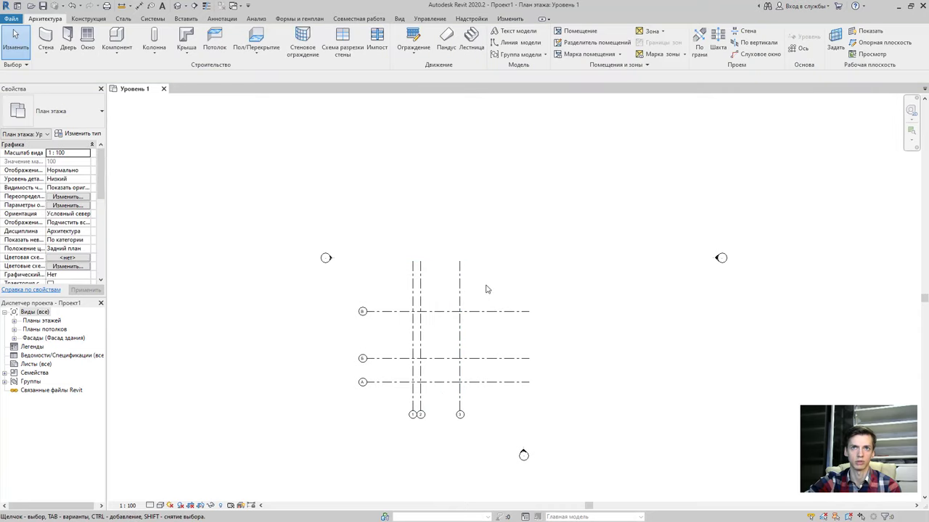
left_click(459, 270)
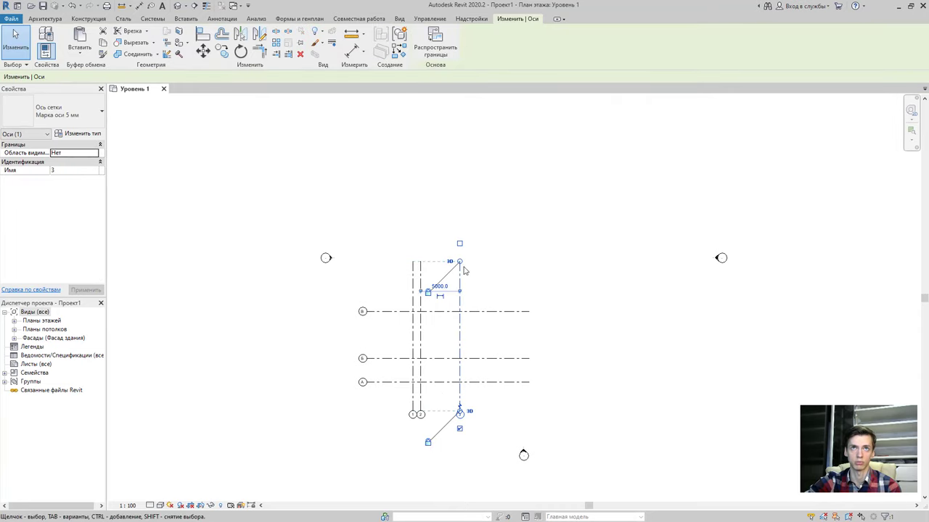
left_click(45, 18)
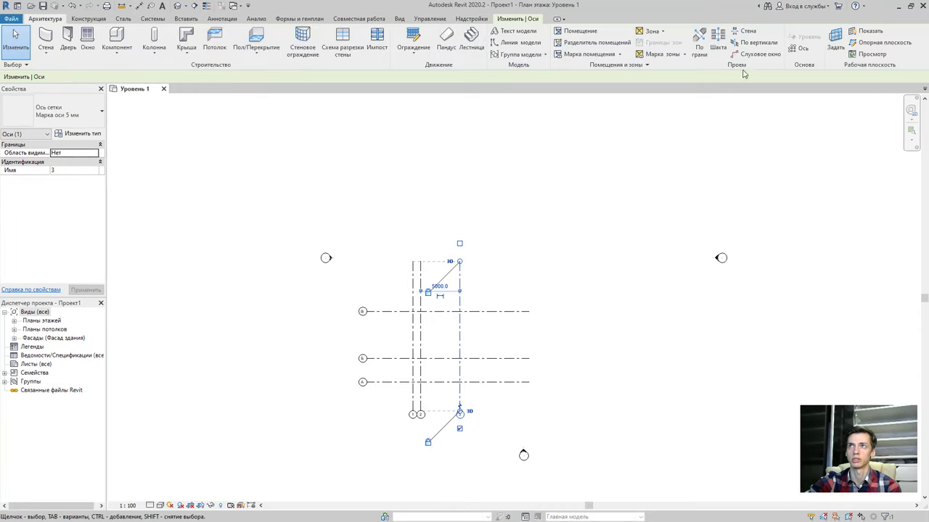
- Draw horizontal grid Г from right to left above grid В
left_click(809, 48)
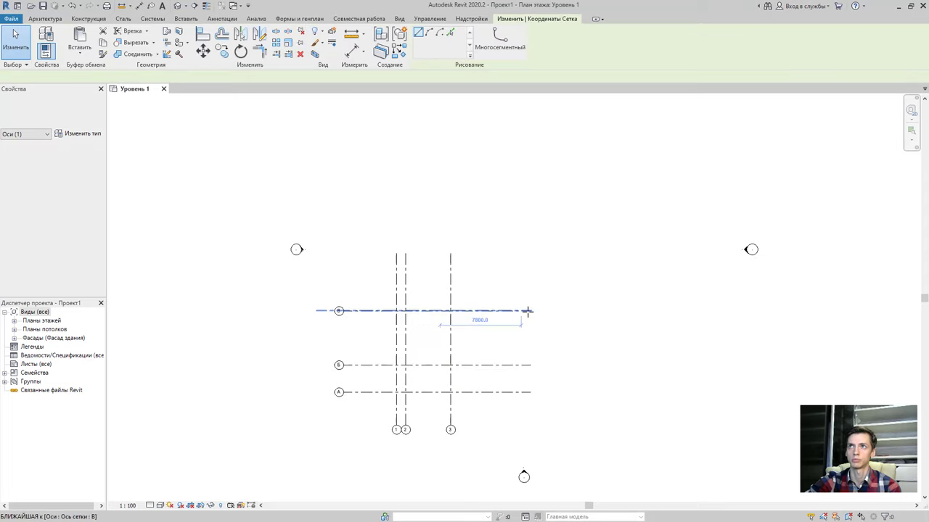
left_click(575, 264)
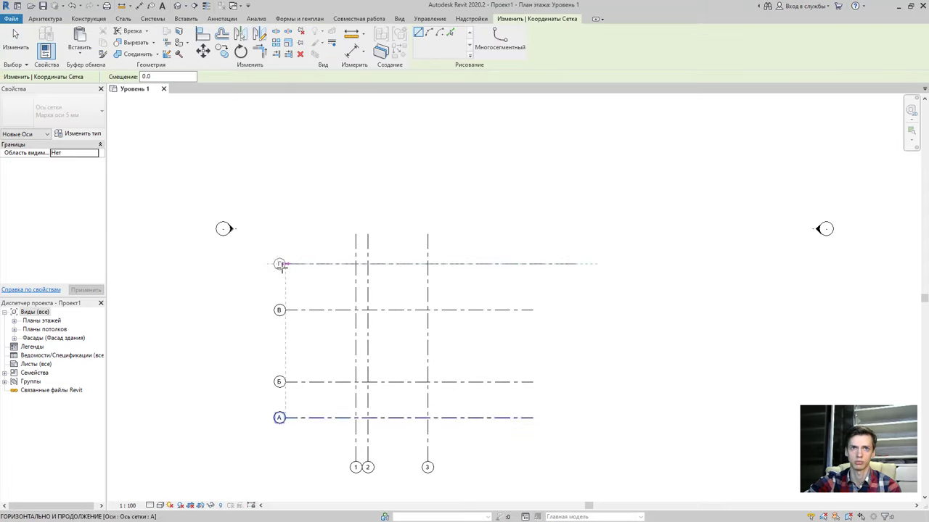
left_click(281, 264)
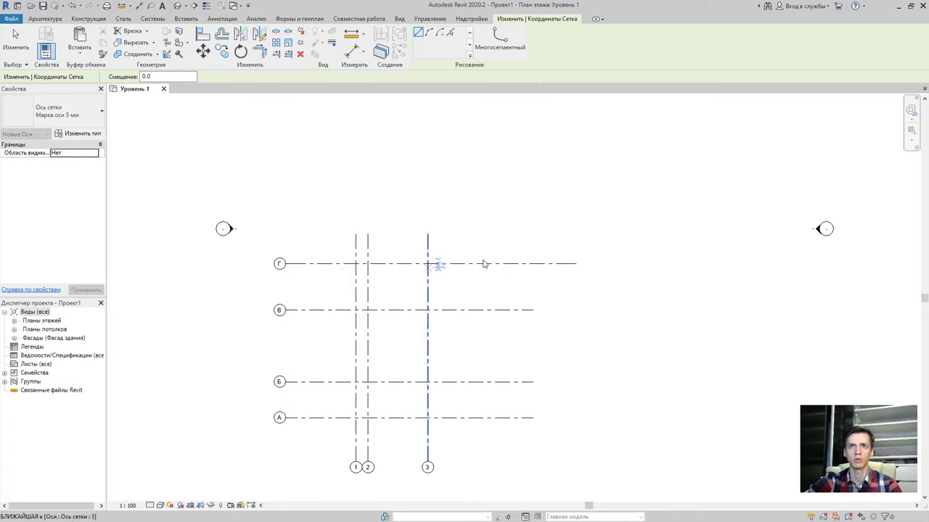
key("Escape")
- Snap grid Г's right end into line with the right ends of the other horizontal grids
left_click(570, 264)
left_click_drag(578, 270, 478, 292)
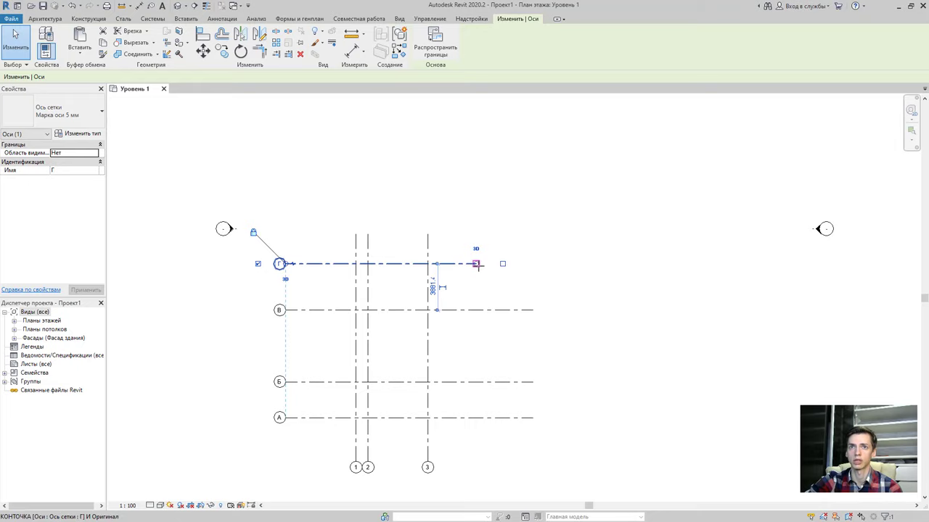
scroll(476, 267, "up", 2)
scroll(477, 267, "down", 2)
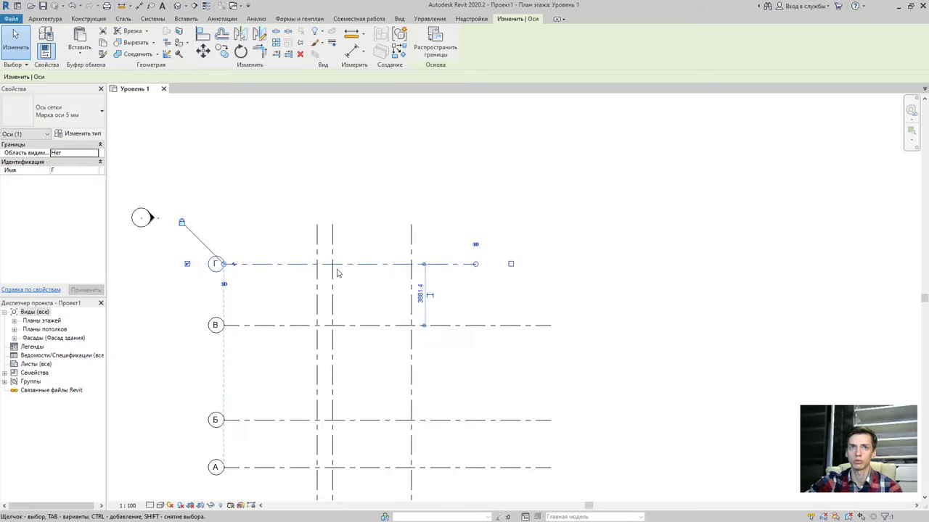
mouse_move(272, 283)
middle_mouse_down()
mouse_move(346, 293)
mouse_move(212, 274)
middle_mouse_up()
scroll(298, 279, "up", 2)
scroll(318, 285, "up", 1)
scroll(318, 285, "down", 2)
left_click_drag(539, 275, 589, 279)
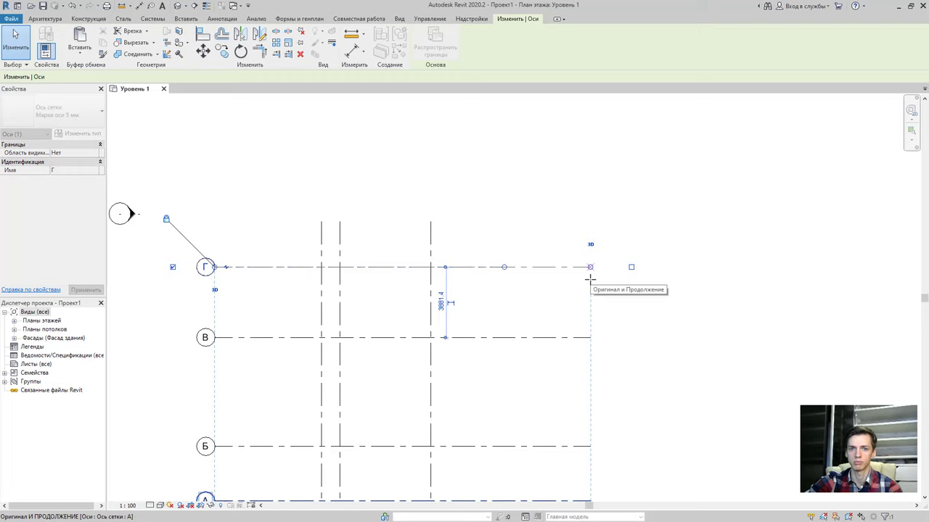
left_click_drag(589, 279, 599, 284)
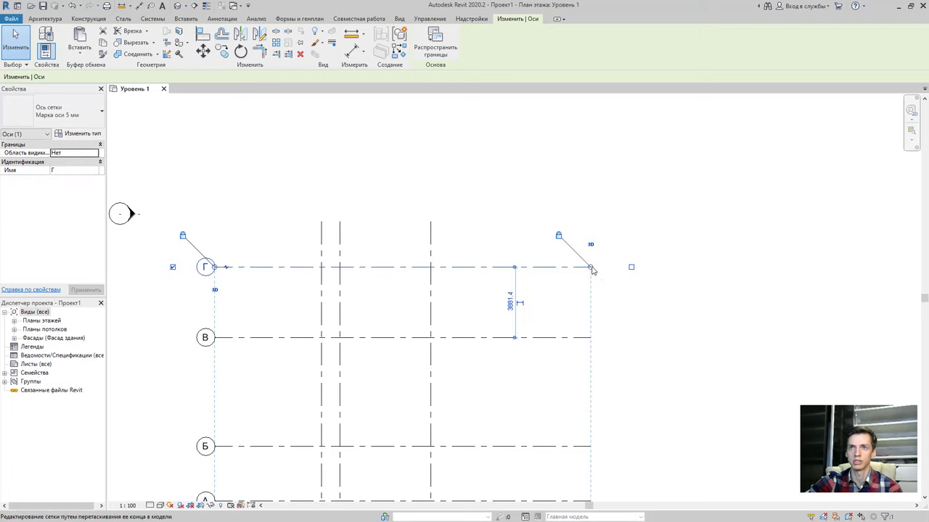
mouse_move(593, 270)
left_mouse_down()
mouse_move(553, 270)
mouse_move(575, 268)
left_mouse_up()
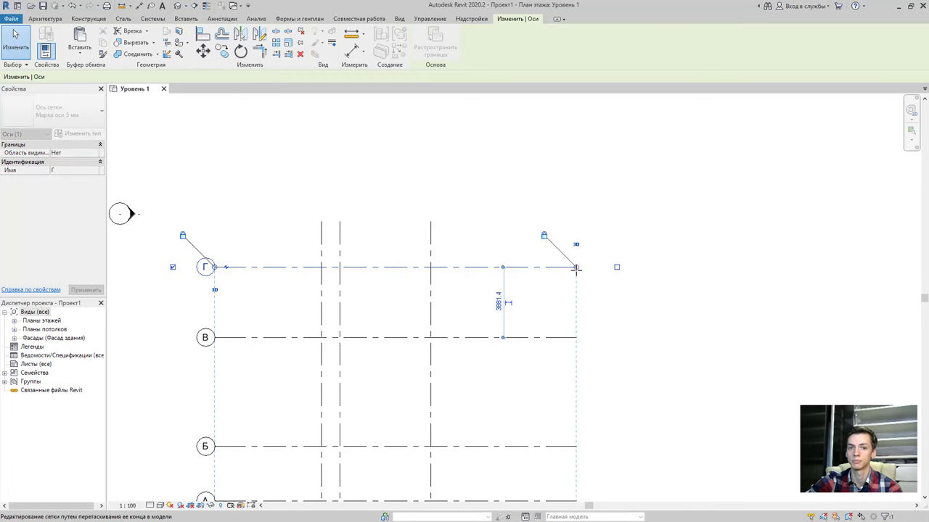
scroll(573, 218, "down", 2)
left_click(622, 215)
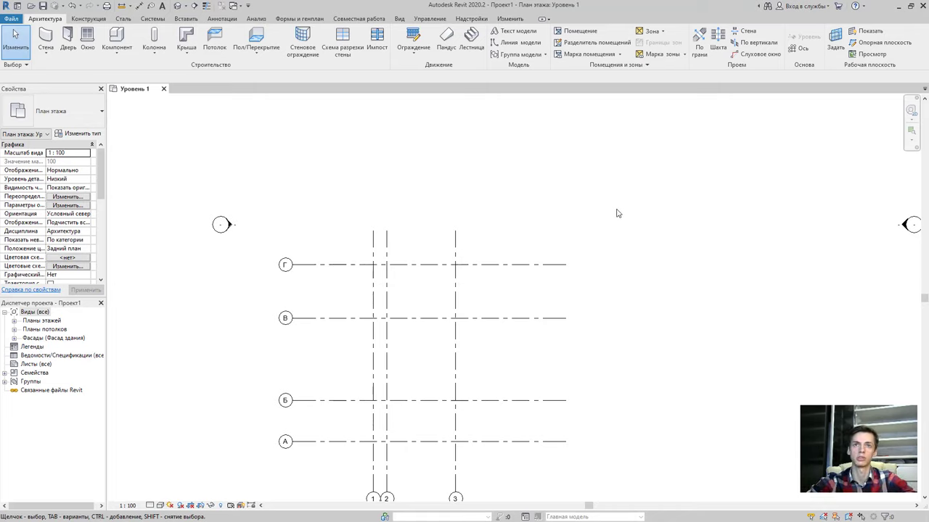
- Turn off the bubble at grid 3's top end with its head visibility checkbox
left_click(456, 243)
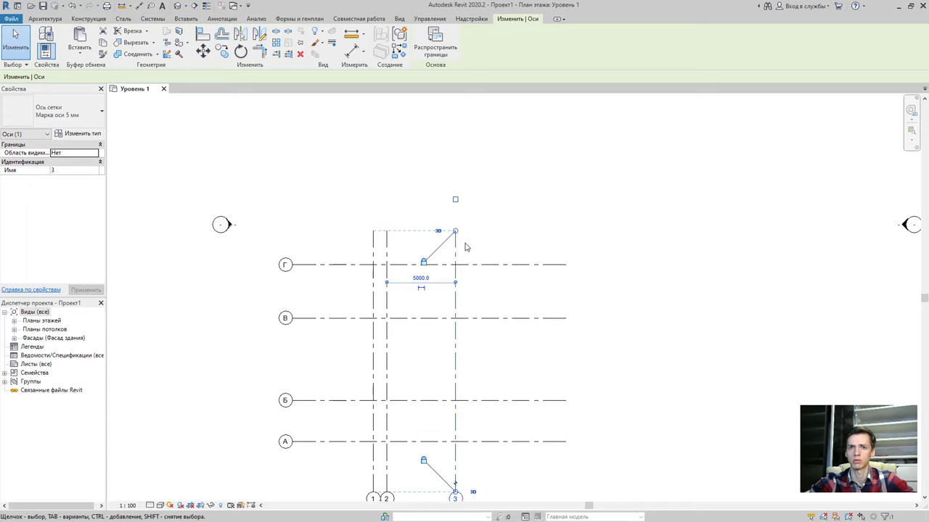
middle_click_drag(466, 248, 456, 153)
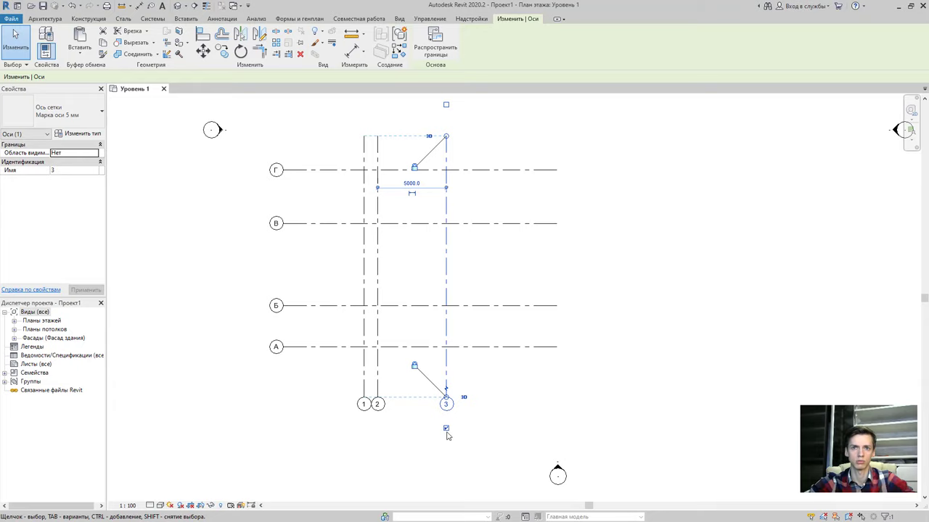
middle_click_drag(462, 293, 443, 391)
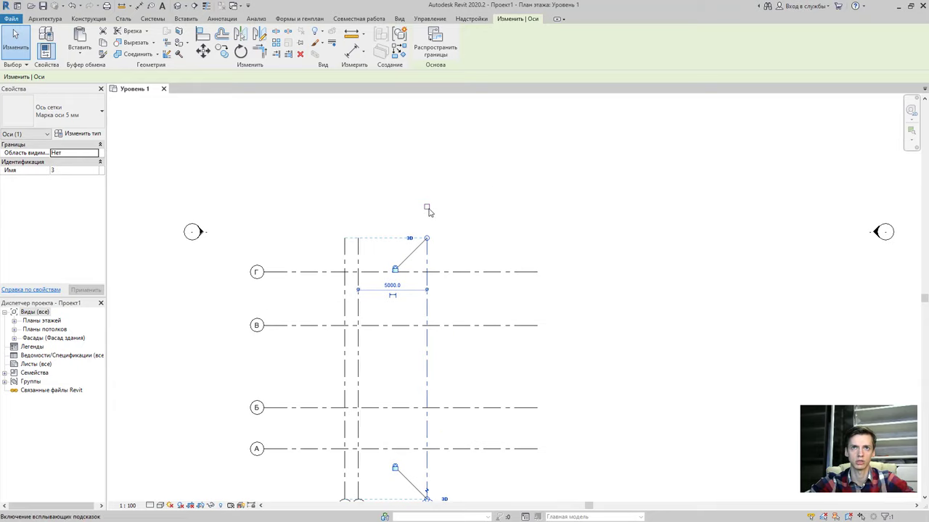
middle_click_drag(459, 345, 468, 370)
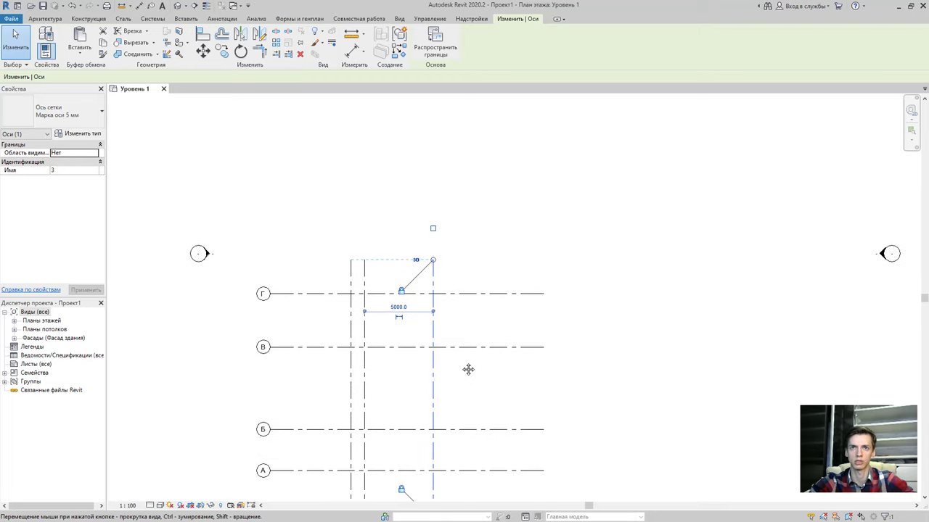
left_click(433, 229)
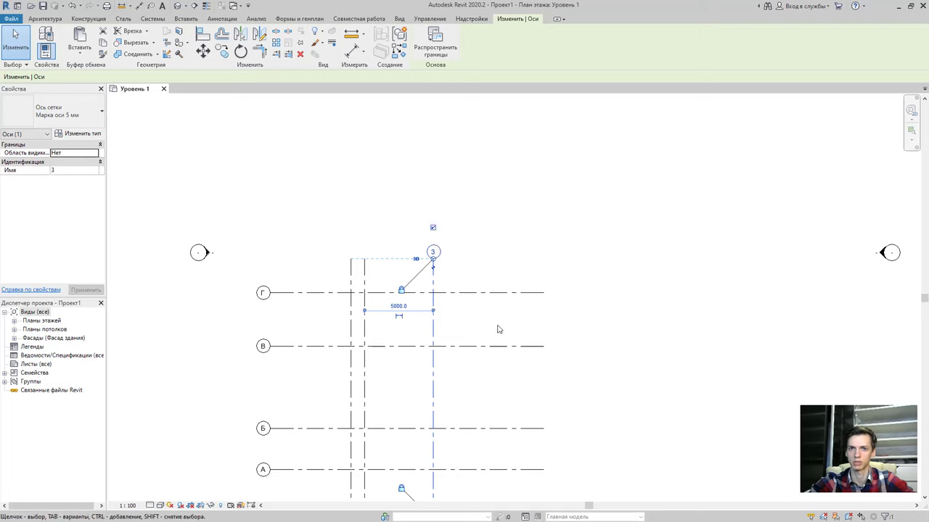
mouse_move(498, 327)
middle_mouse_down()
mouse_move(503, 198)
mouse_move(510, 280)
middle_mouse_up()
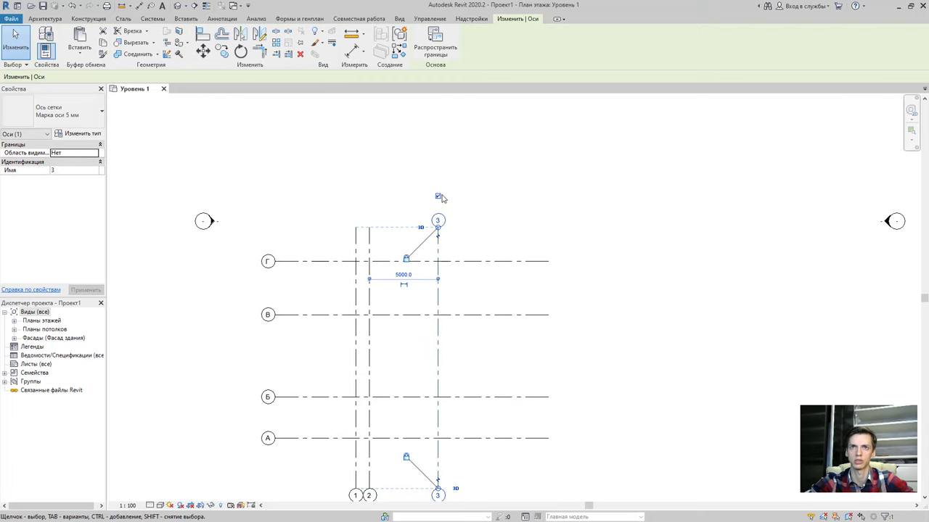
left_click(438, 196)
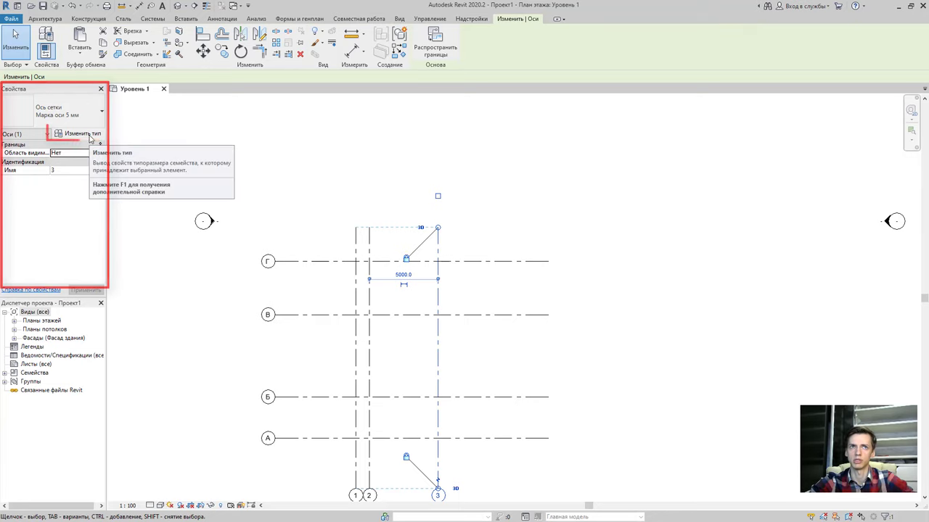
- Enable 'Plan View Symbols End 1 (Default)' in the Марка оси 5 мм grid type properties
left_click(92, 137)
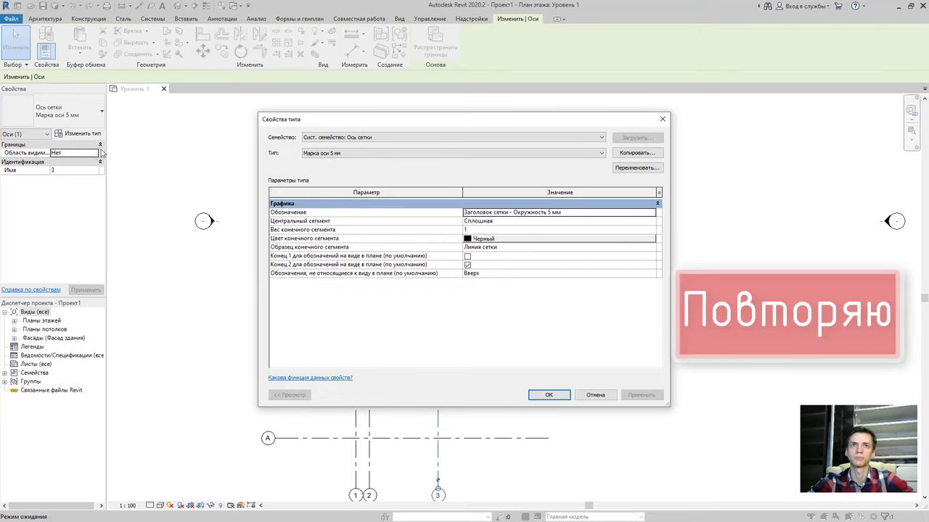
left_click(662, 119)
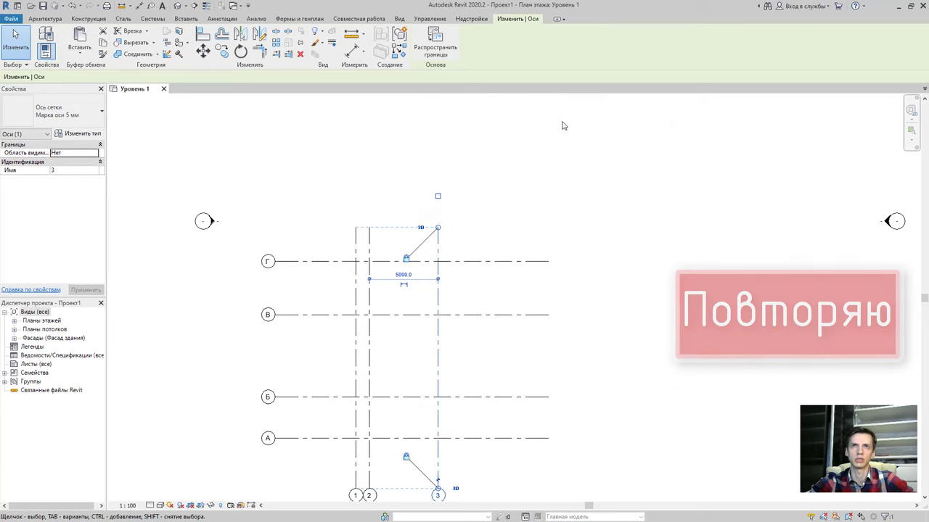
left_click(398, 18)
left_click(899, 44)
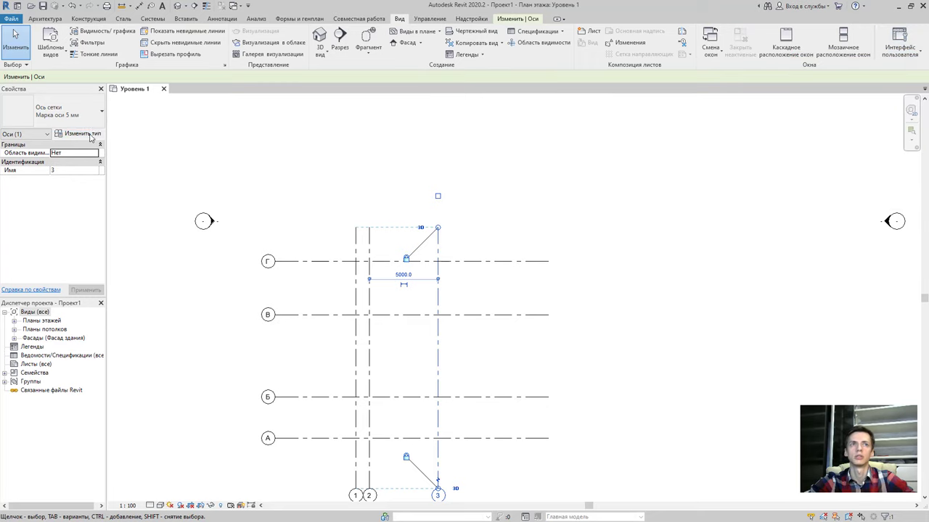
left_click(82, 133)
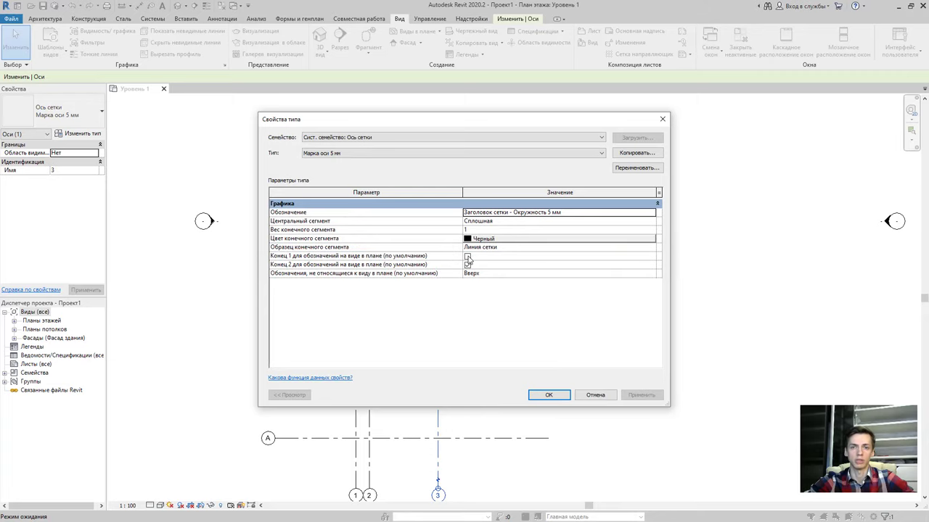
left_click(467, 257)
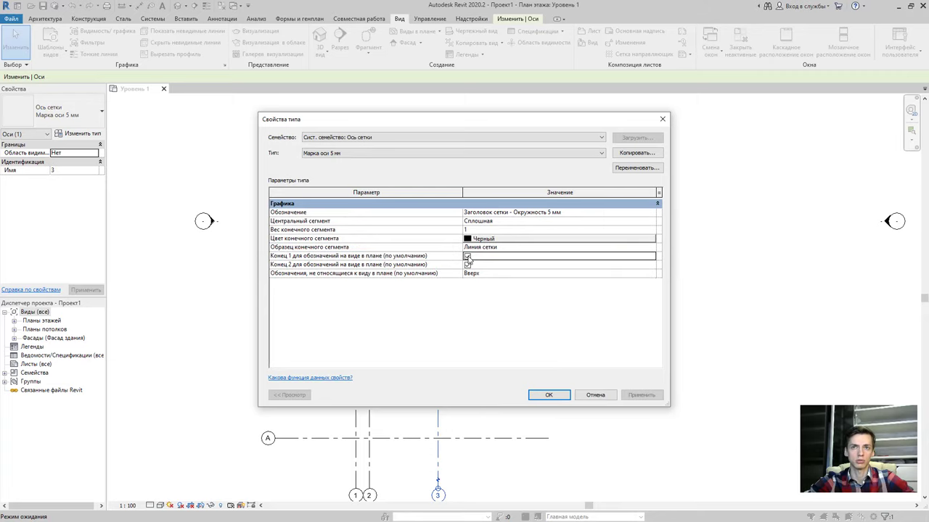
left_click(548, 394)
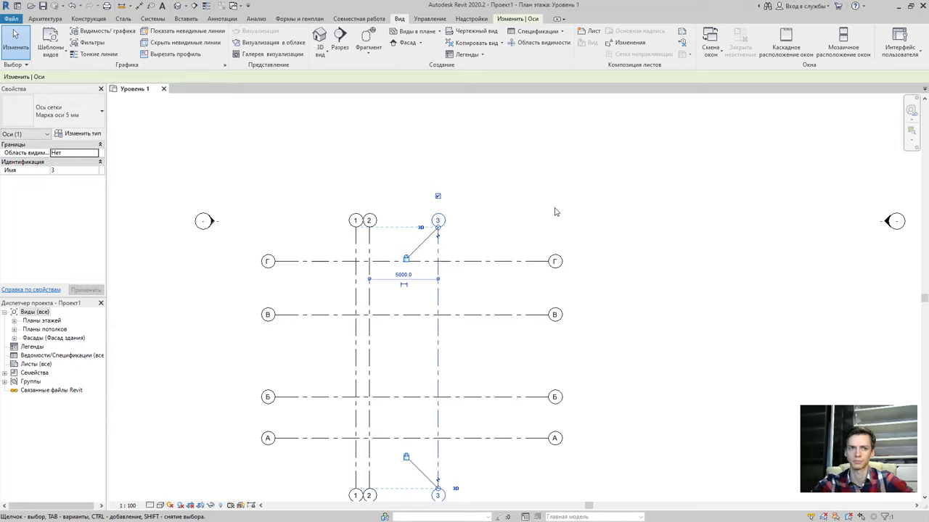
- Switch the Уровень 1 plan's detail level to Высокий (Fine)
left_click(541, 200)
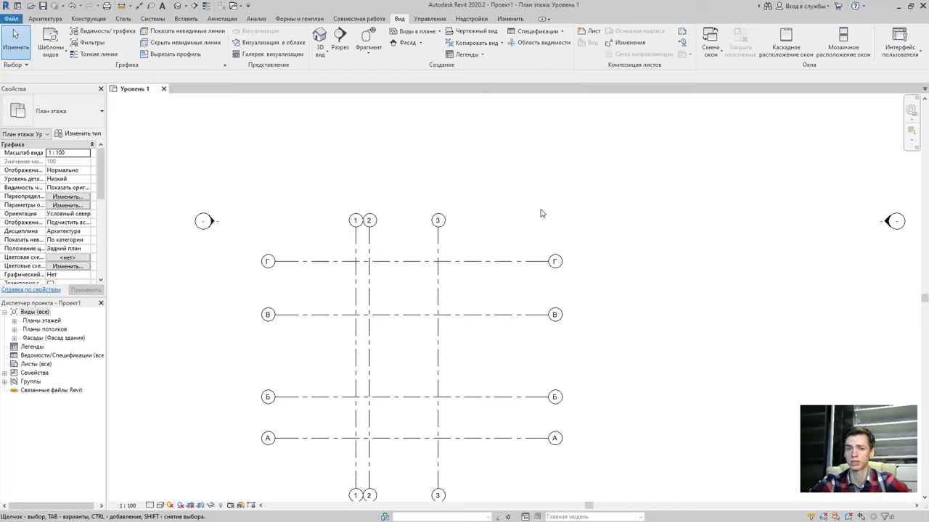
left_click(150, 506)
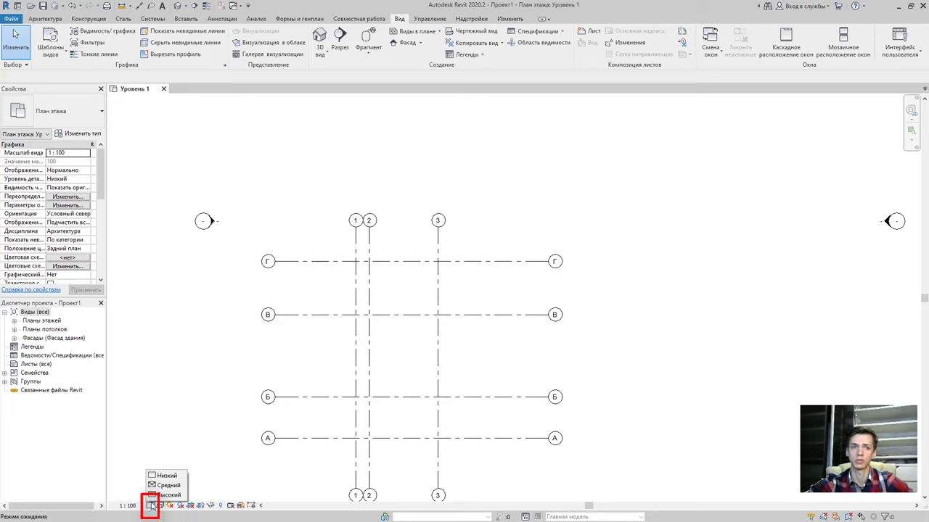
left_click(165, 494)
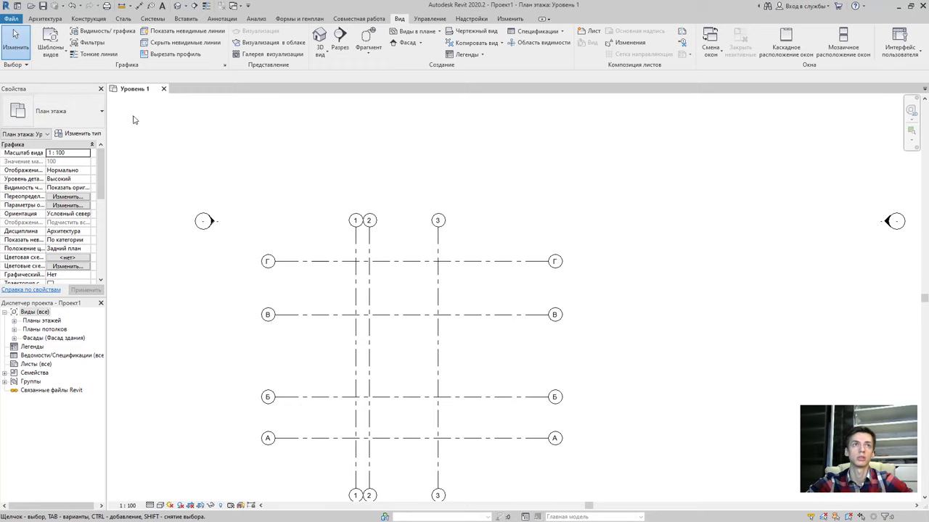
- Start an Стена: архитектурная wall of type Базовая стена Типовой - 200мм
left_click(45, 18)
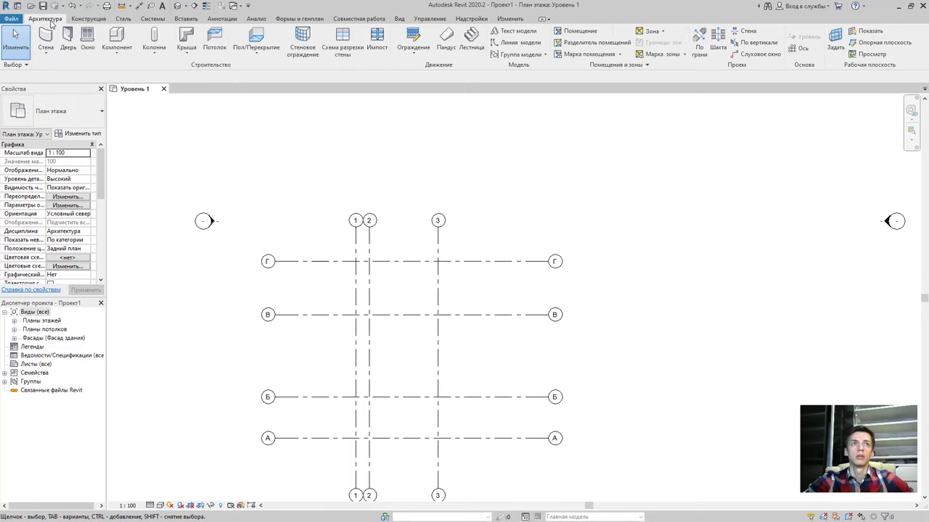
left_click(58, 55)
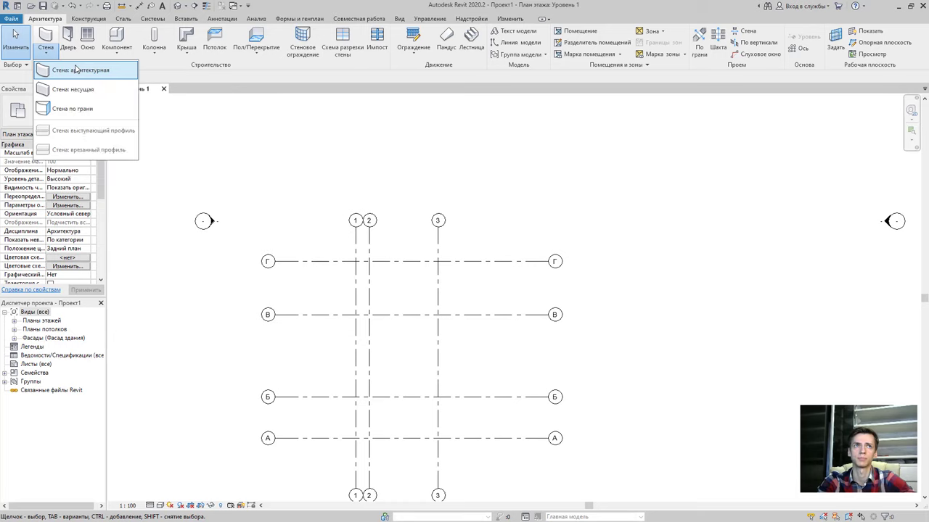
left_click(80, 70)
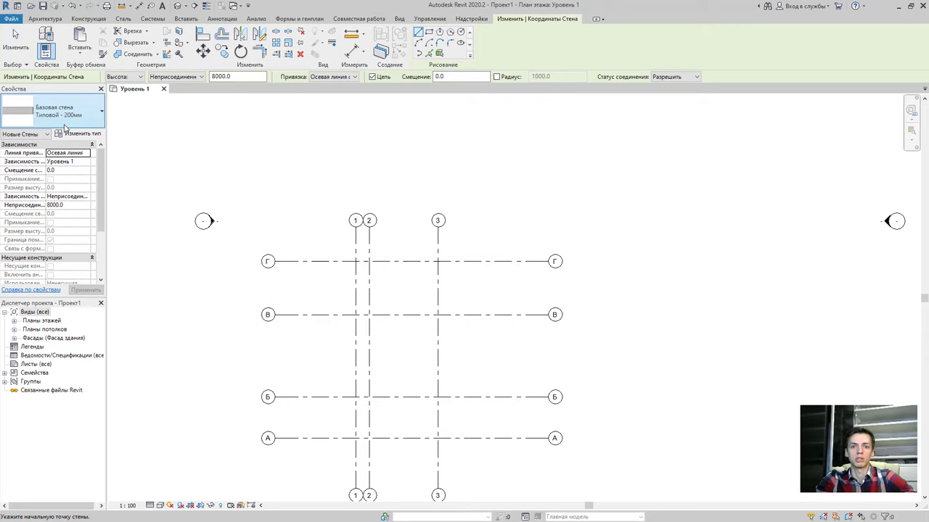
- Cancel several started walls and exit the Wall tool without placing any walls
key("Escape")
key("Escape")
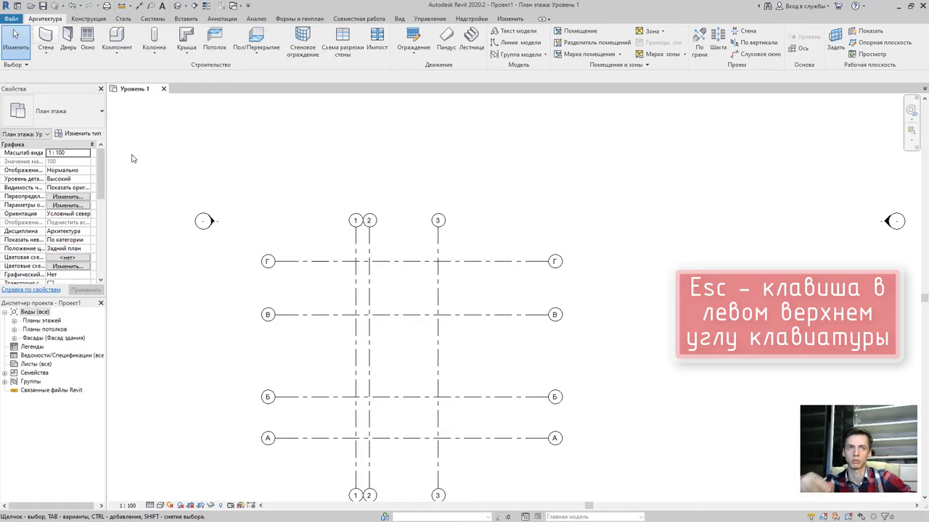
left_click(45, 36)
left_click(323, 148)
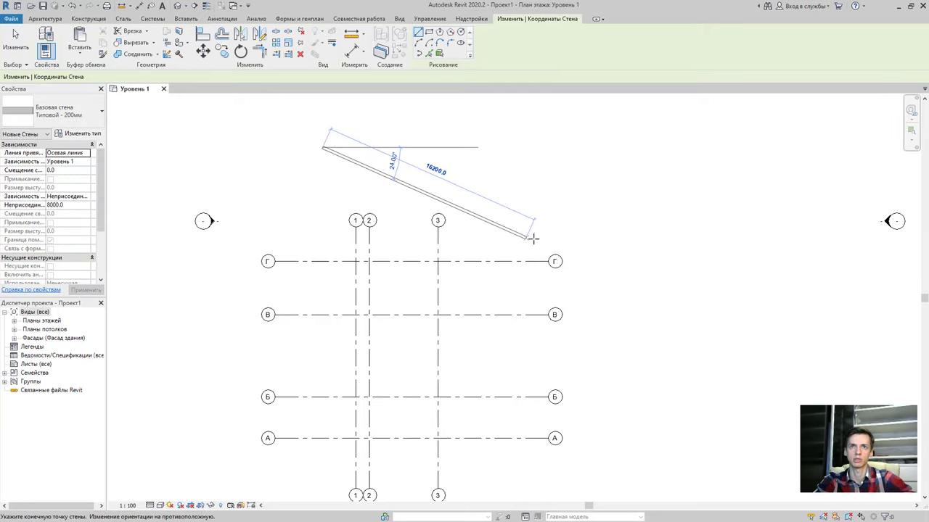
key("Escape")
left_click(467, 201)
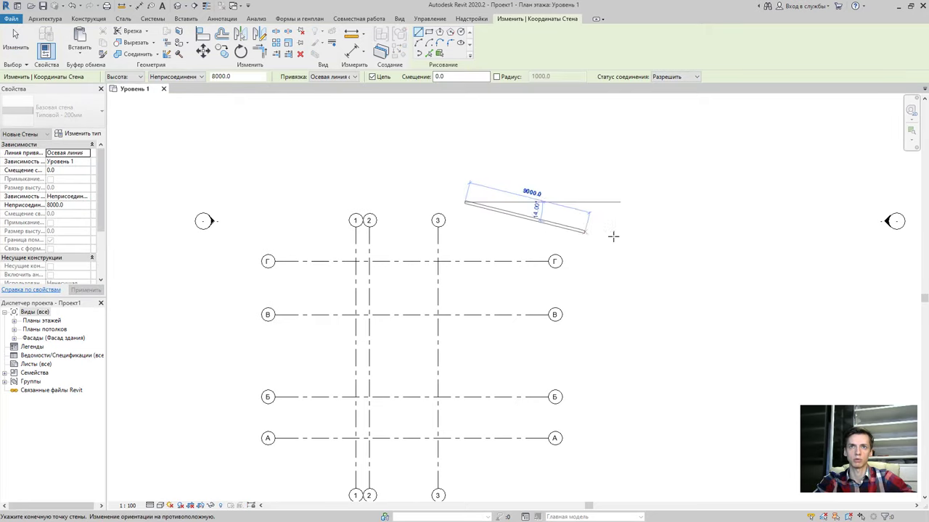
key("Escape")
left_click(556, 219)
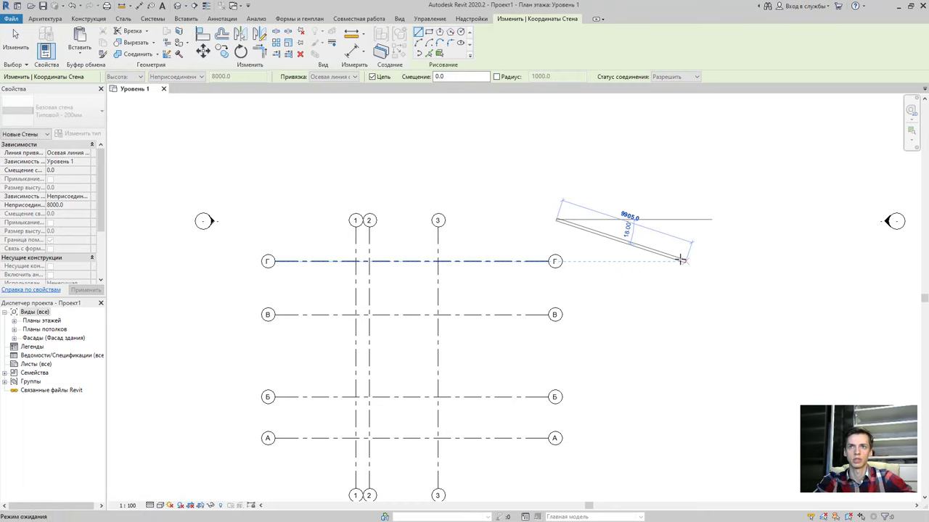
key("Escape")
key("Escape")
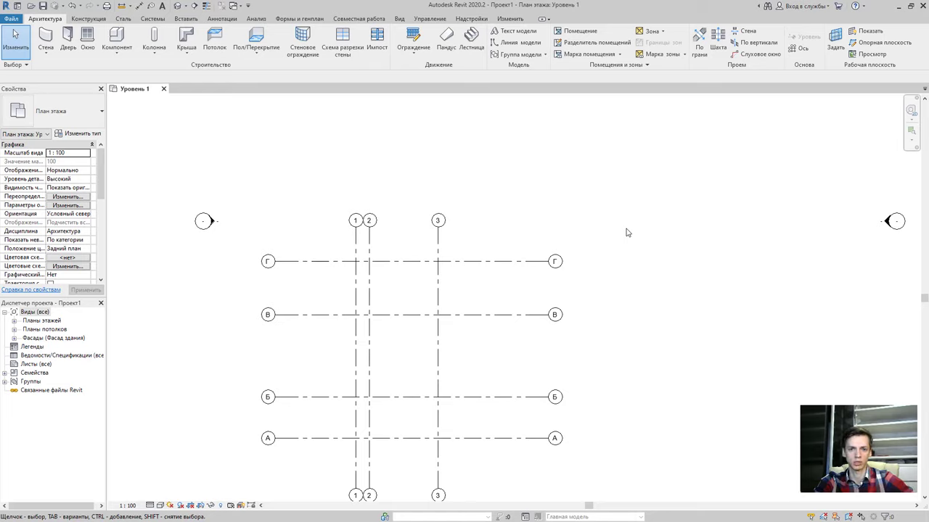
- Expand Фасады to list the Восточный, Западный, Северный and Южный elevations
left_click(14, 338)
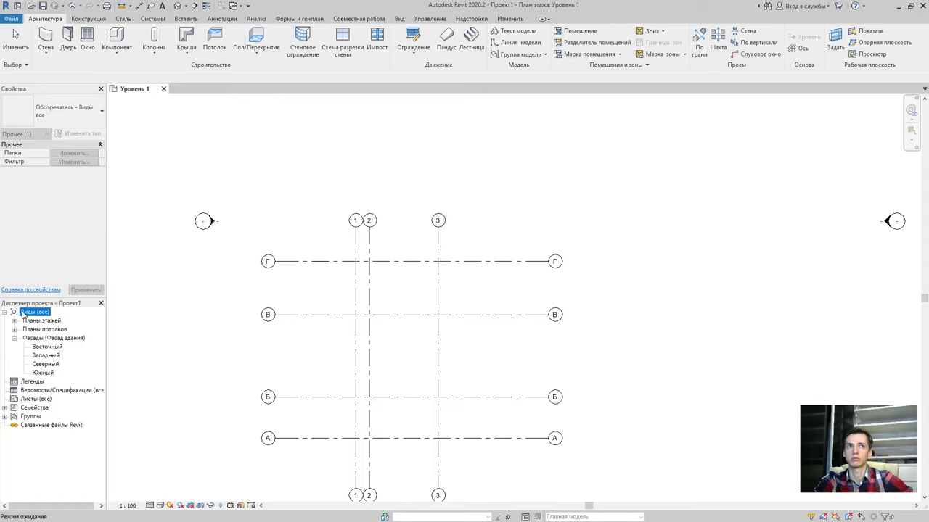
left_click(400, 19)
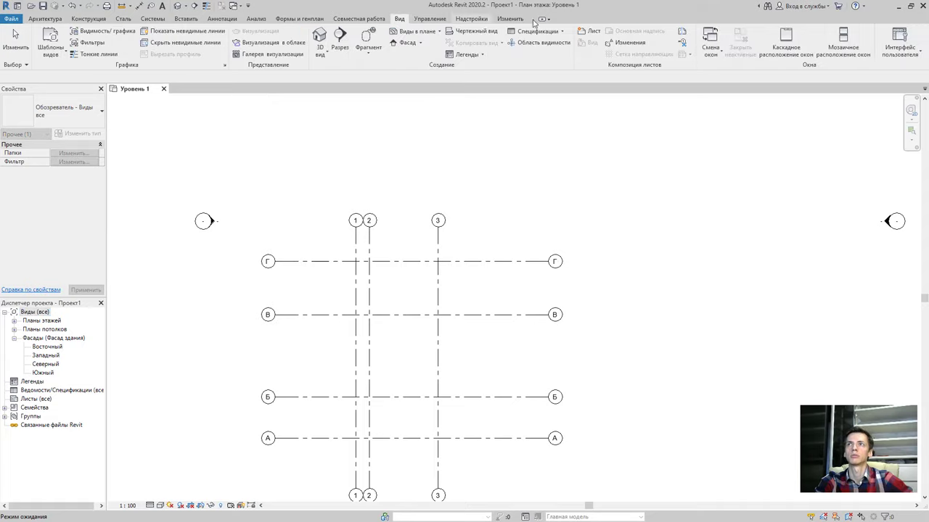
left_click(903, 41)
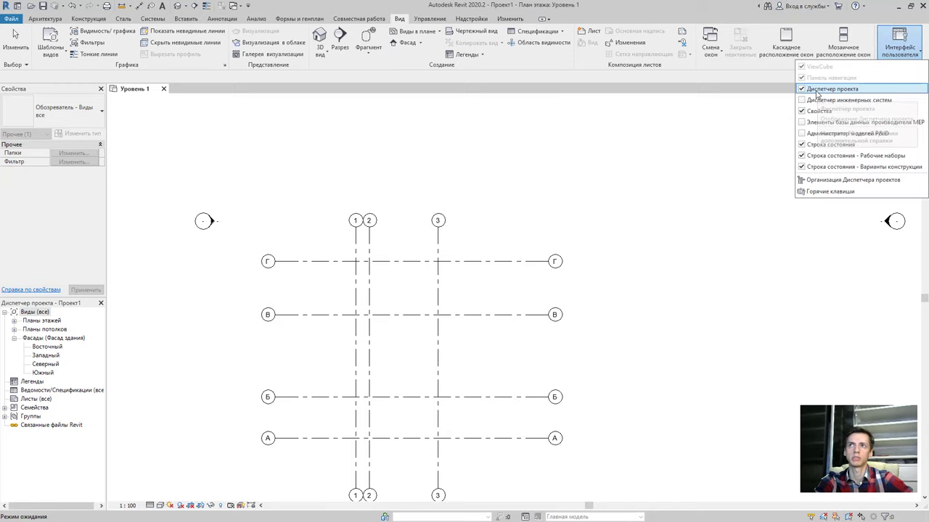
left_click(272, 220)
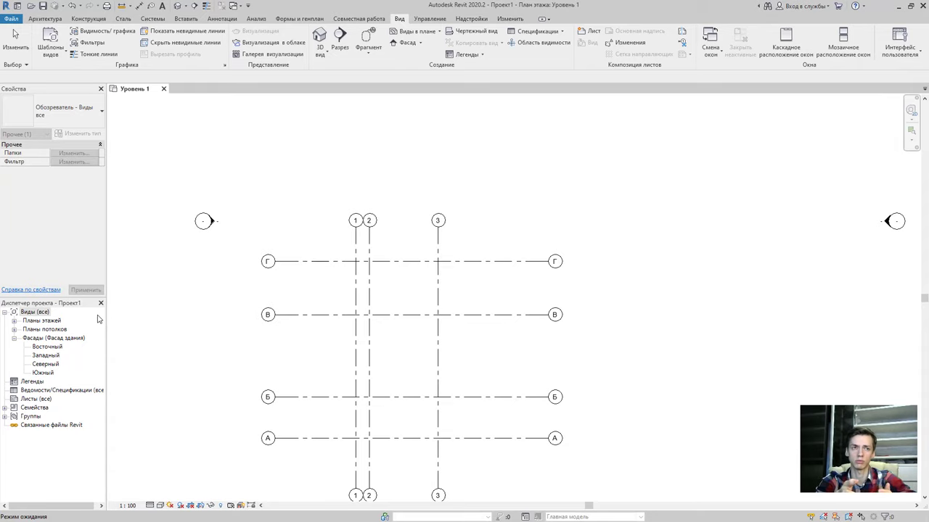
- Inspect the Восточный elevation's levels, then return to the Уровень 1 floor plan
double_click(52, 347)
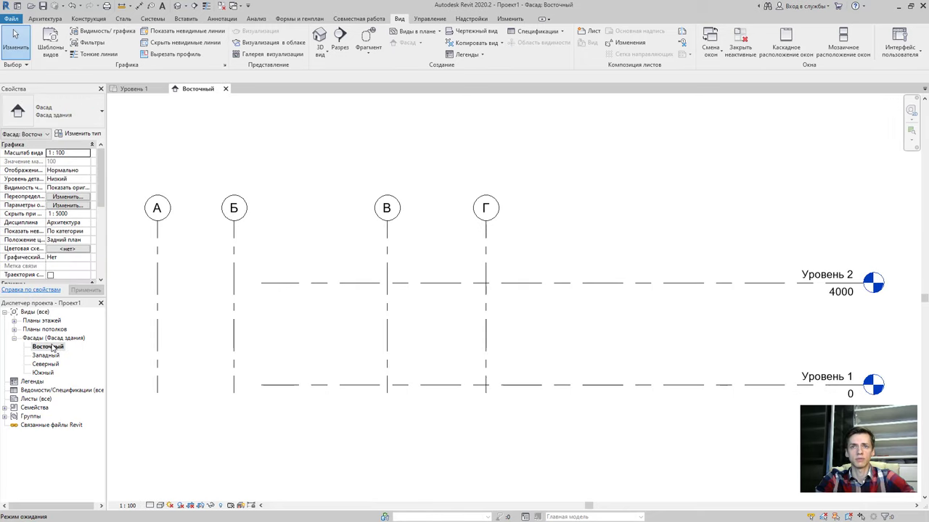
scroll(319, 353, "down", 1)
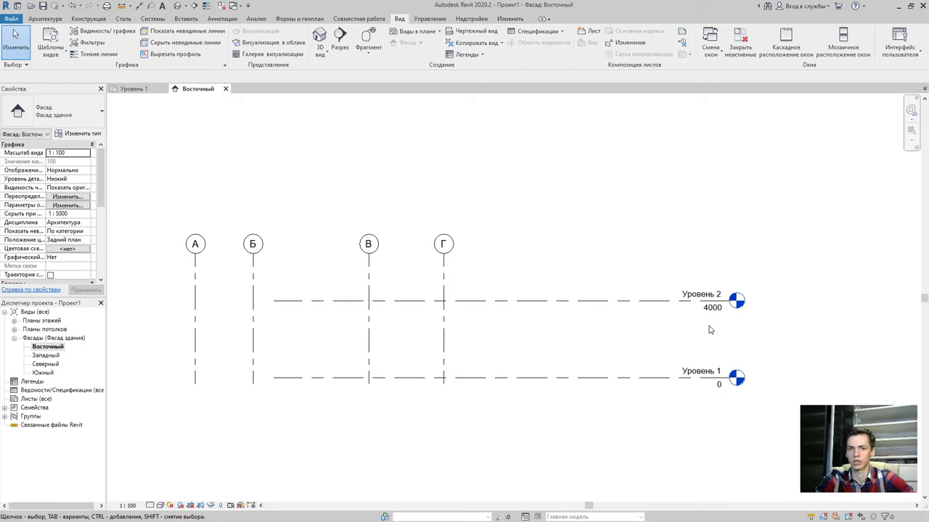
left_click(585, 380)
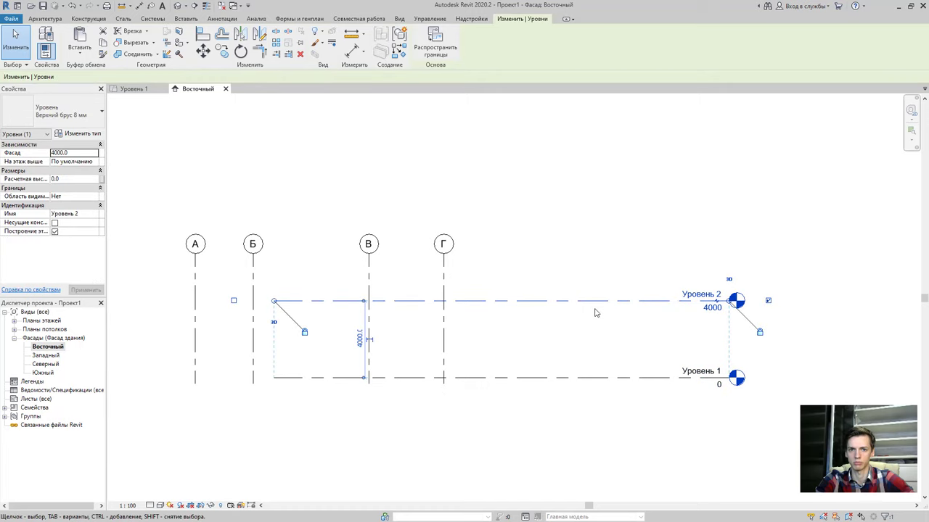
left_click(605, 352)
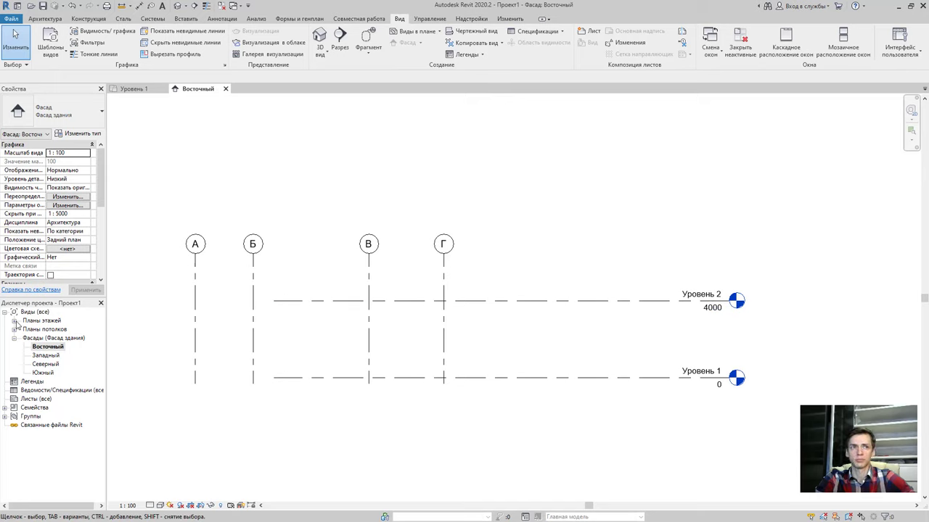
left_click(14, 321)
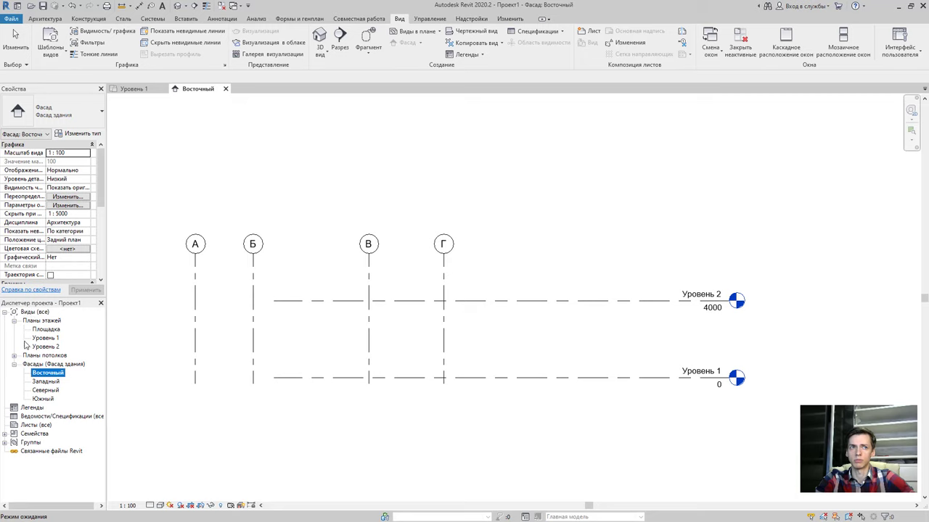
double_click(46, 338)
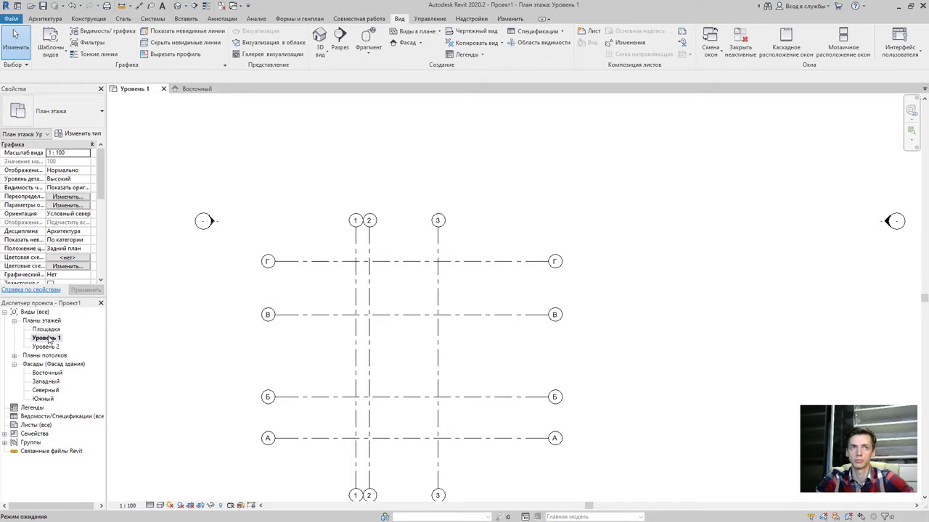
- Launch the Стена tool from the Архитектура tab
left_click(45, 19)
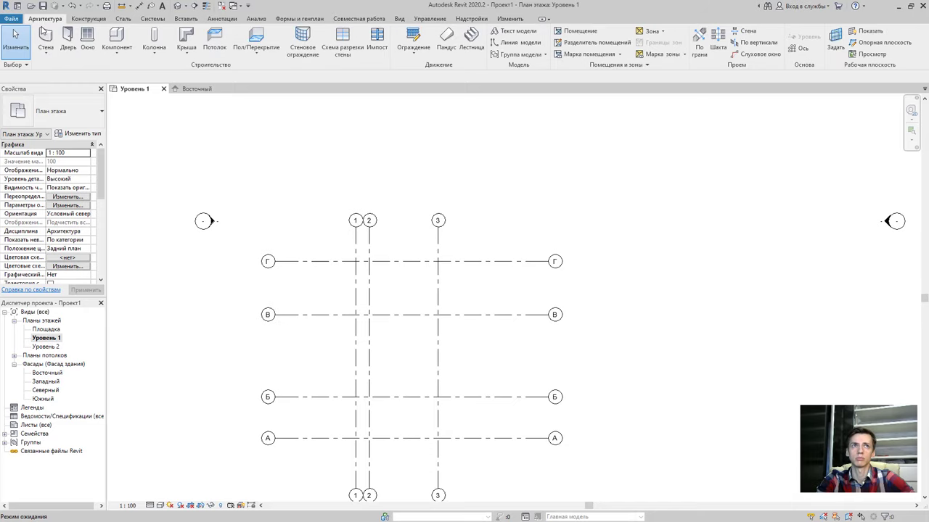
left_click(45, 35)
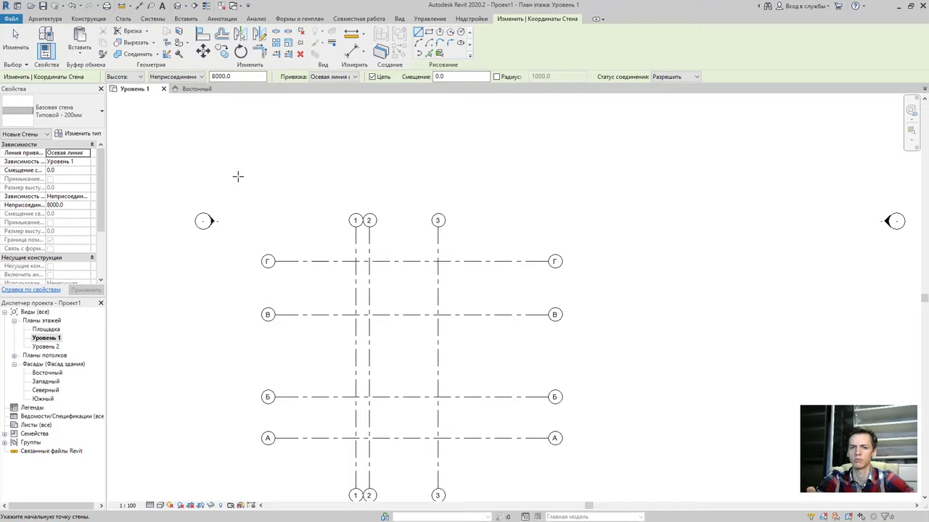
- Set the wall height to Уровень 2 (4000) and keep the location line on the wall centreline
left_click(171, 78)
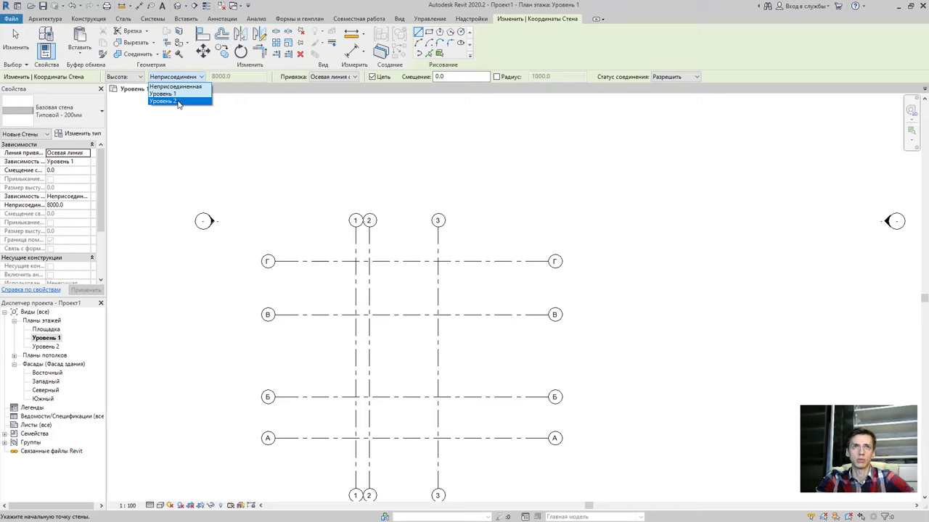
left_click(179, 101)
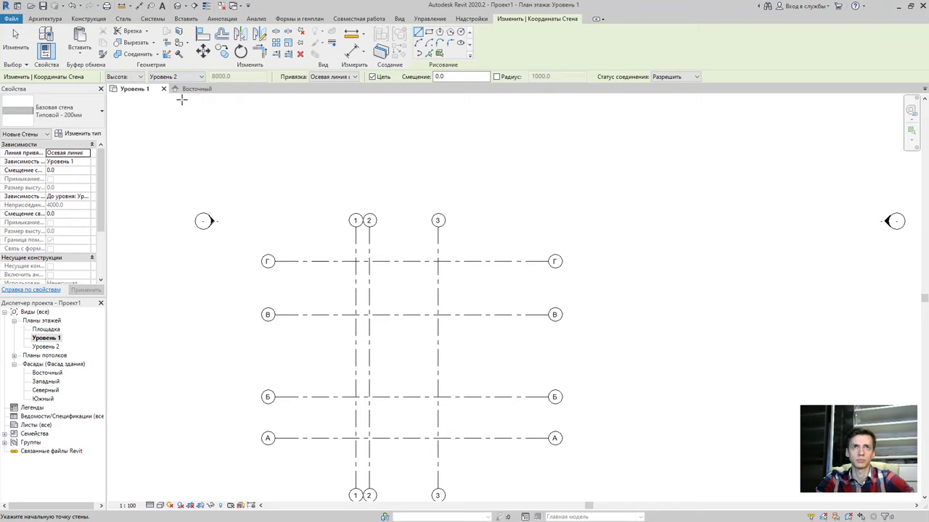
left_click(334, 77)
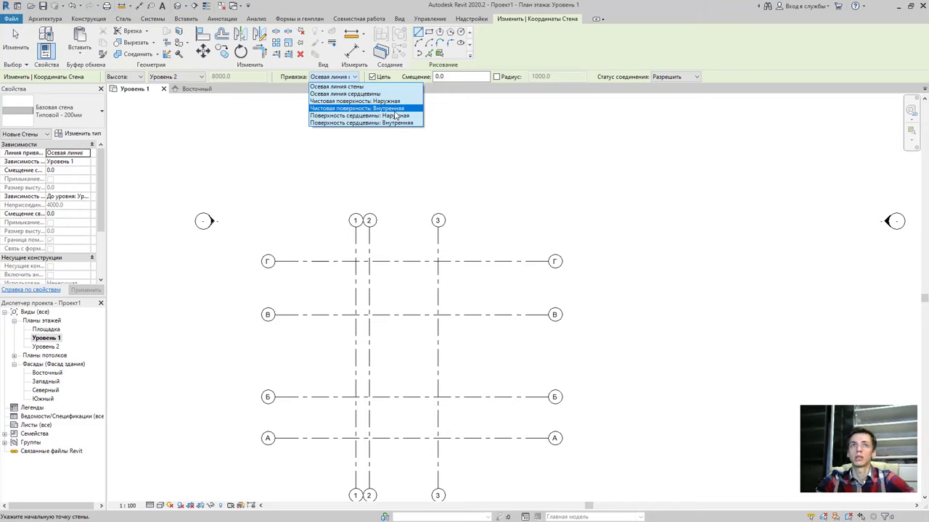
left_click(381, 94)
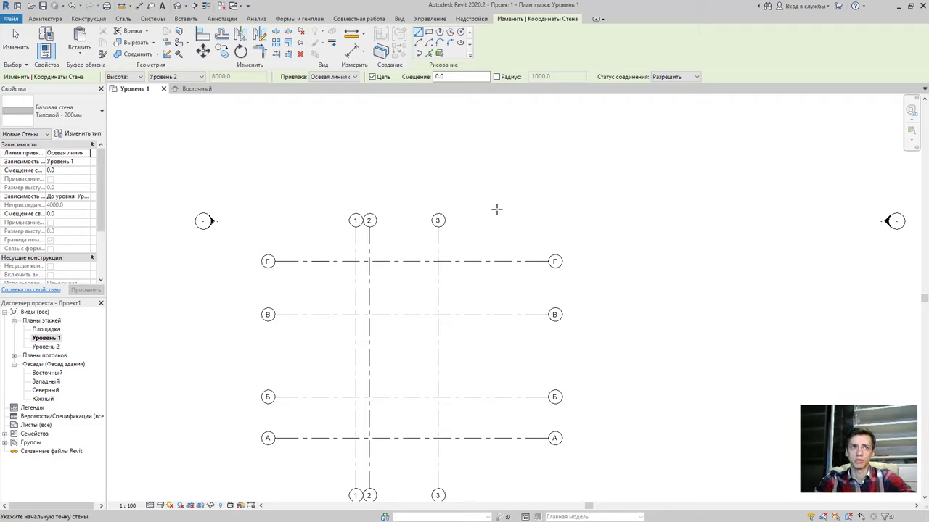
- Draw walls from 1/Г to 2/Г, down grid 2 to В, then along В to grid 3
scroll(354, 270, "up", 1)
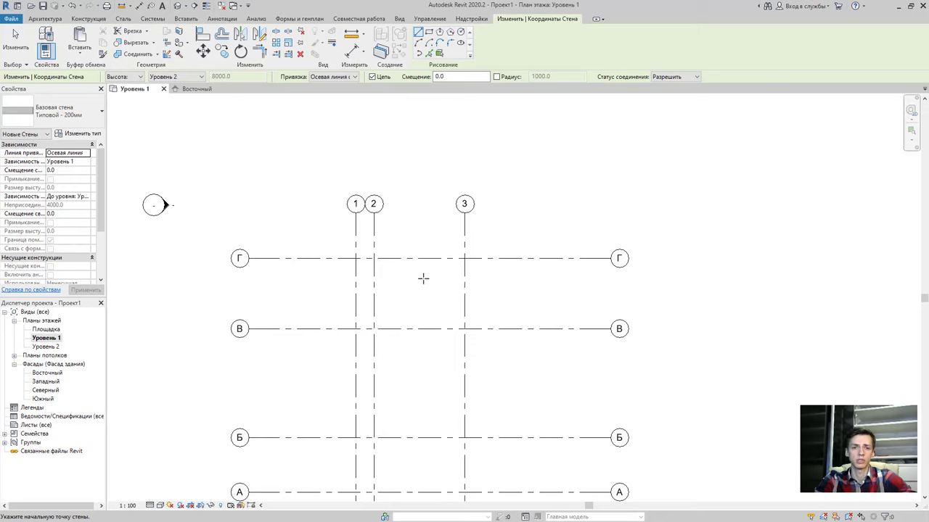
scroll(417, 292, "up", 1)
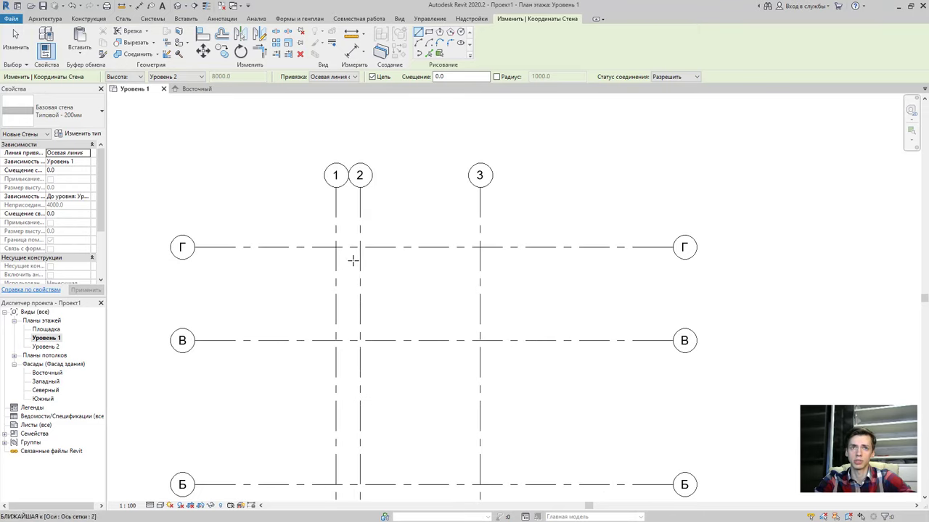
left_click(336, 247)
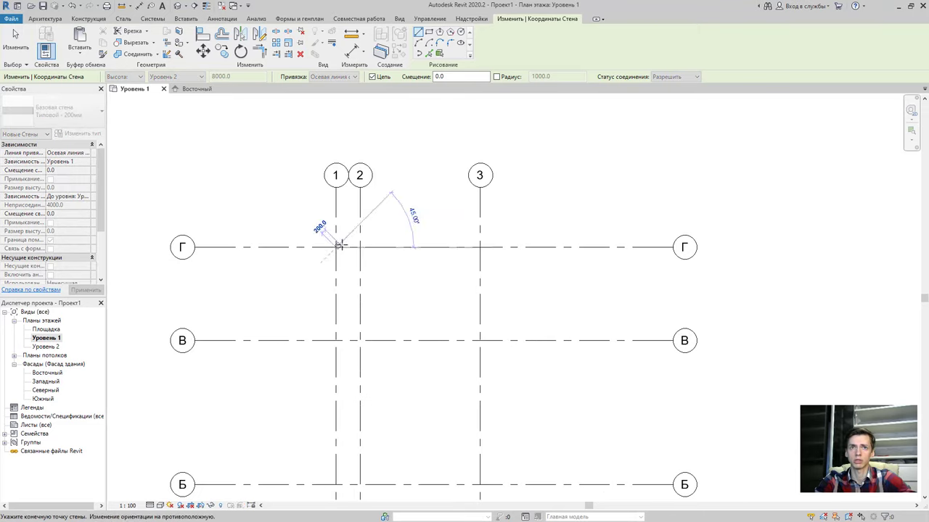
left_click(360, 247)
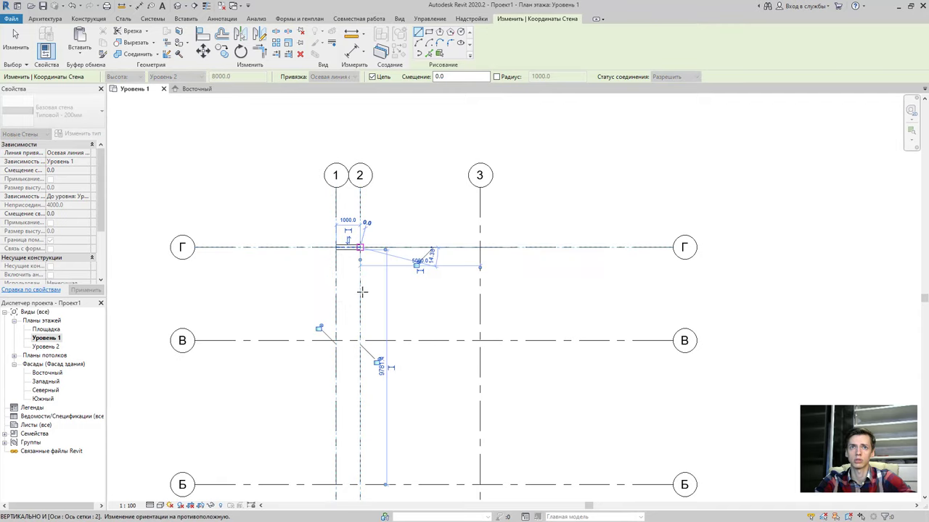
left_click(360, 340)
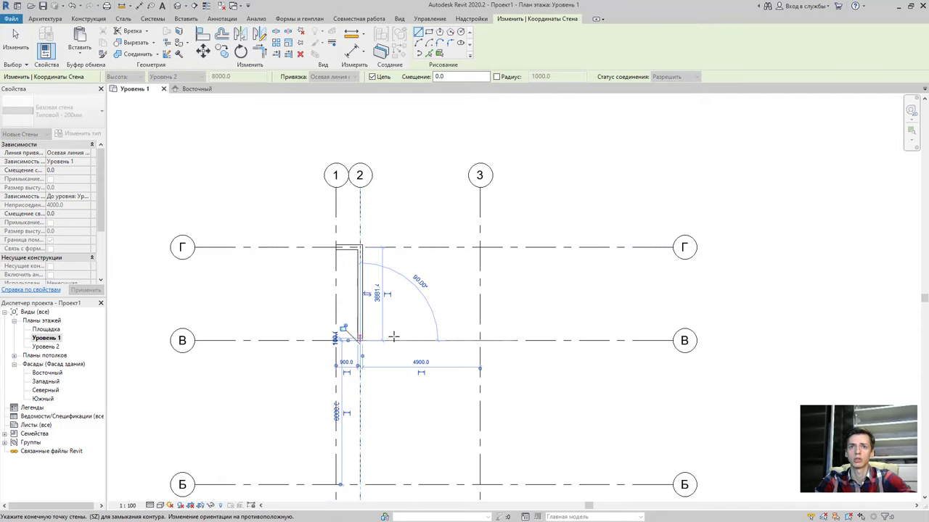
left_click(478, 340)
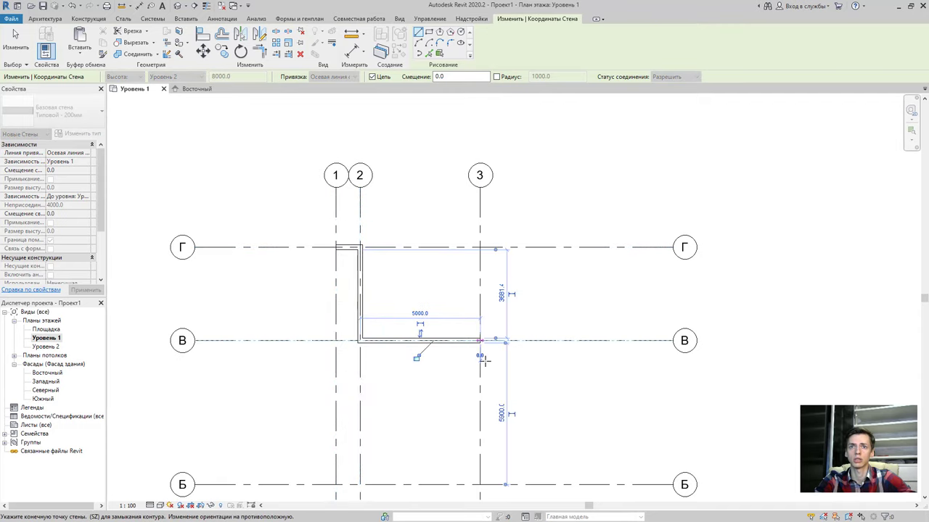
- Continue walls down to Б, back to grid 2, down to А, then up grid 1 to Г to close the outline
middle_click_drag(481, 352, 470, 240)
left_click(464, 373)
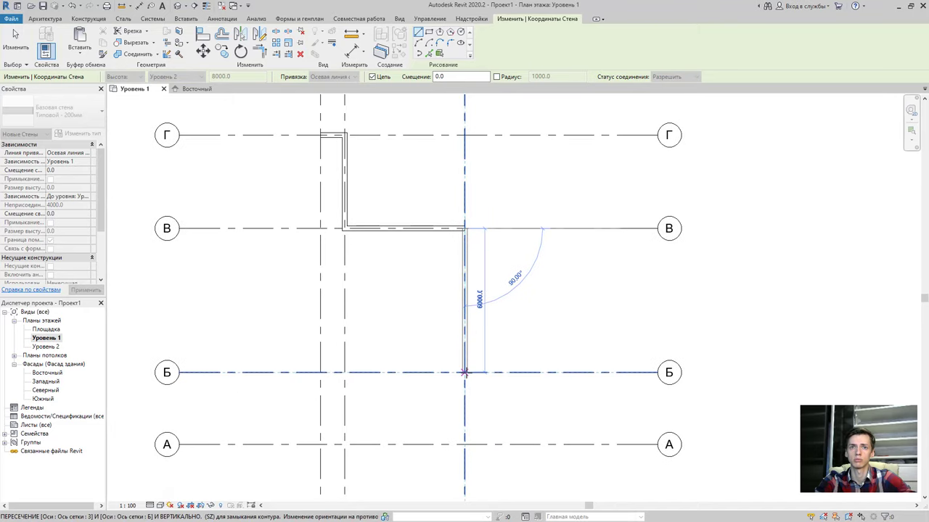
left_click(345, 372)
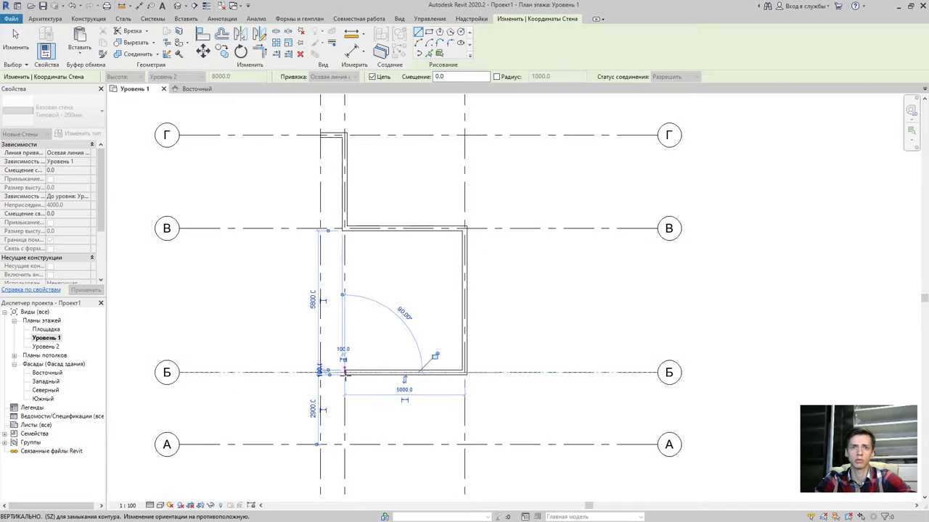
left_click(345, 444)
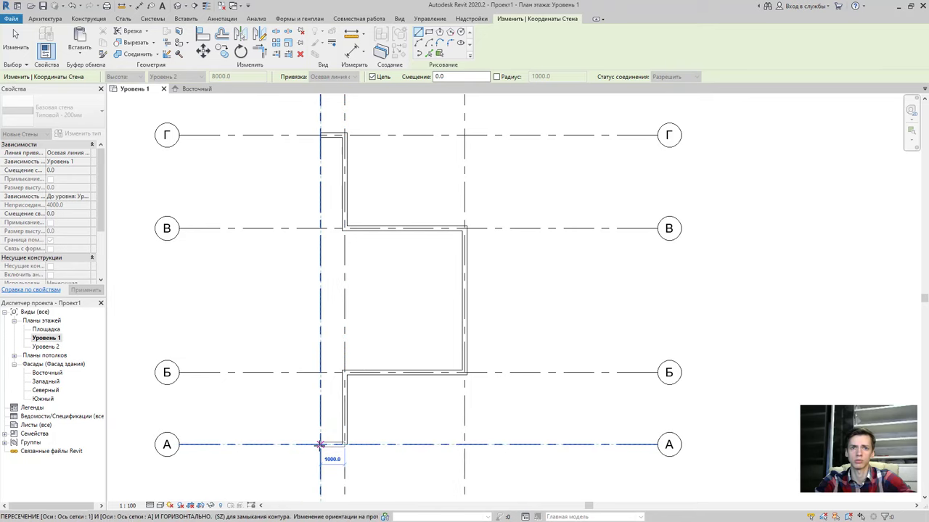
left_click(321, 444)
left_click(320, 372)
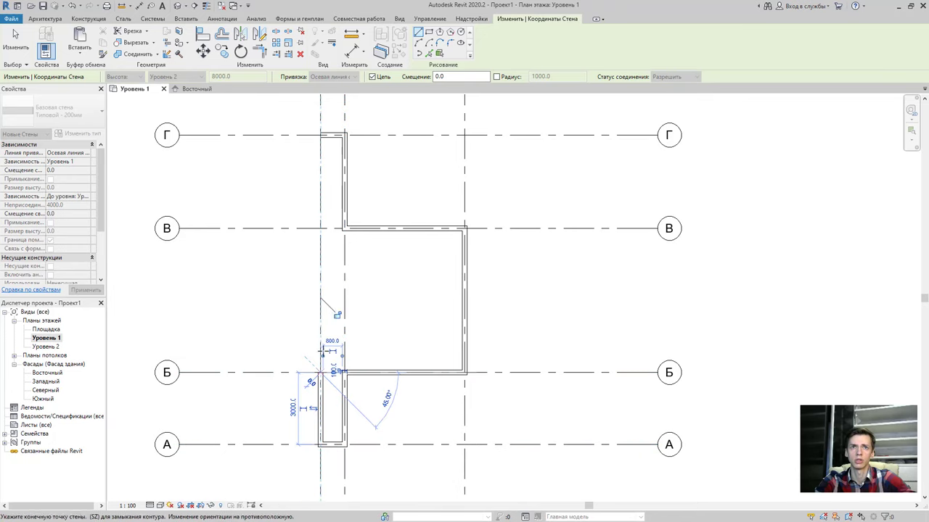
left_click(321, 135)
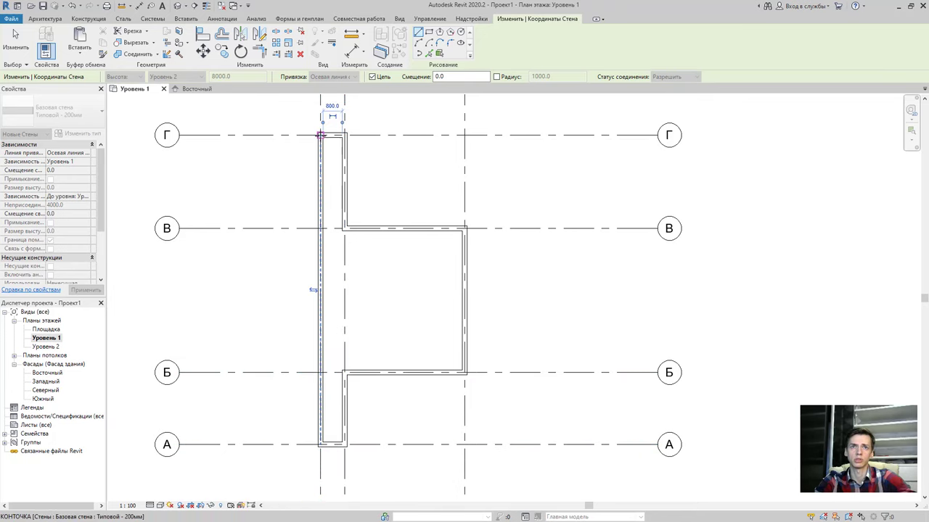
key("Escape")
scroll(327, 247, "up", 1)
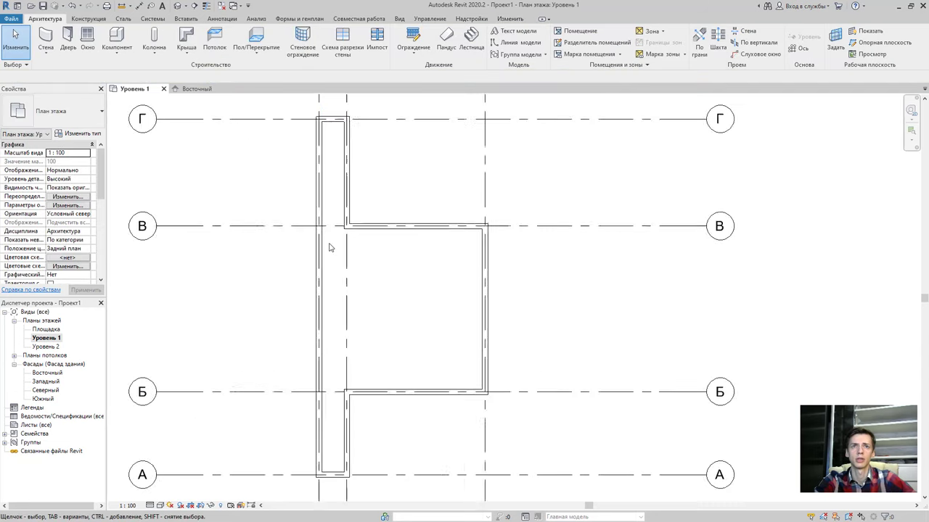
scroll(330, 246, "up", 1)
scroll(340, 250, "up", 1)
scroll(352, 251, "up", 1)
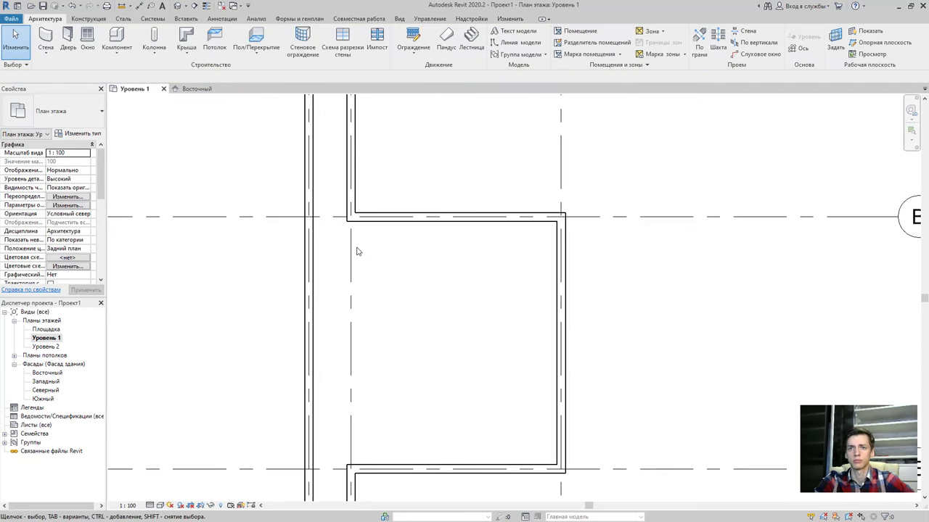
scroll(356, 251, "down", 1)
scroll(379, 253, "down", 1)
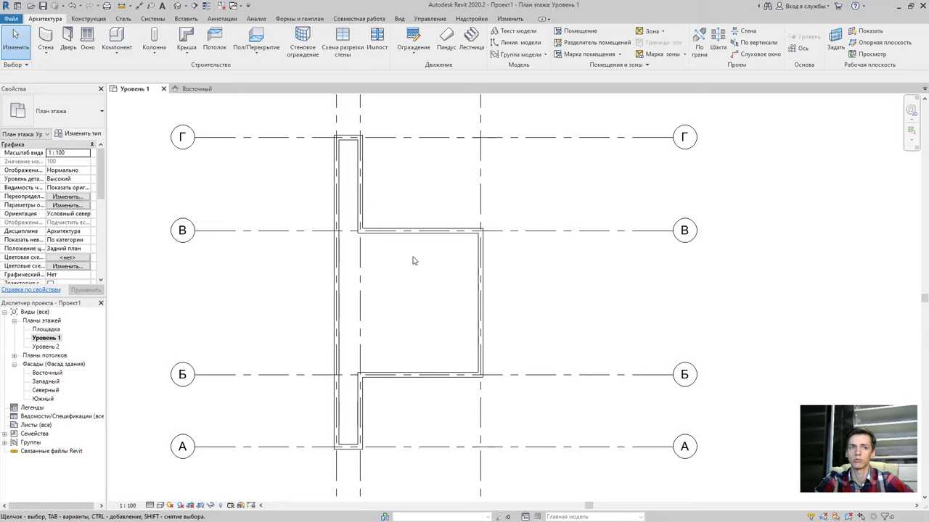
- Open the Уровень 2 plan, then the Восточный elevation, and zoom in on the walls
double_click(56, 347)
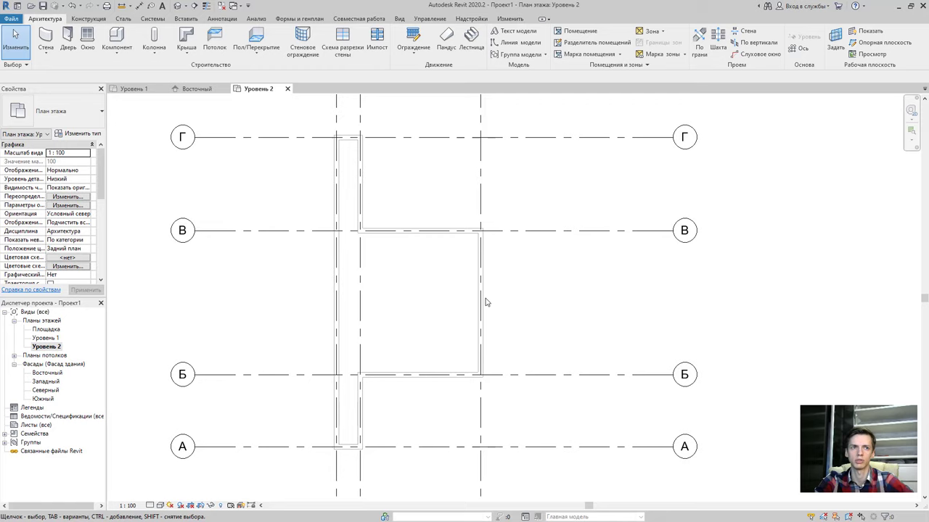
double_click(52, 373)
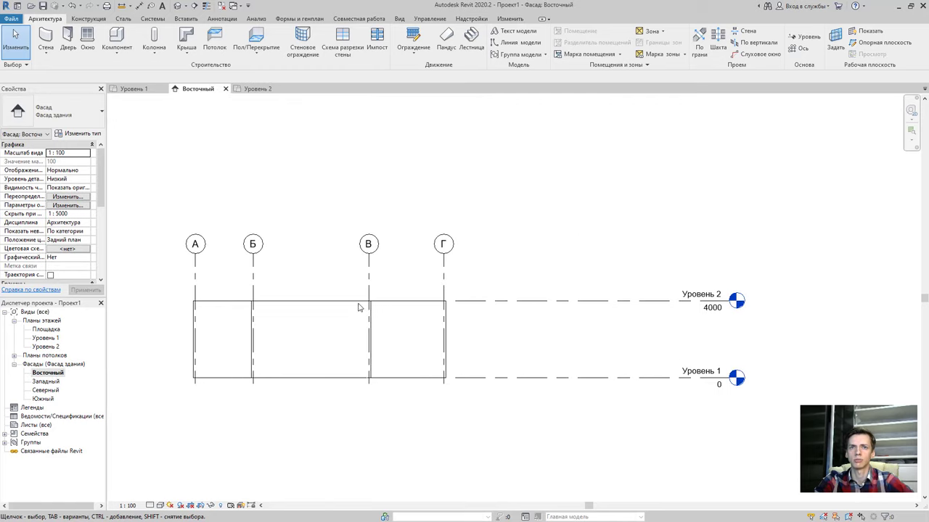
scroll(426, 307, "up", 1)
scroll(439, 305, "up", 1)
scroll(456, 304, "up", 1)
scroll(472, 311, "up", 1)
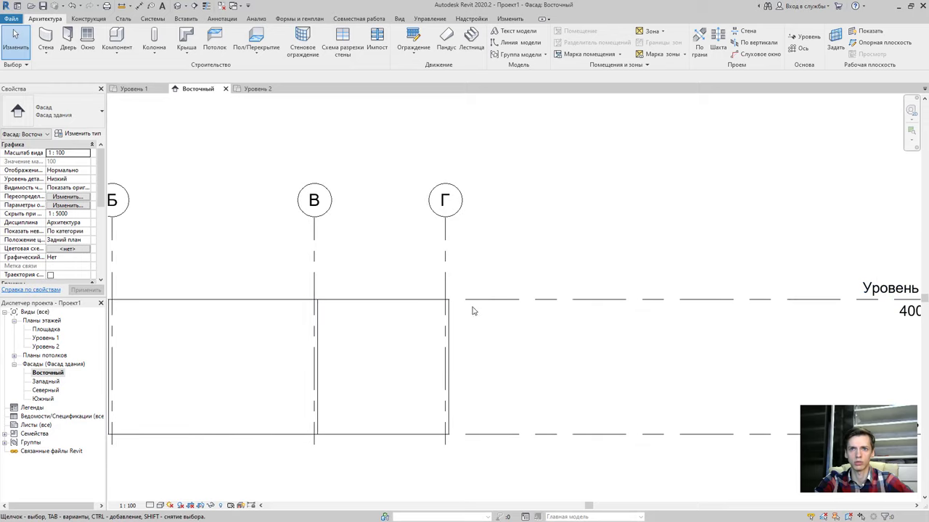
scroll(450, 365, "down", 1)
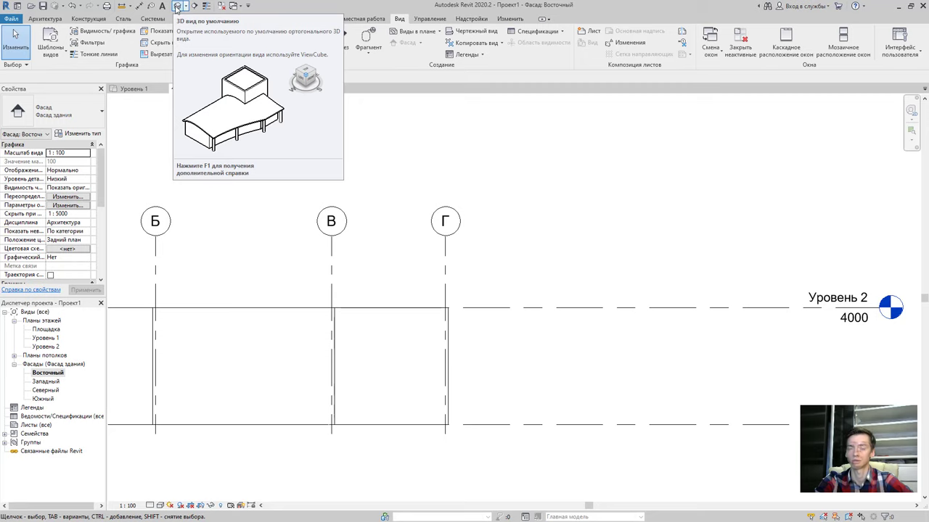
- Open the default {3D} view and orbit the walls to a new isometric angle
left_click(176, 9)
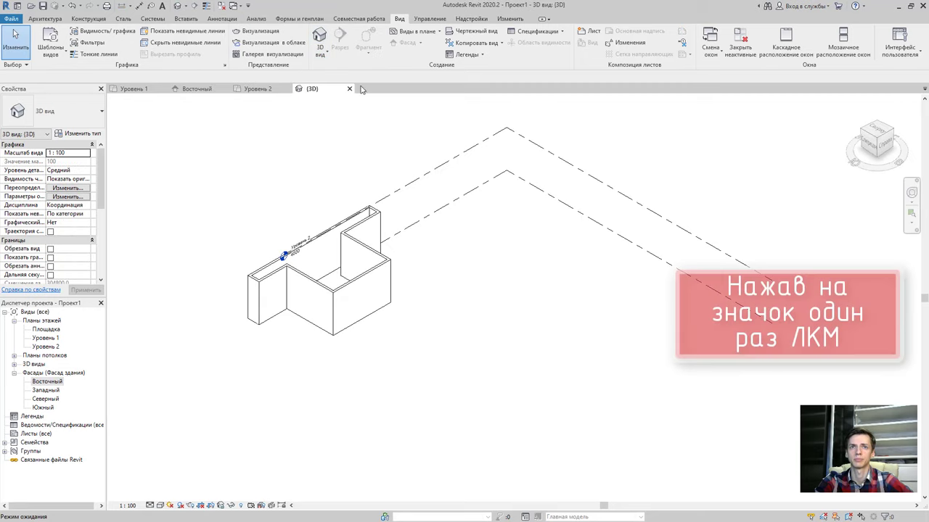
scroll(391, 279, "up", 1)
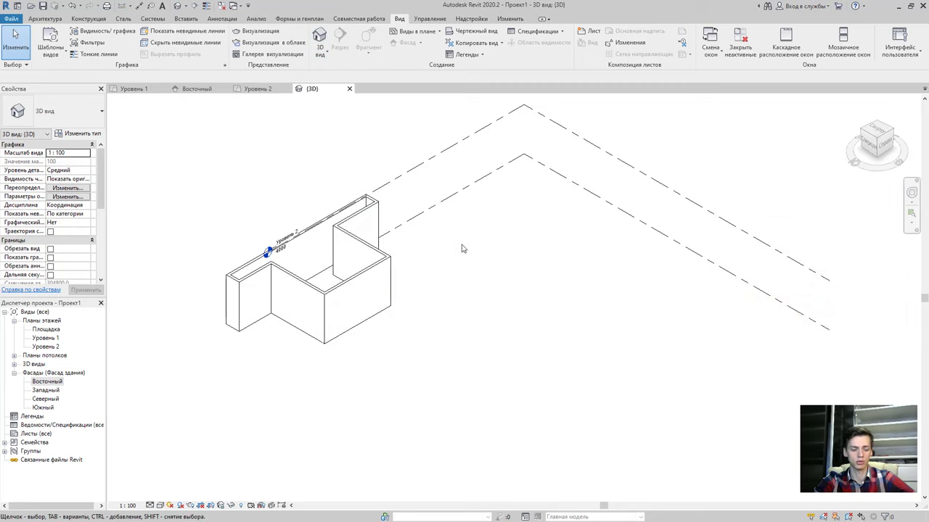
mouse_move(560, 307)
middle_mouse_down("shift")
mouse_move(351, 293)
mouse_move(498, 290)
mouse_move(389, 348)
mouse_move(436, 356)
mouse_move(472, 352)
mouse_move(286, 327)
mouse_move(404, 328)
mouse_move(368, 347)
middle_mouse_up("shift")
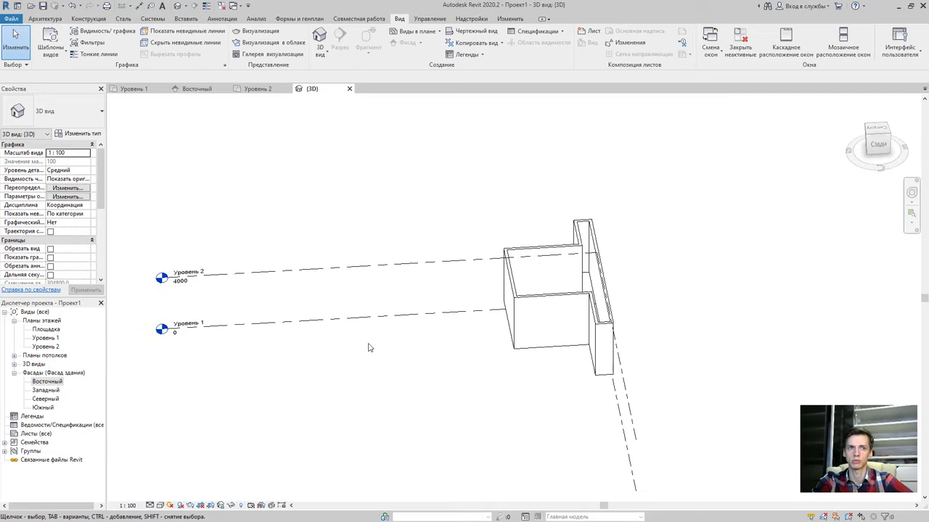
left_click(14, 365)
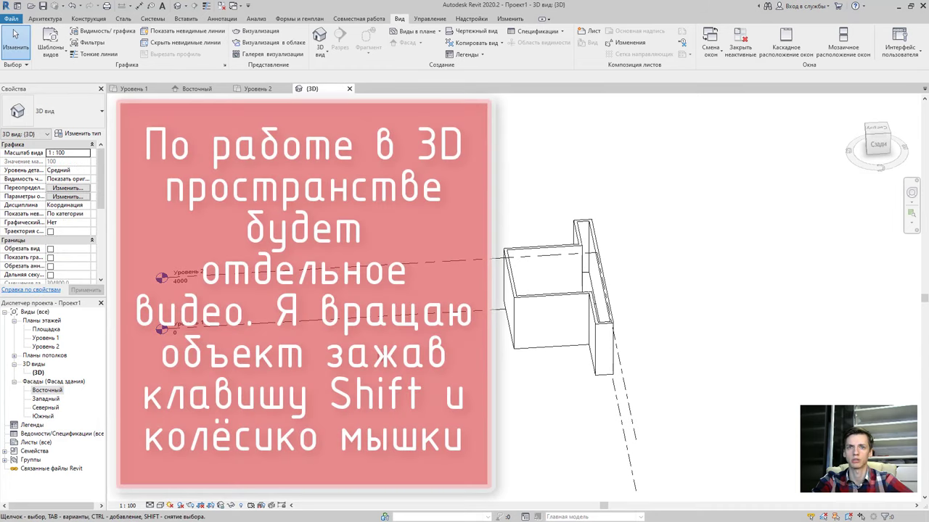
middle_click_drag(551, 341, 460, 345, "shift")
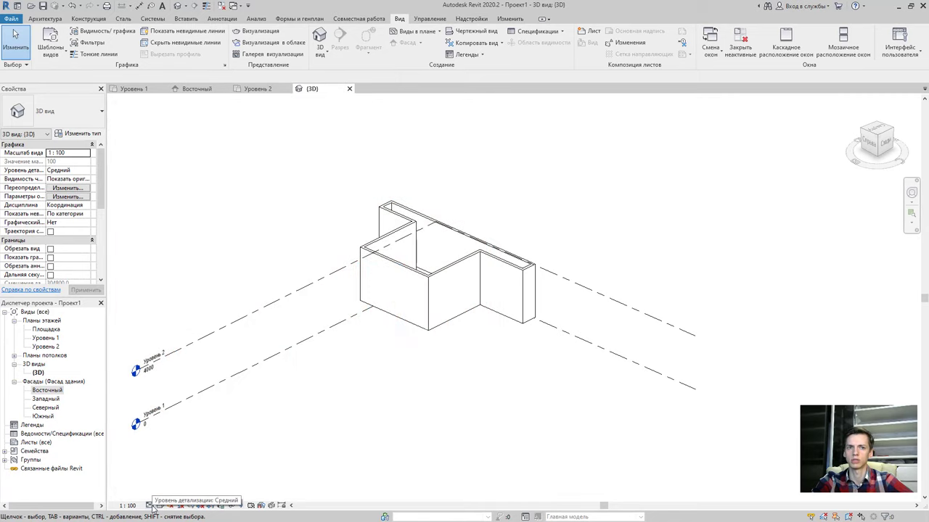
left_click(152, 508)
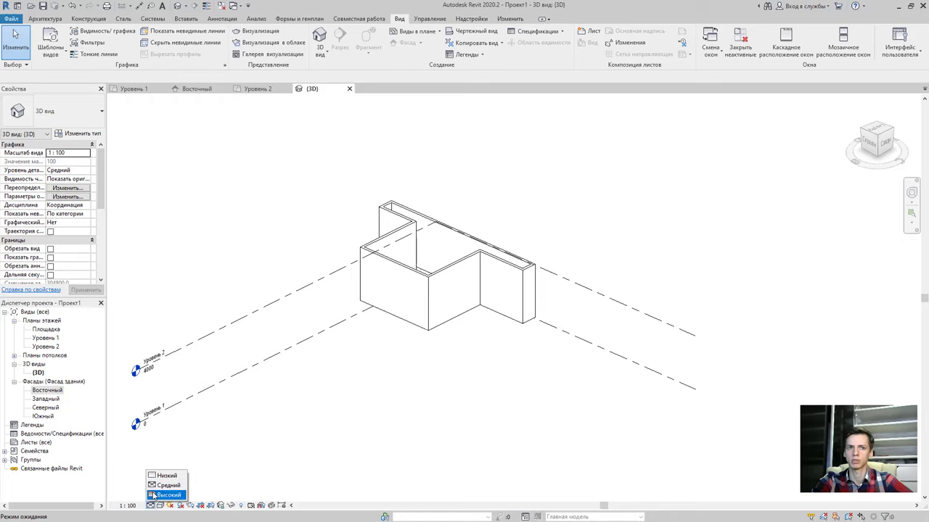
- Set Detail Level to Fine and try the Wireframe and Hidden Line visual styles
left_click(156, 499)
left_click(160, 506)
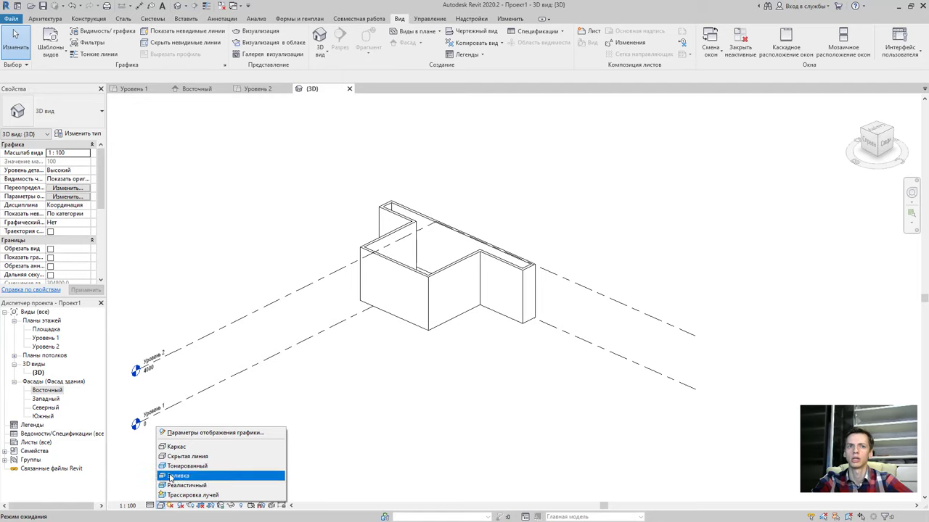
left_click(177, 447)
mouse_move(390, 333)
middle_mouse_down("shift")
mouse_move(467, 263)
mouse_move(433, 273)
mouse_move(407, 303)
middle_mouse_up("shift")
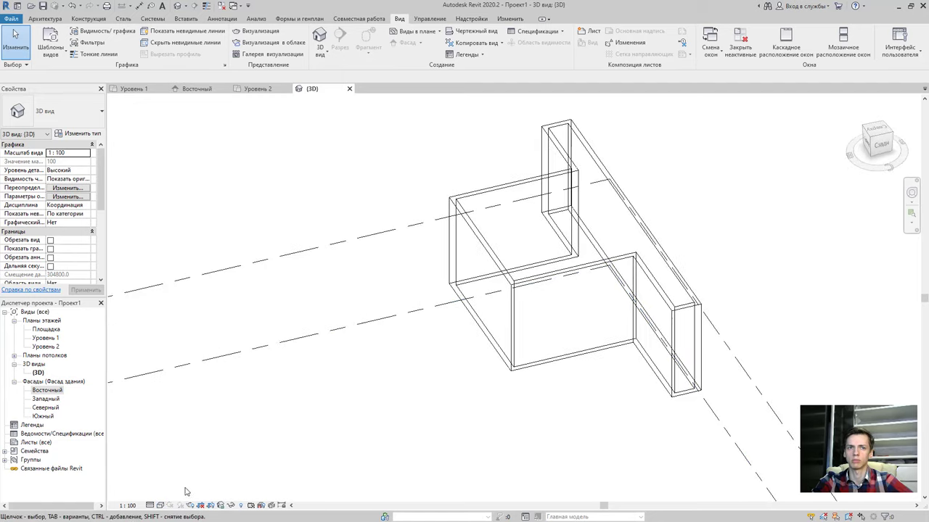
left_click(169, 506)
left_click(183, 457)
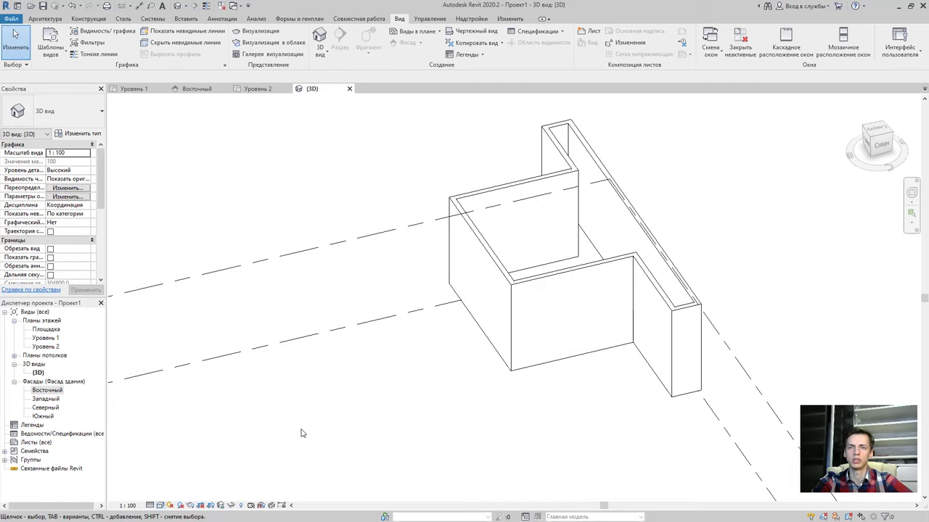
mouse_move(302, 433)
middle_mouse_down("shift")
mouse_move(416, 385)
mouse_move(387, 385)
mouse_move(269, 431)
middle_mouse_up("shift")
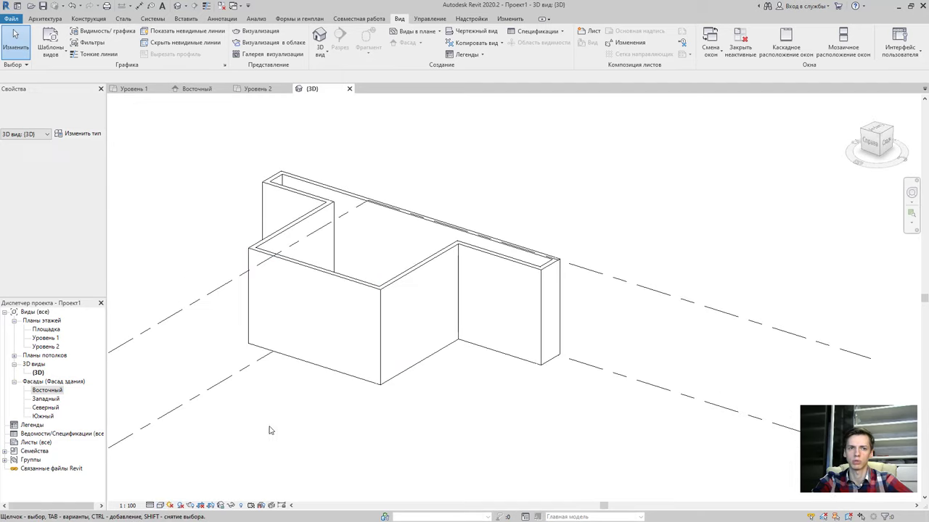
- Try Shaded and Consistent Colors, then settle on the Realistic visual style
left_click(169, 506)
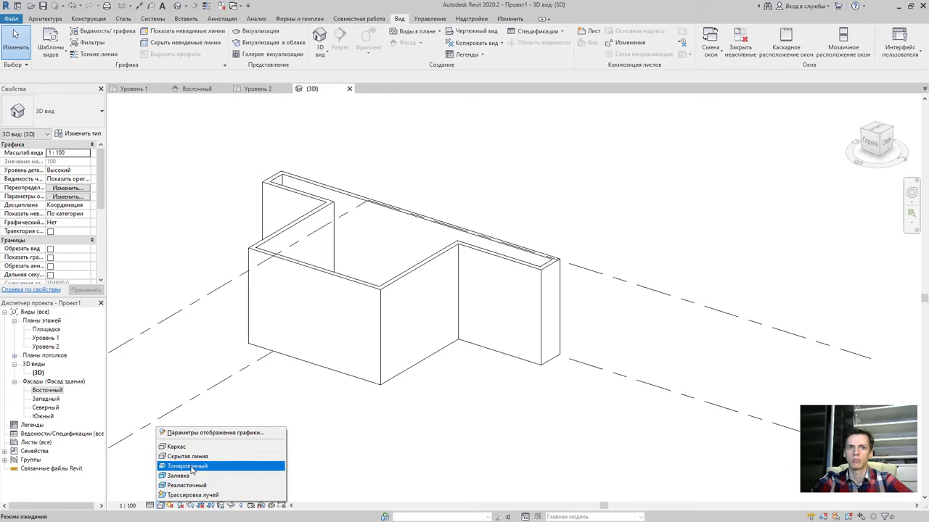
left_click(218, 469)
mouse_move(243, 455)
middle_mouse_down("shift")
mouse_move(362, 435)
mouse_move(238, 390)
mouse_move(313, 400)
mouse_move(361, 394)
mouse_move(351, 395)
middle_mouse_up("shift")
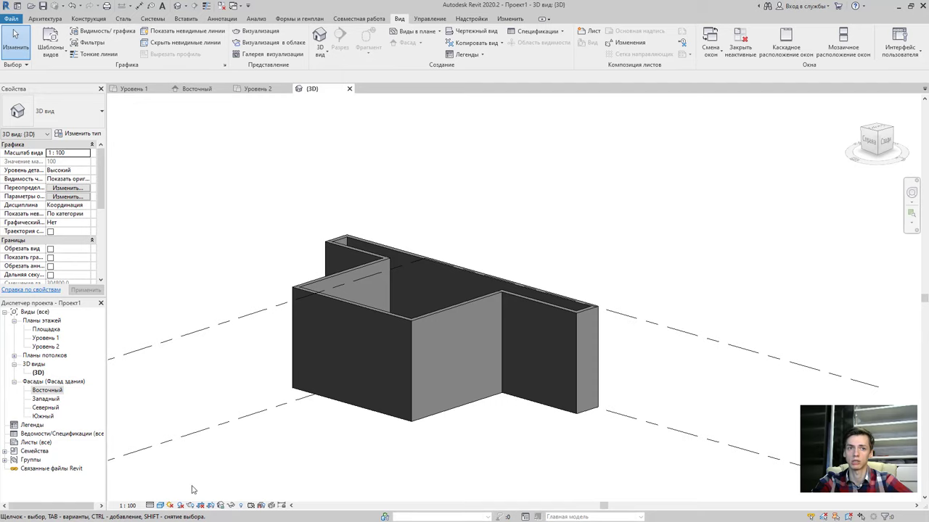
left_click(160, 507)
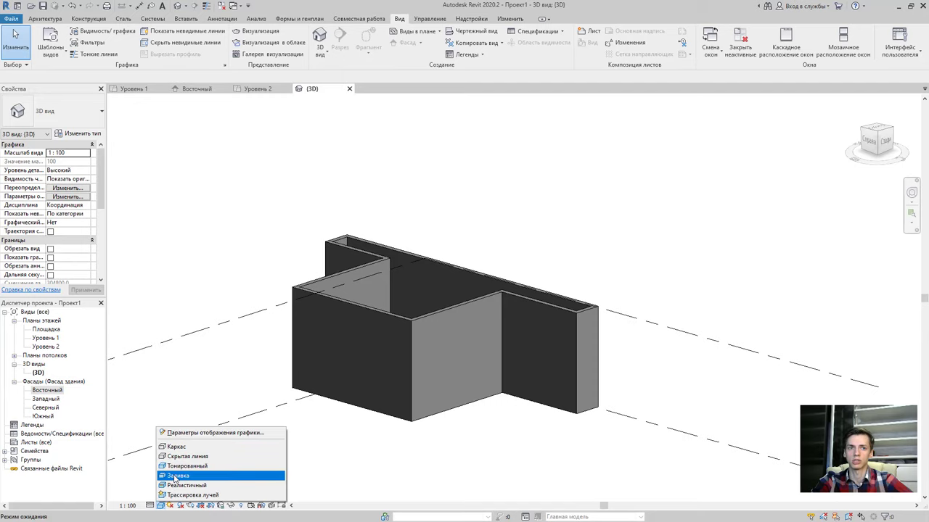
left_click(175, 479)
middle_click_drag(425, 421, 369, 440, "shift")
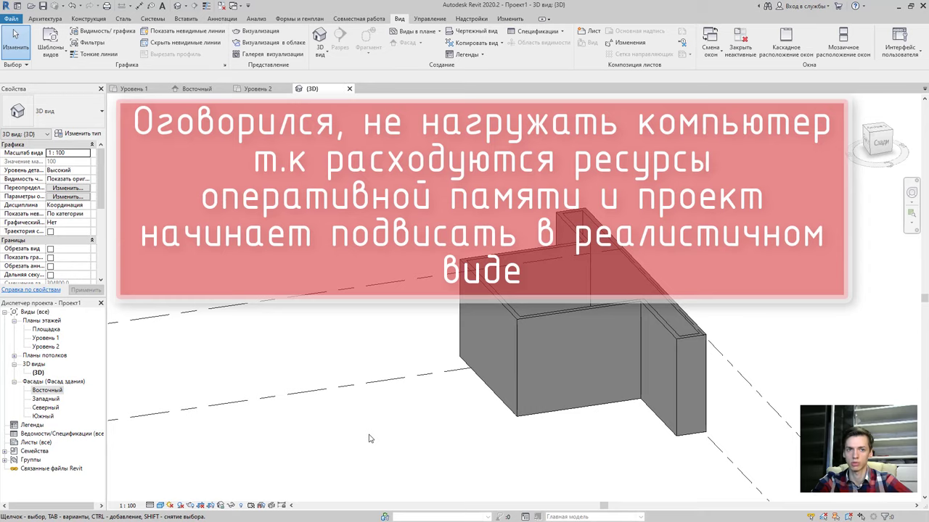
left_click(161, 508)
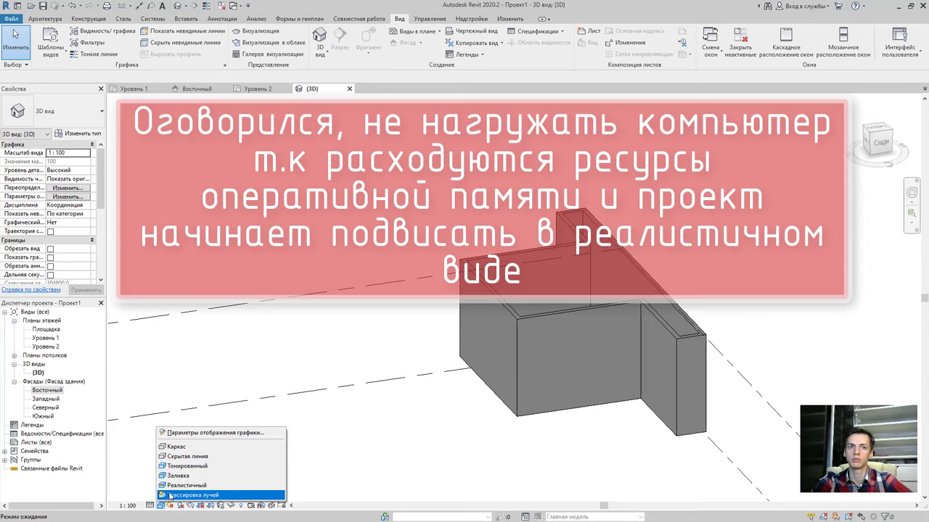
left_click(241, 480)
mouse_move(240, 480)
middle_mouse_down("shift")
mouse_move(483, 441)
mouse_move(243, 346)
mouse_move(438, 389)
middle_mouse_up("shift")
- Change the long front wall's type to Типовой - Кирпич 90мм
scroll(438, 377, "up", 3)
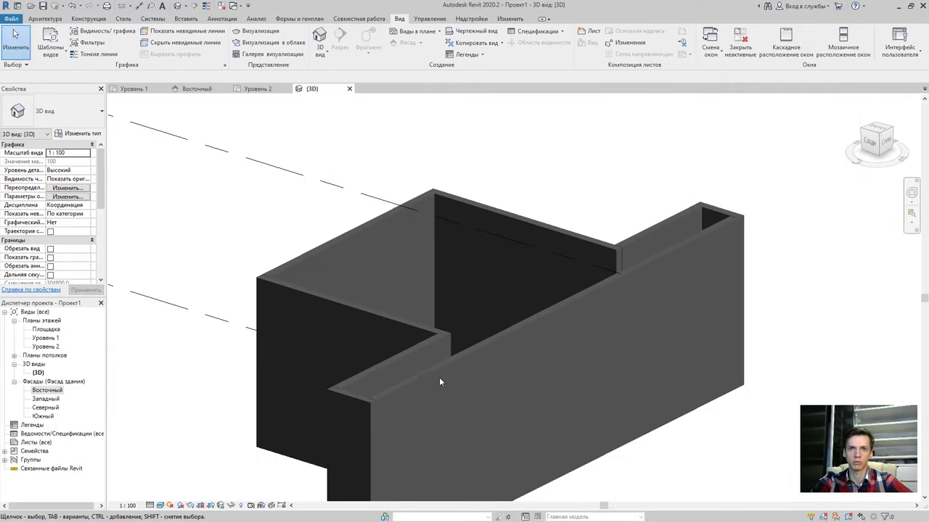
left_click(434, 369)
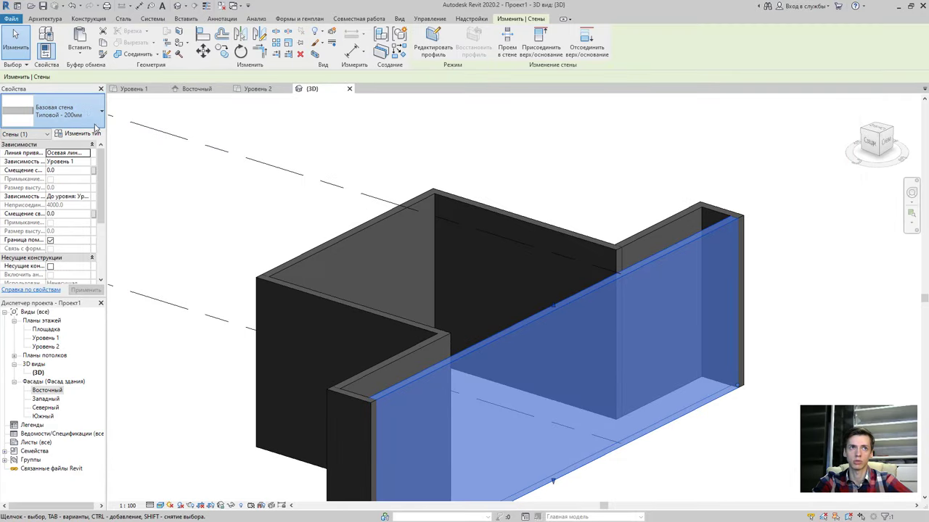
left_click(102, 114)
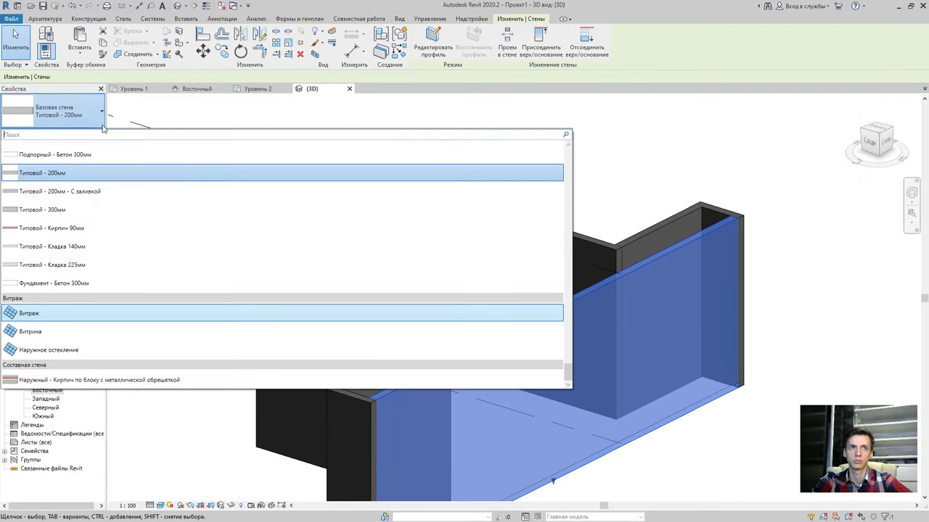
left_click(82, 229)
- Deselect the brick wall and orbit around it to view the walls from behind
left_click(737, 453)
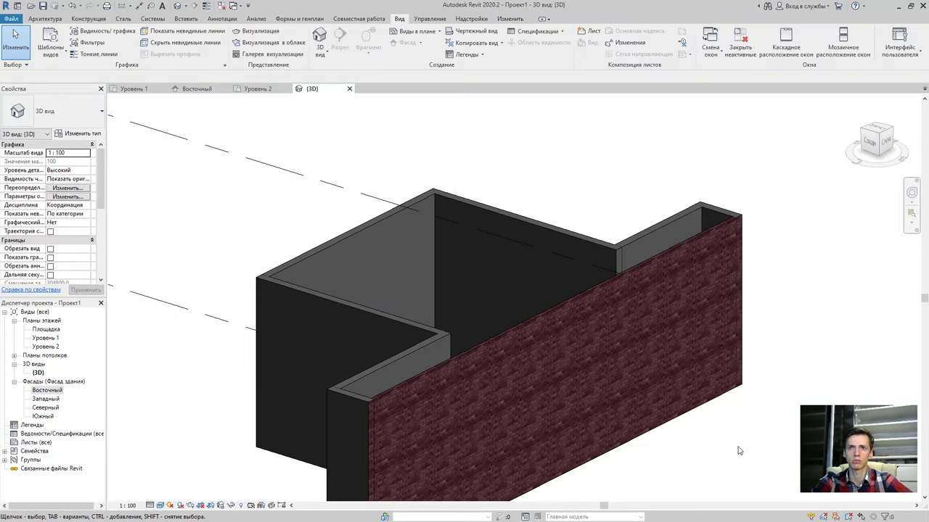
mouse_move(742, 442)
middle_mouse_down("shift")
mouse_move(684, 379)
mouse_move(435, 392)
middle_mouse_up("shift")
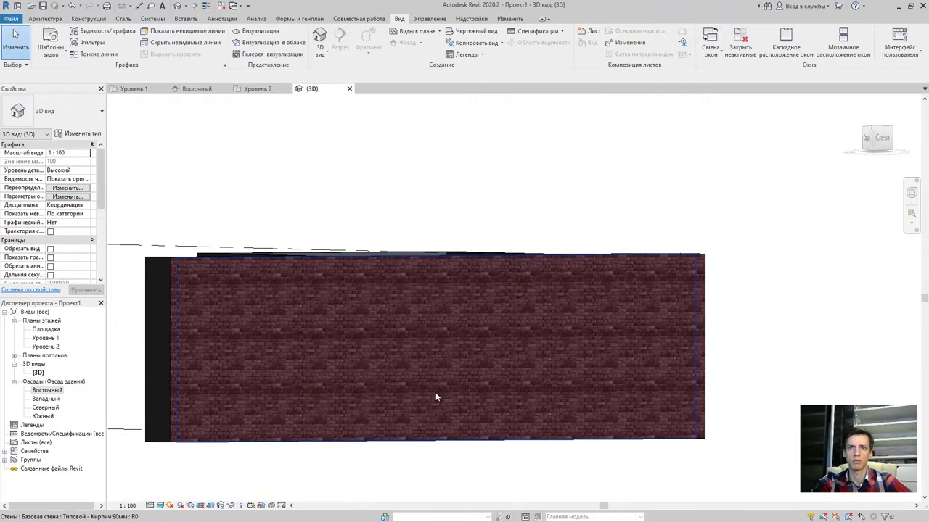
scroll(461, 366, "up", 3)
scroll(467, 370, "down", 2)
scroll(468, 370, "down", 3)
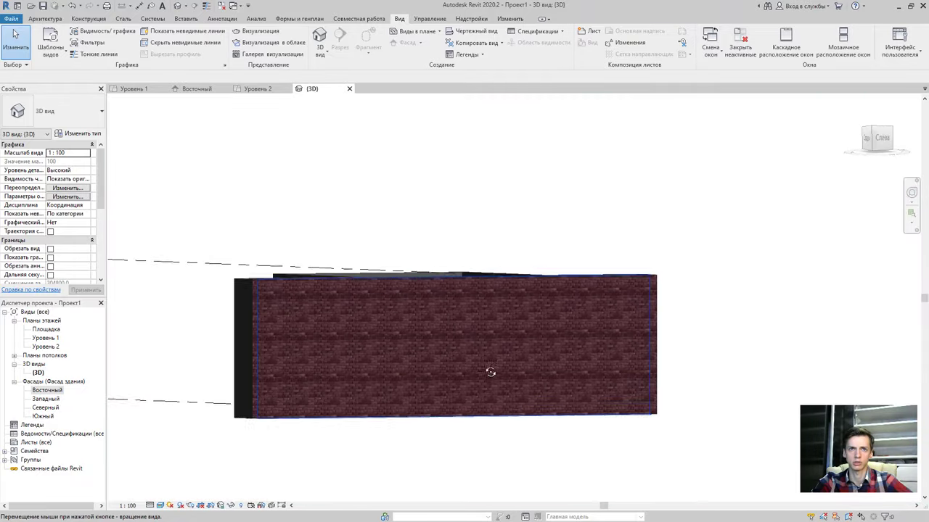
mouse_move(489, 369)
middle_mouse_down("shift")
mouse_move(589, 412)
mouse_move(595, 343)
mouse_move(399, 401)
mouse_move(426, 322)
middle_mouse_up("shift")
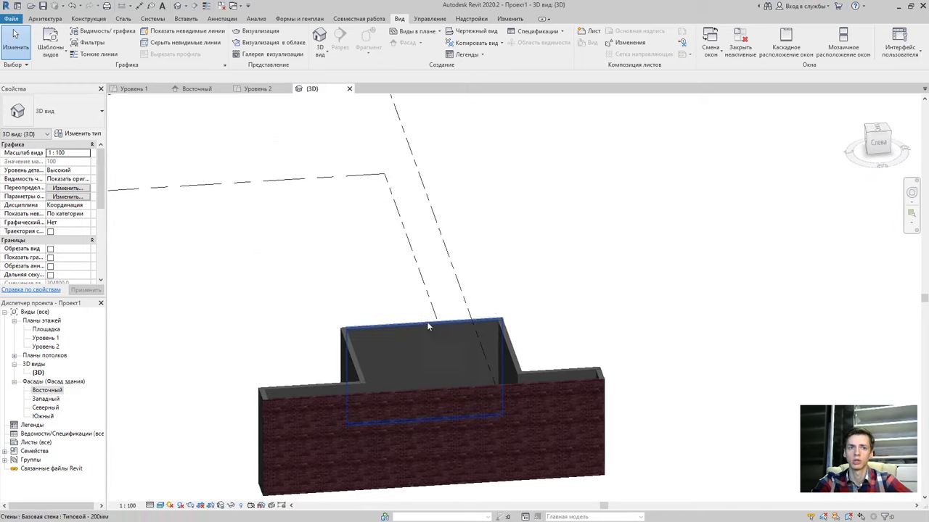
left_click(160, 505)
left_click(217, 481)
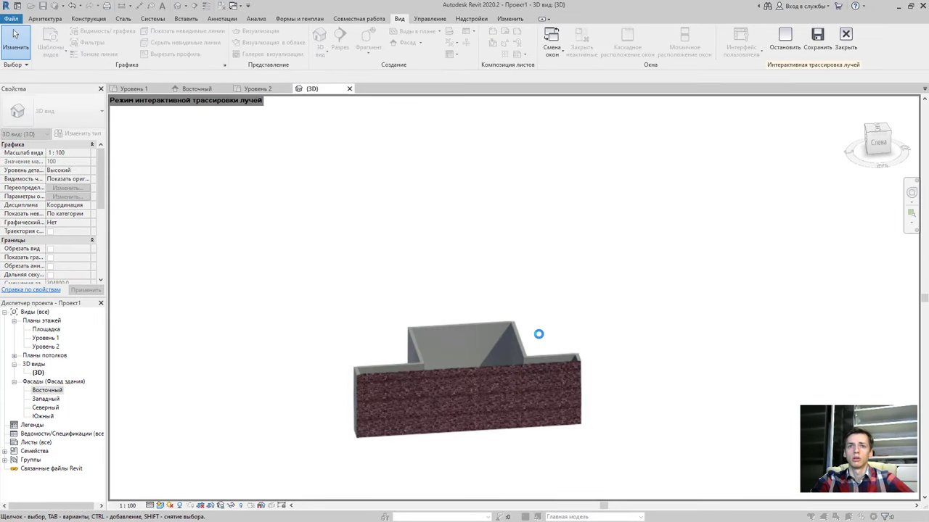
middle_click_drag(559, 339, 608, 336, "shift")
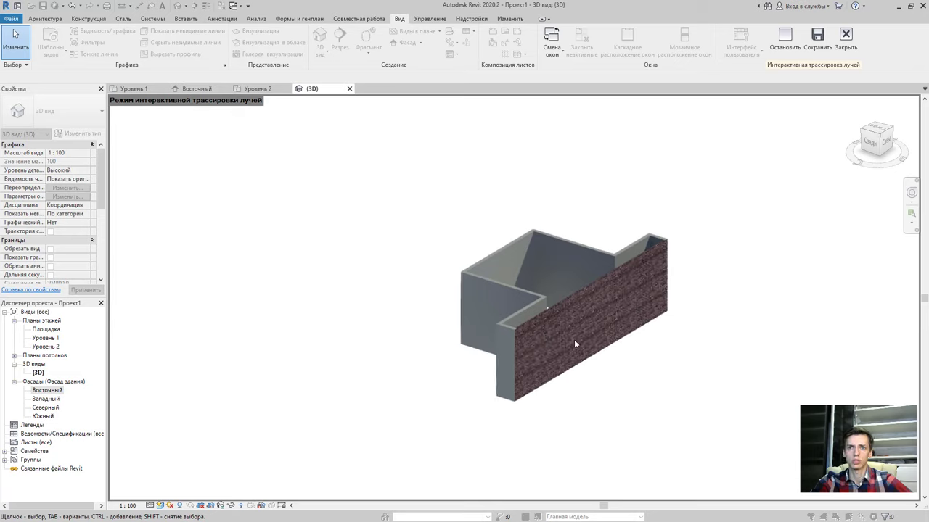
scroll(194, 495, "up", 1)
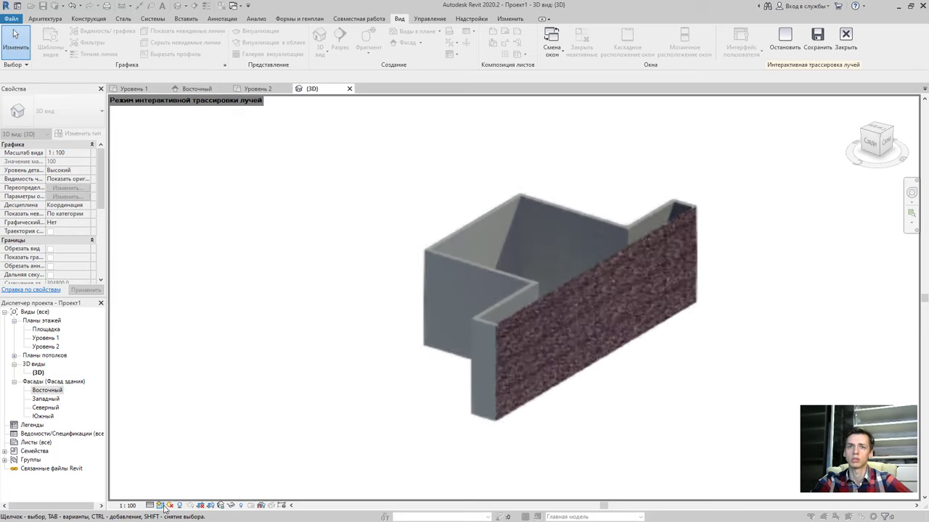
left_click(160, 505)
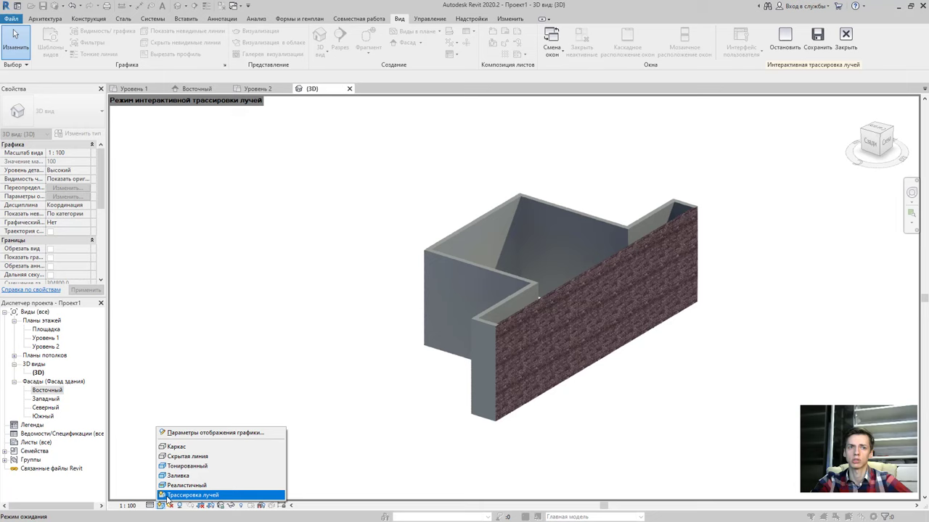
left_click(178, 485)
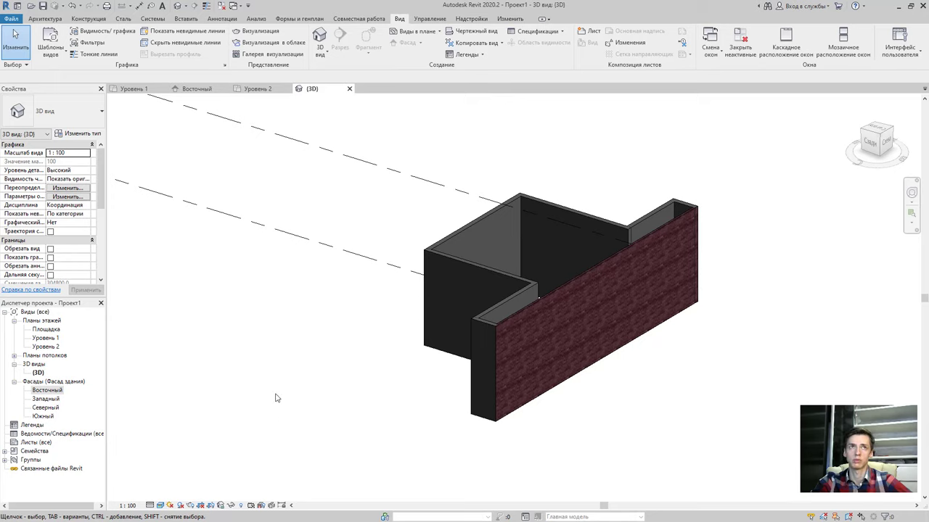
- Bring up the Modify editing tools after viewing the Architecture tools
left_click(45, 18)
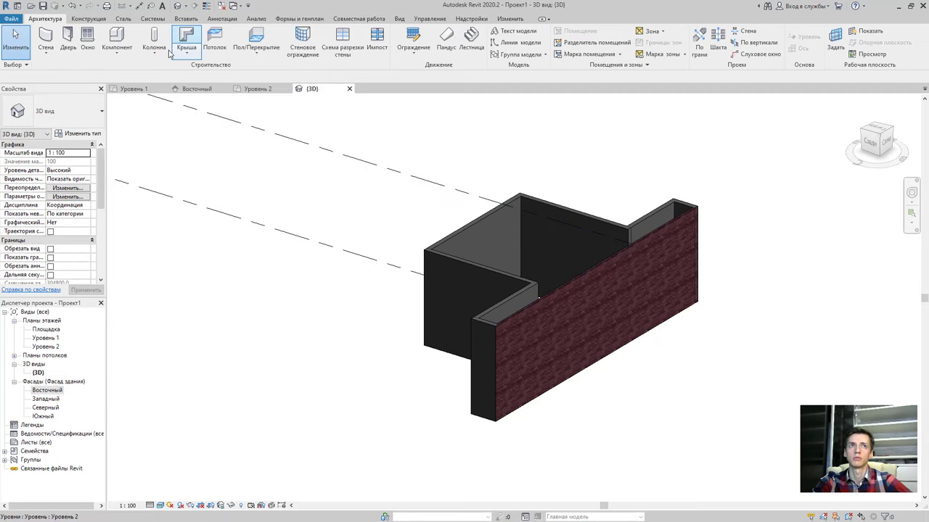
left_click(513, 22)
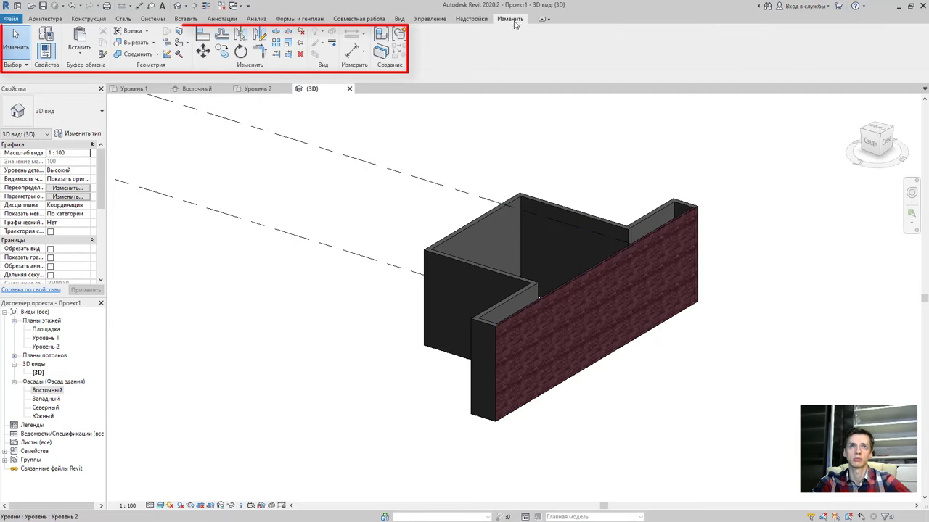